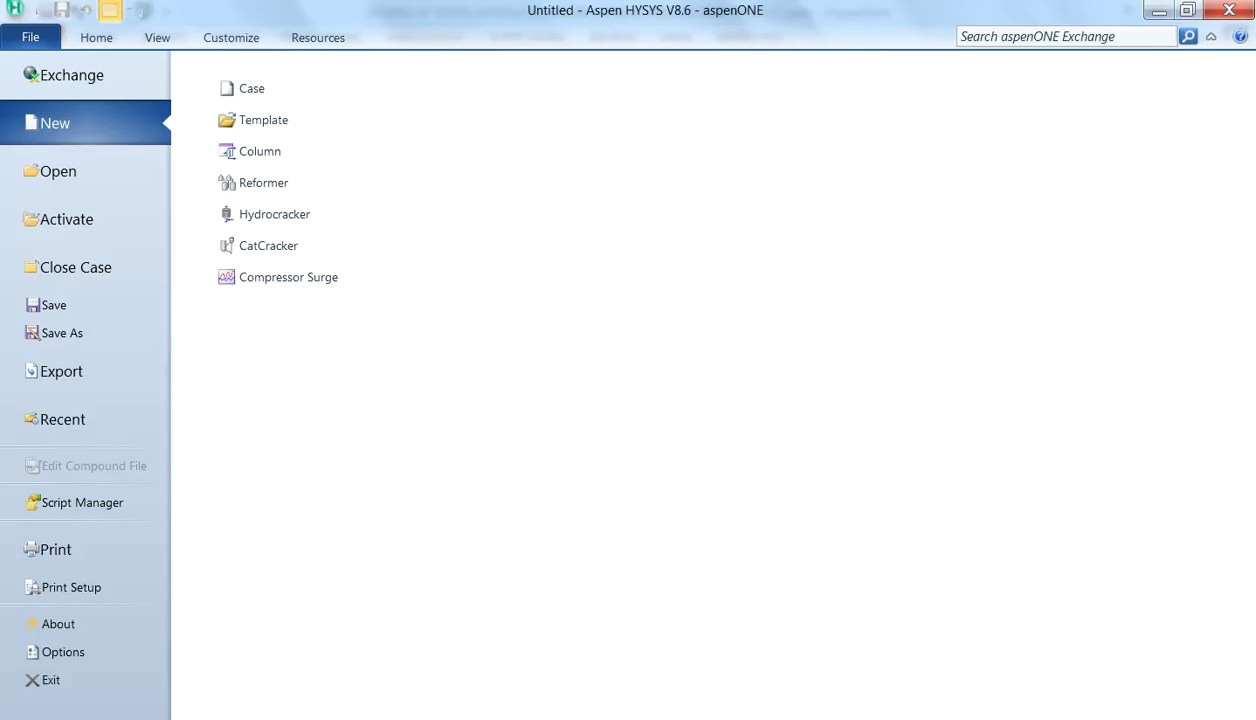
# - Start a new case and add Benzene, Propene, Propane and Cumene to the component list
pyautogui.click(232, 87)
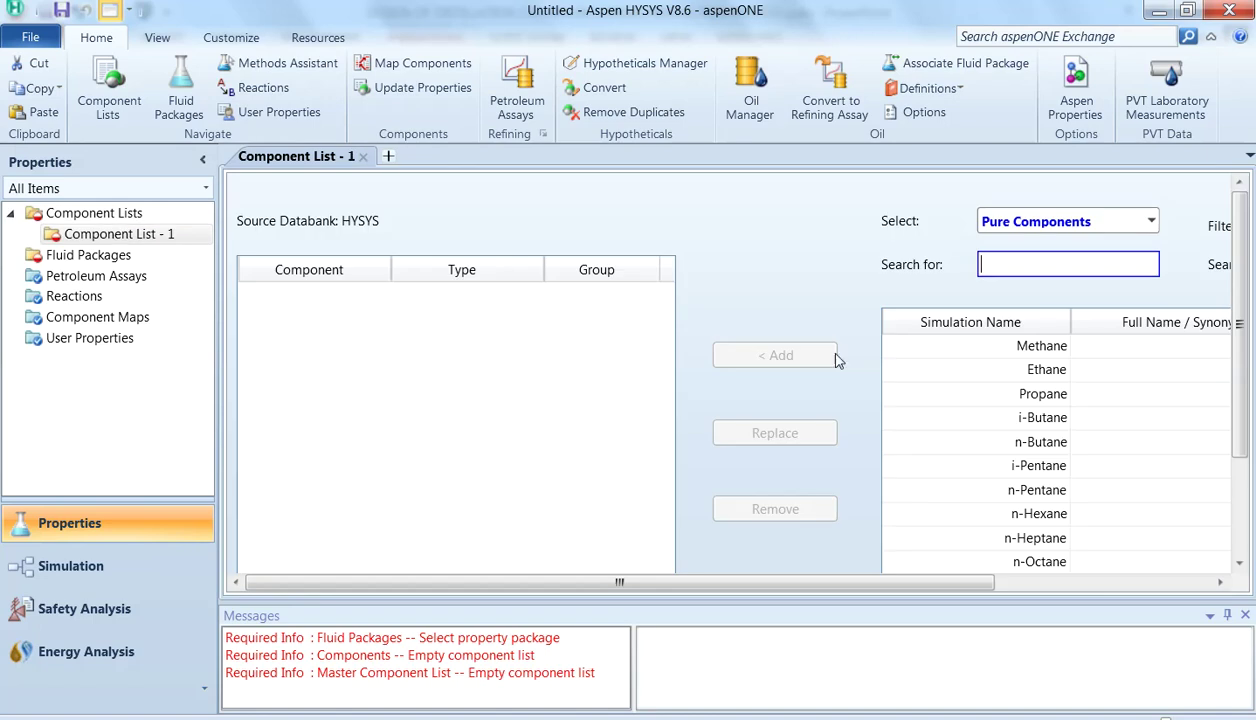
pyautogui.write('ben')
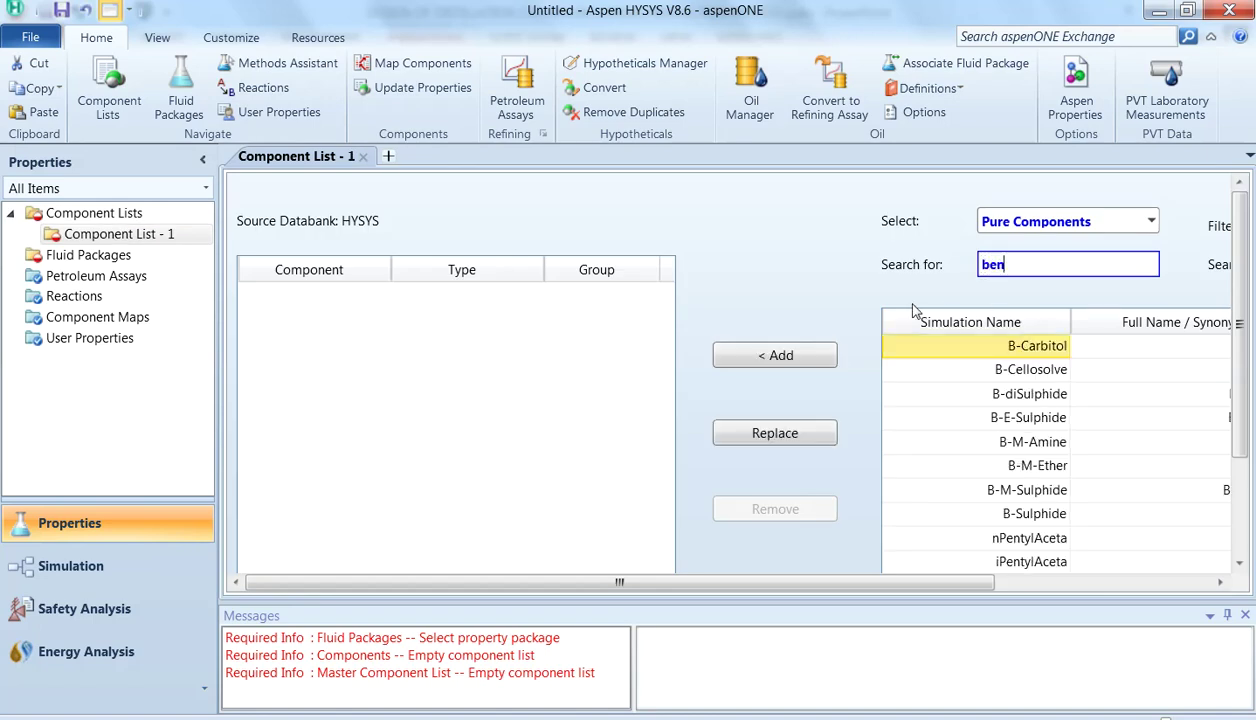
pyautogui.write('zene')
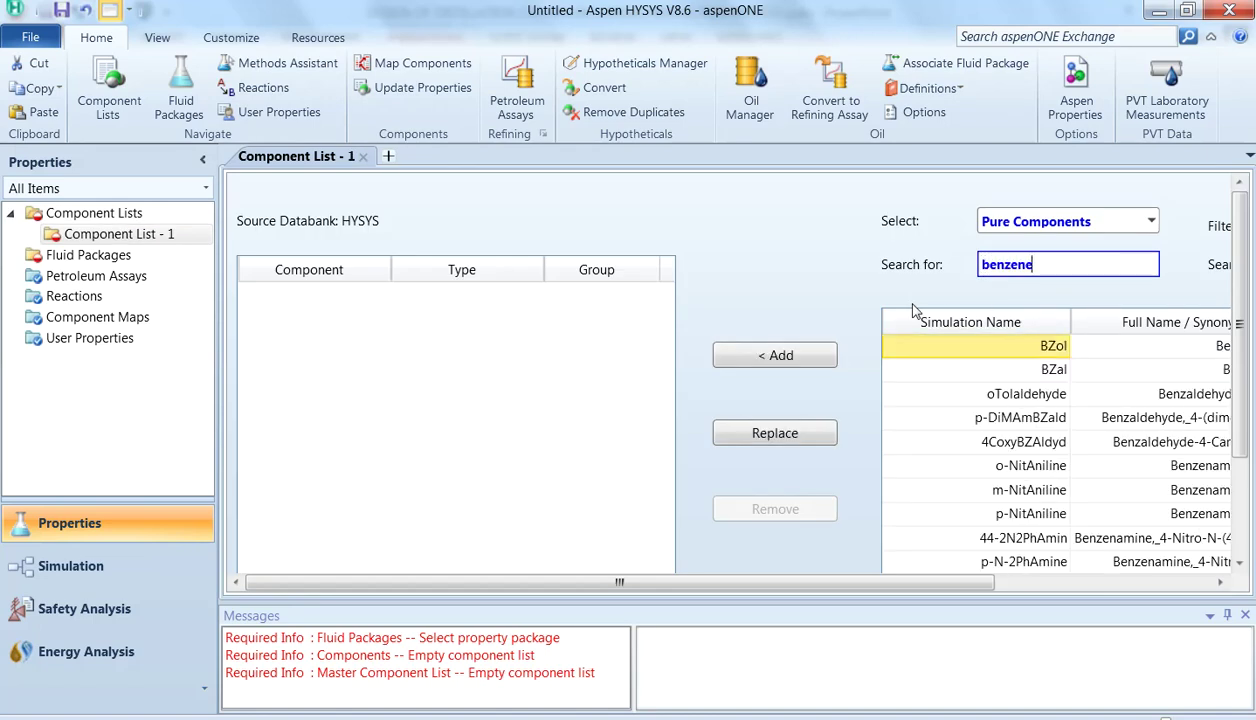
pyautogui.click(795, 355)
pyautogui.write('p')
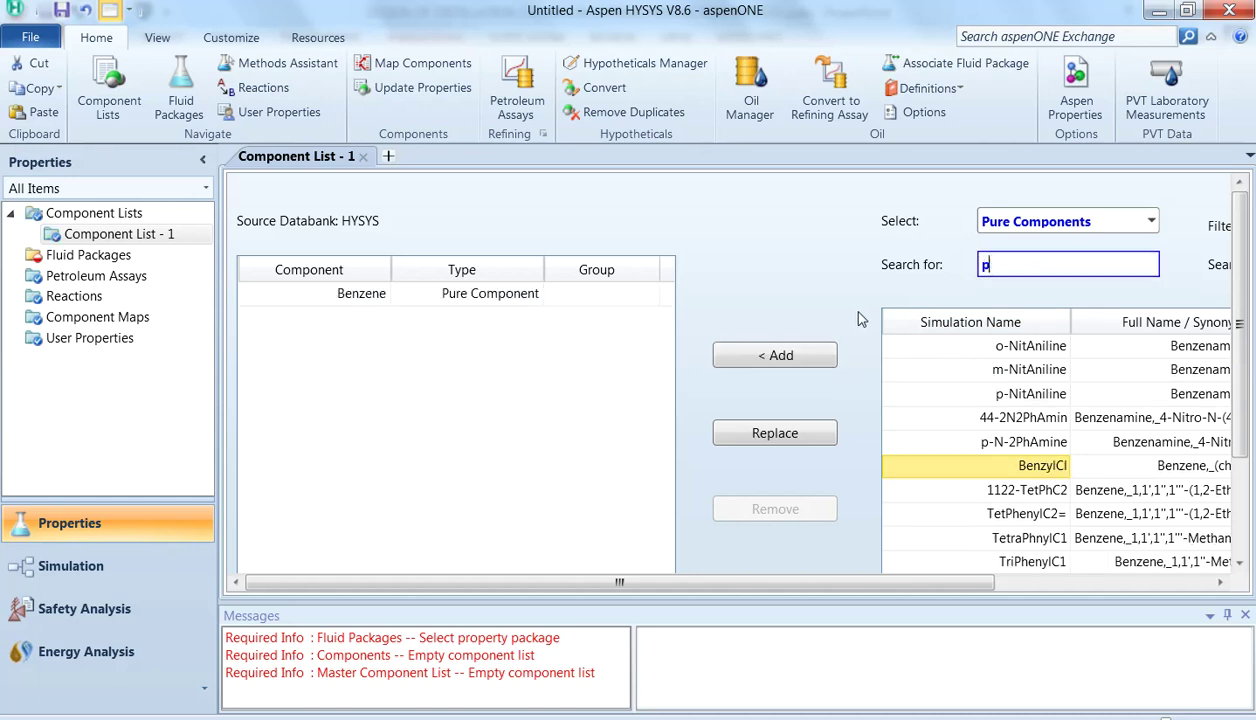
pyautogui.write('rop')
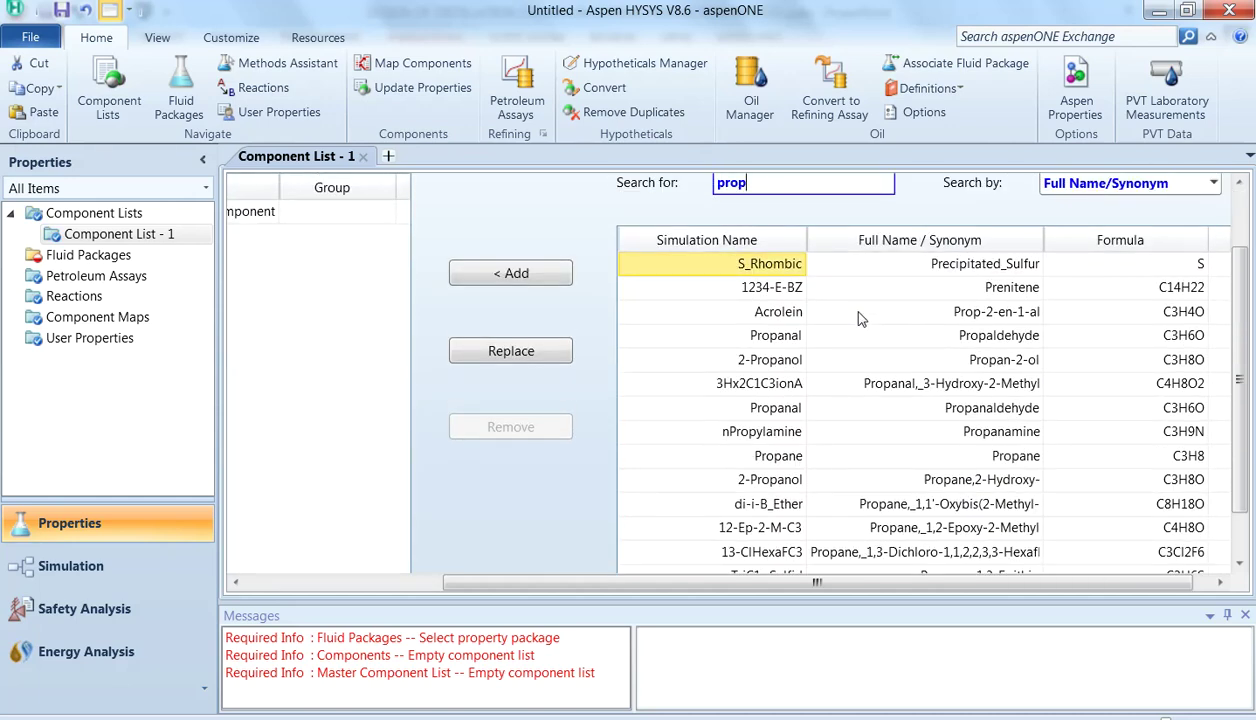
pyautogui.write('ylene')
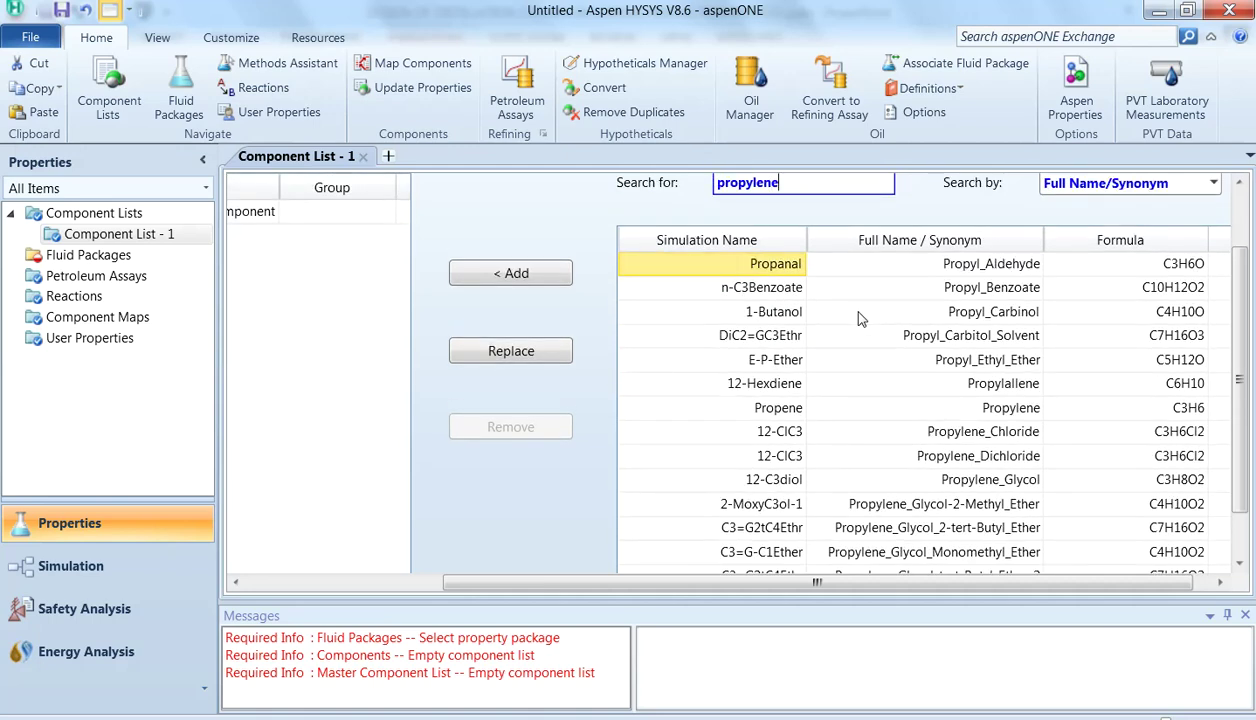
pyautogui.click(507, 273)
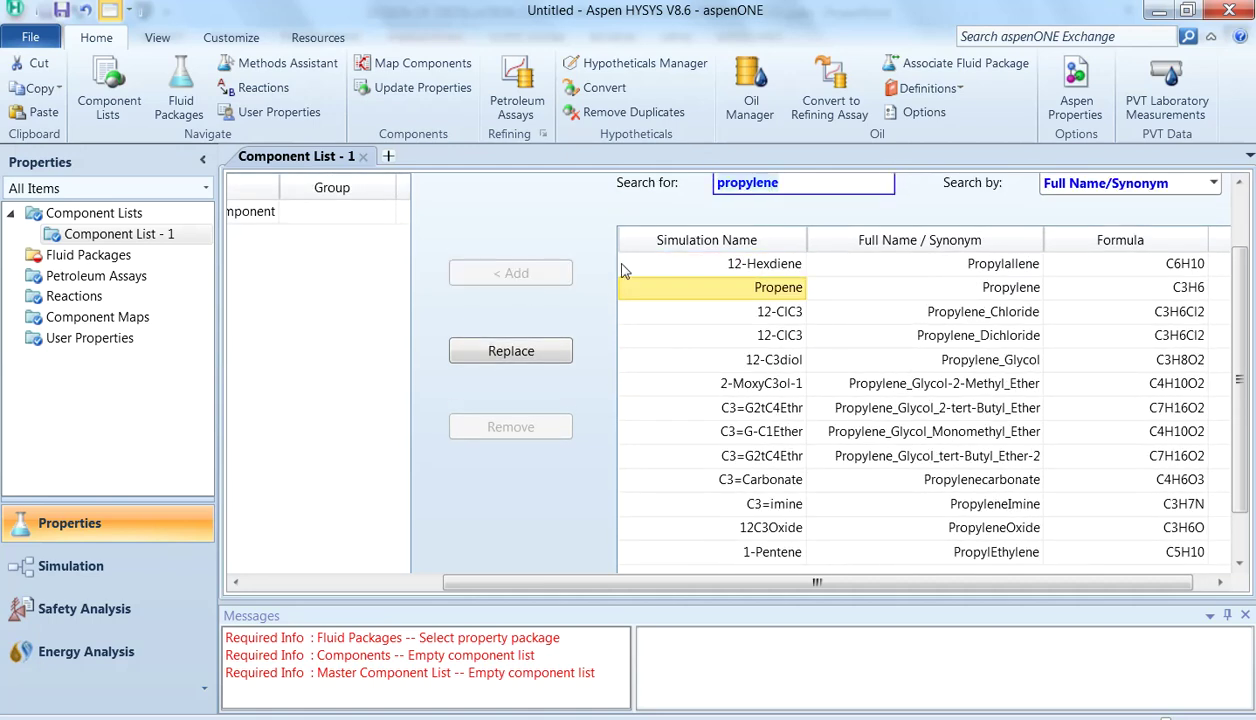
pyautogui.write('propane')
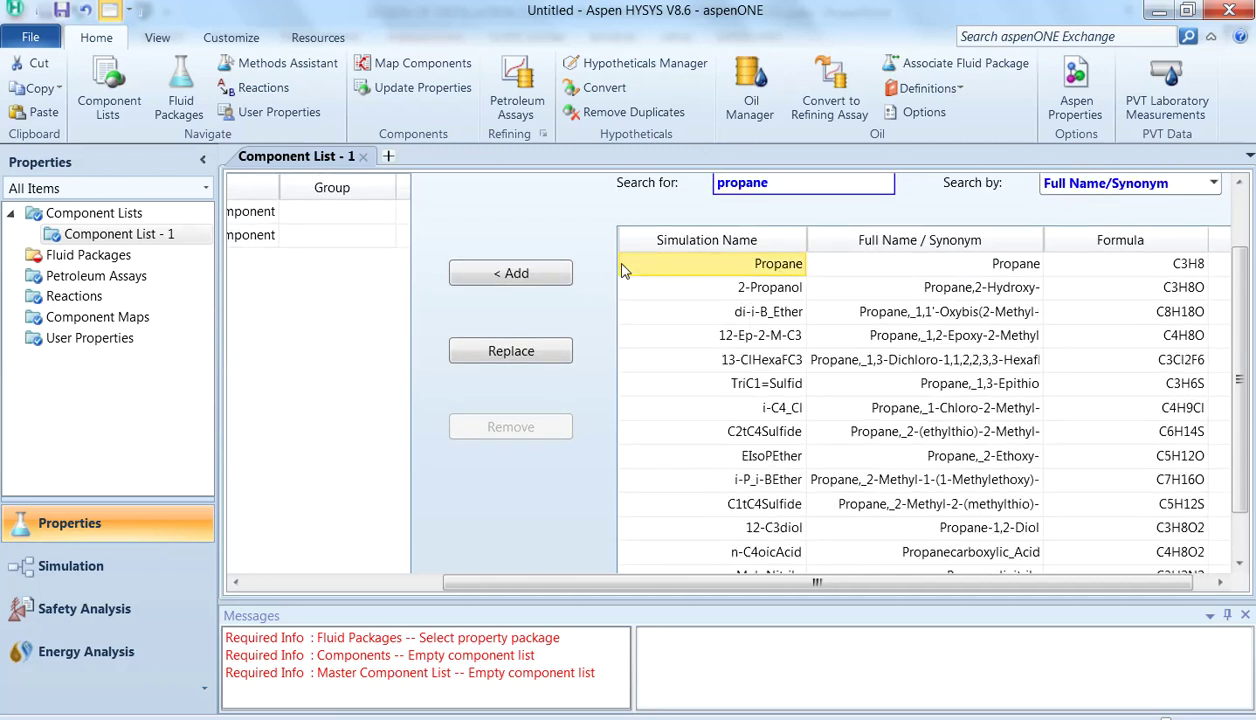
pyautogui.click(545, 272)
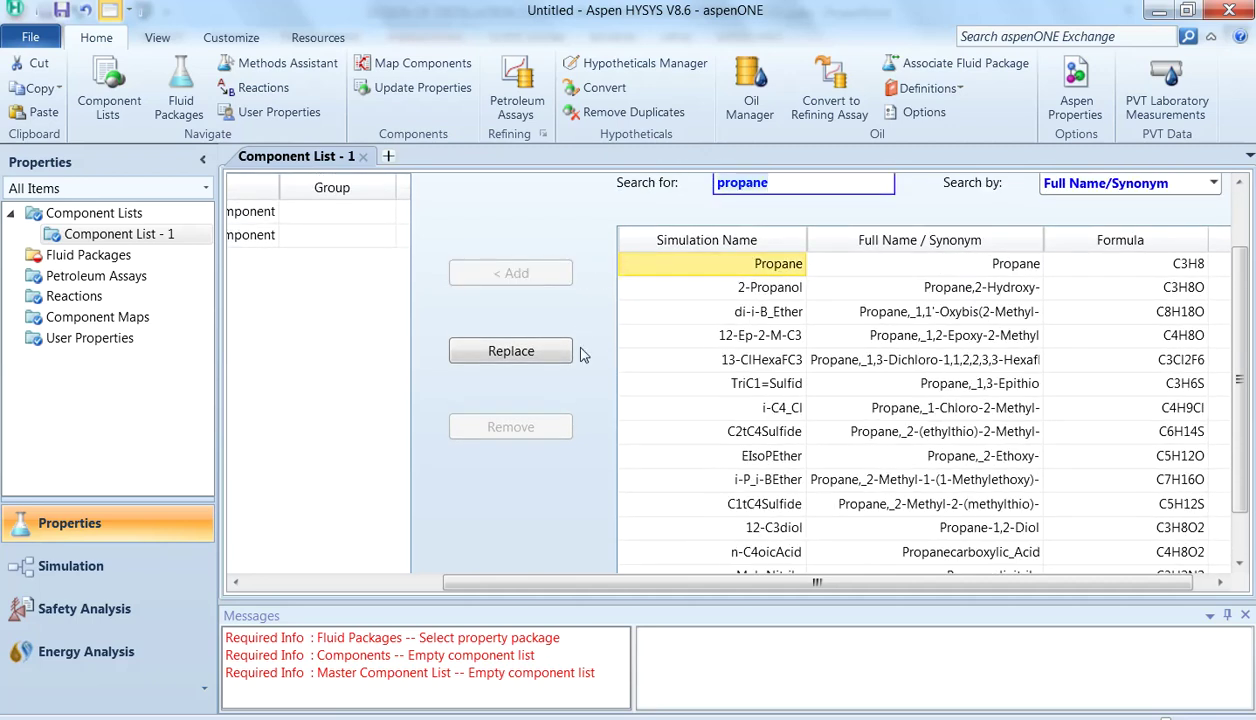
pyautogui.write('cumene')
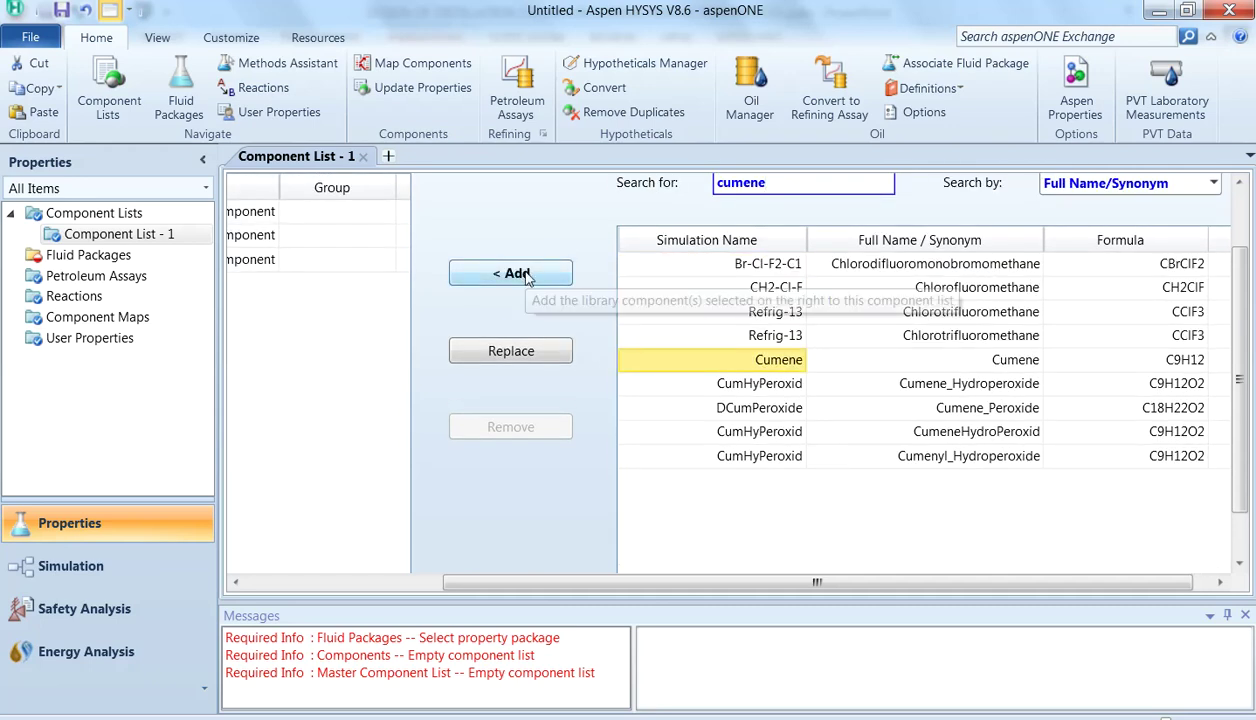
pyautogui.click(528, 276)
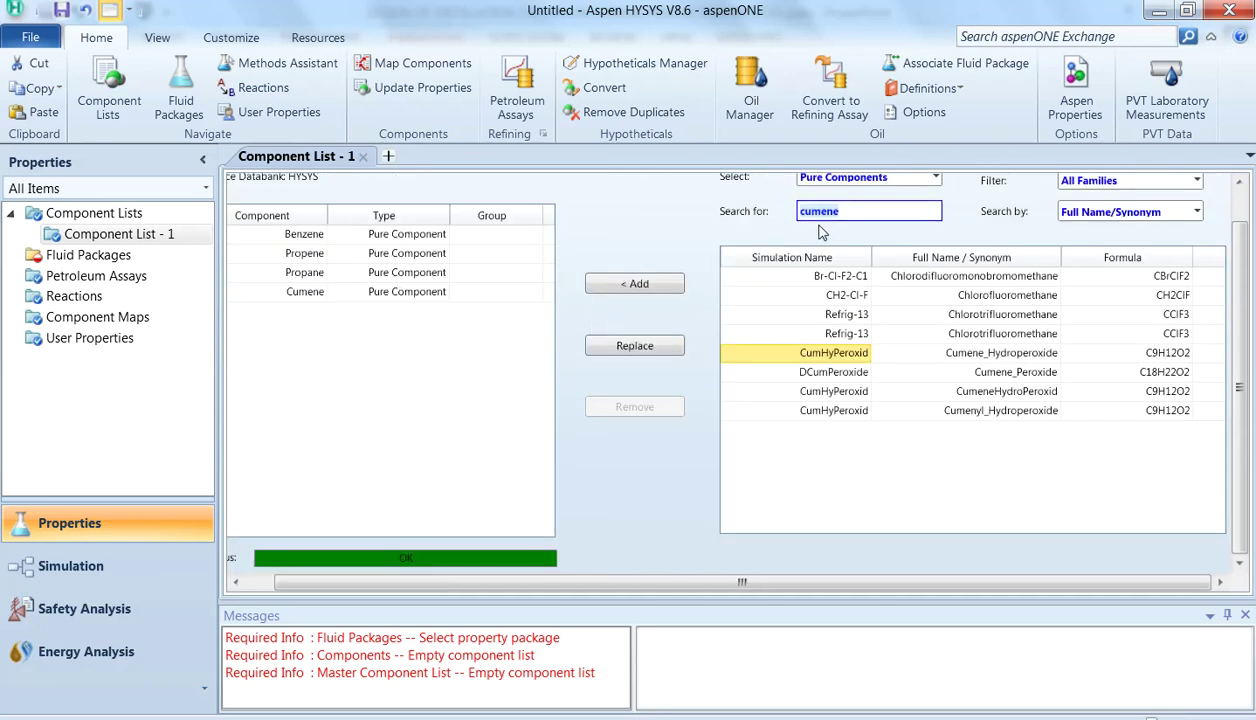
# - Search by formula C12H18 and add 14-iP-BZ to the component list
pyautogui.click(1074, 211)
pyautogui.click(1103, 262)
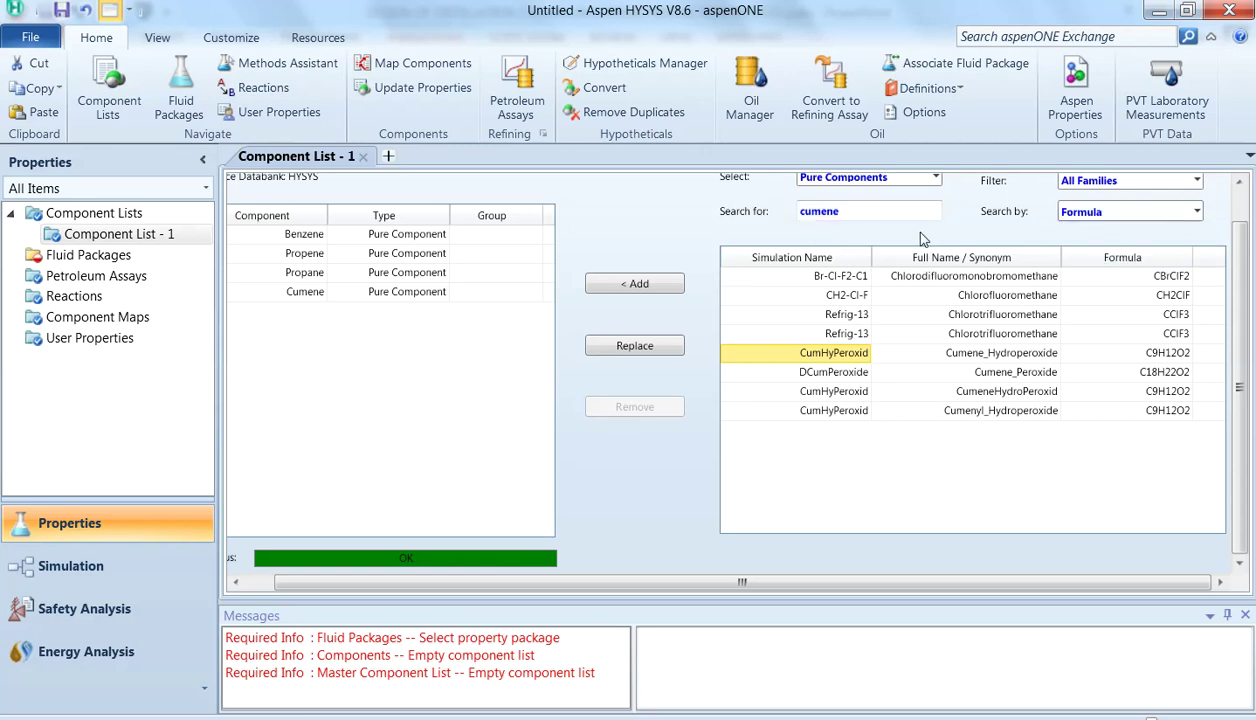
pyautogui.click(867, 211)
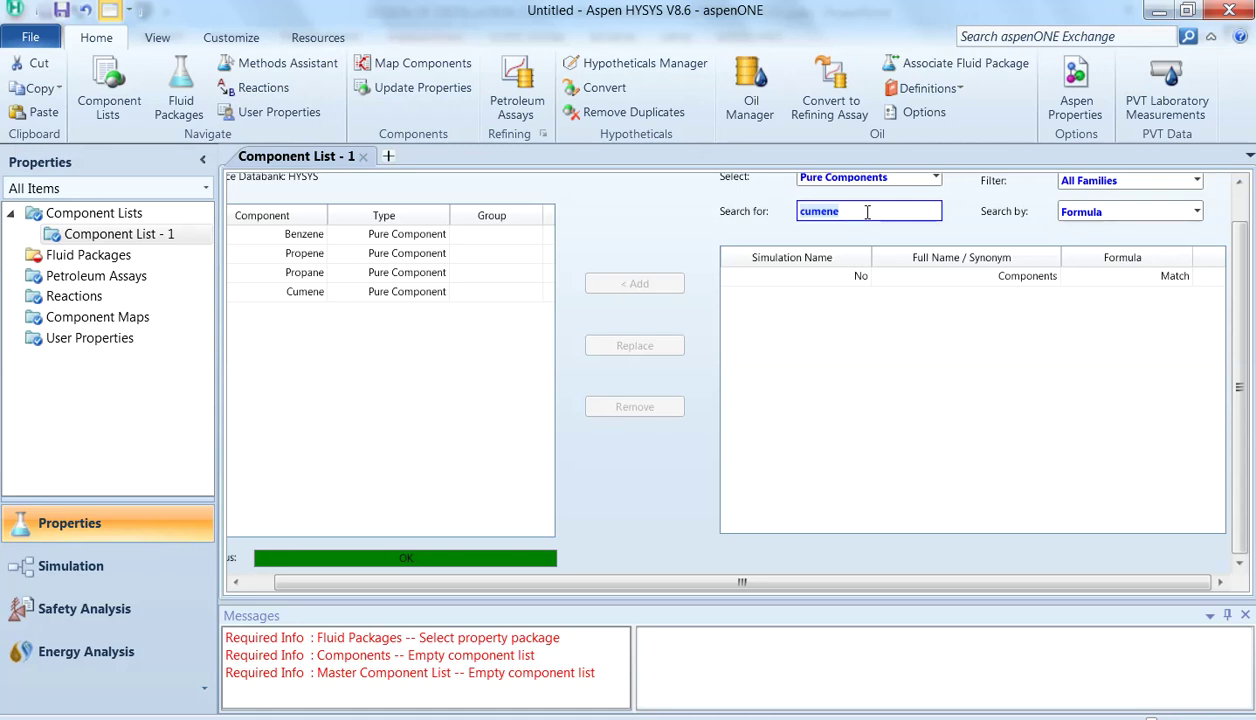
pyautogui.write('c12h18')
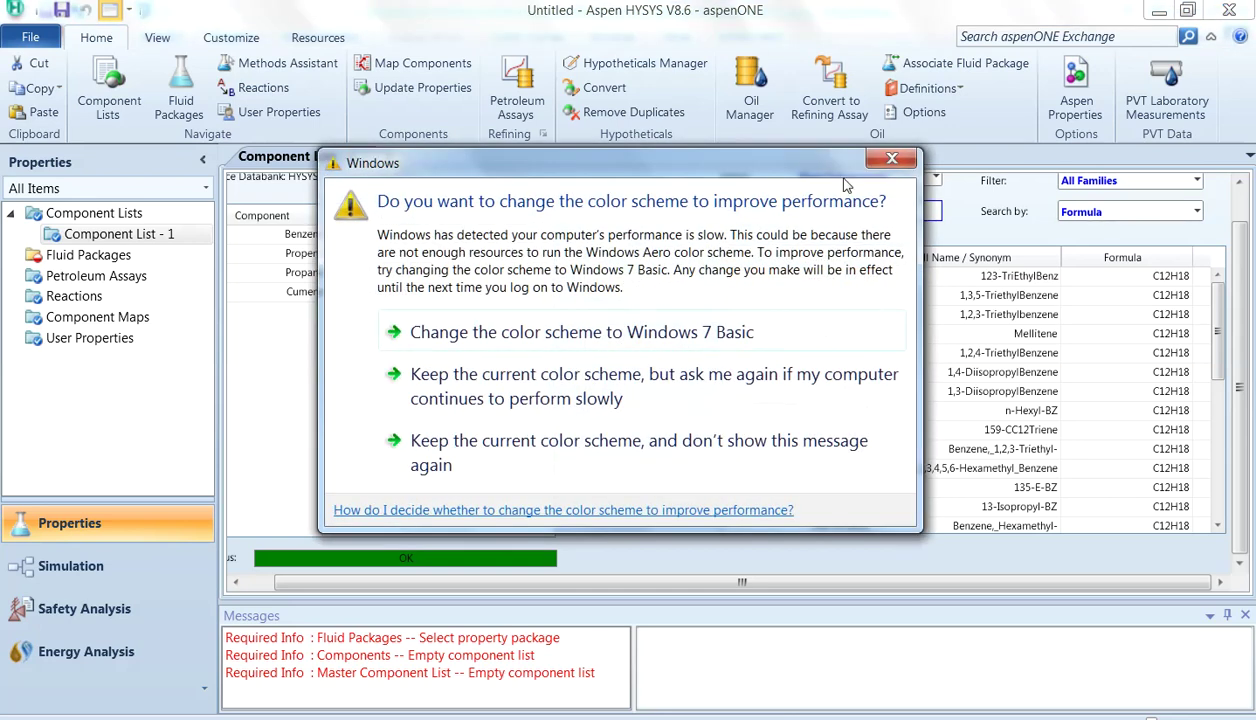
pyautogui.click(892, 158)
pyautogui.click(822, 372)
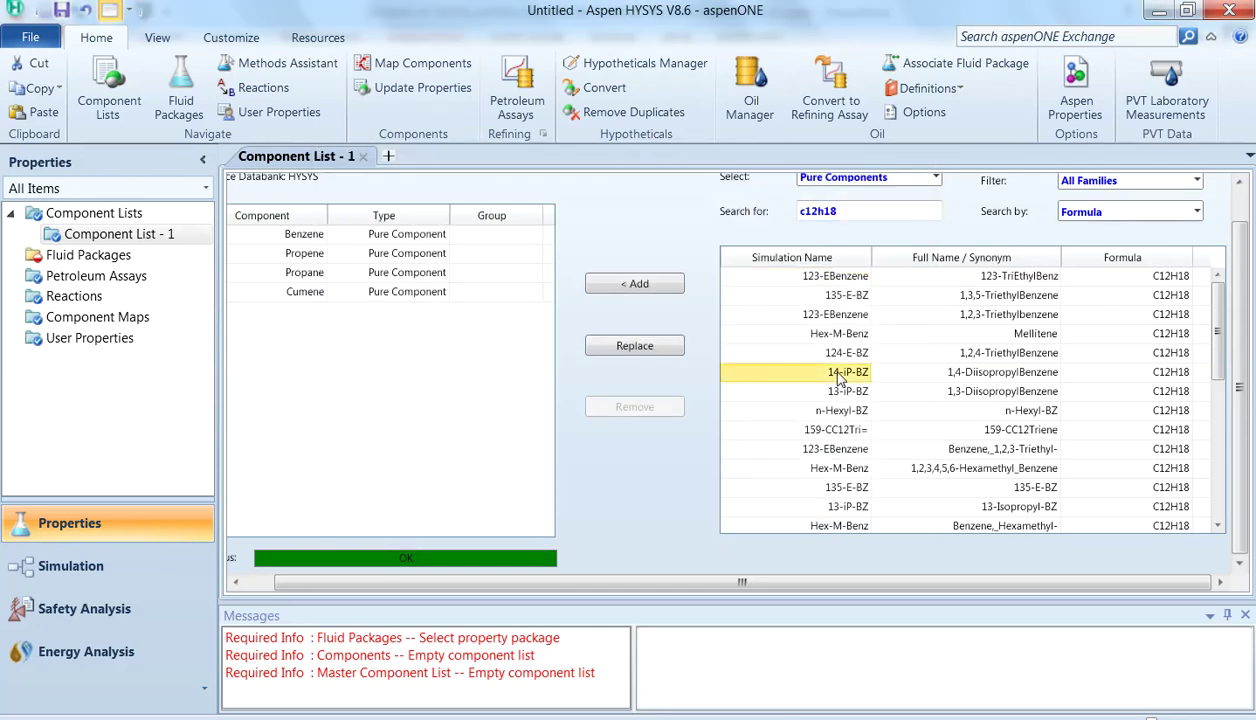
pyautogui.click(663, 289)
pyautogui.moveTo(590, 583); pyautogui.dragTo(560, 585)
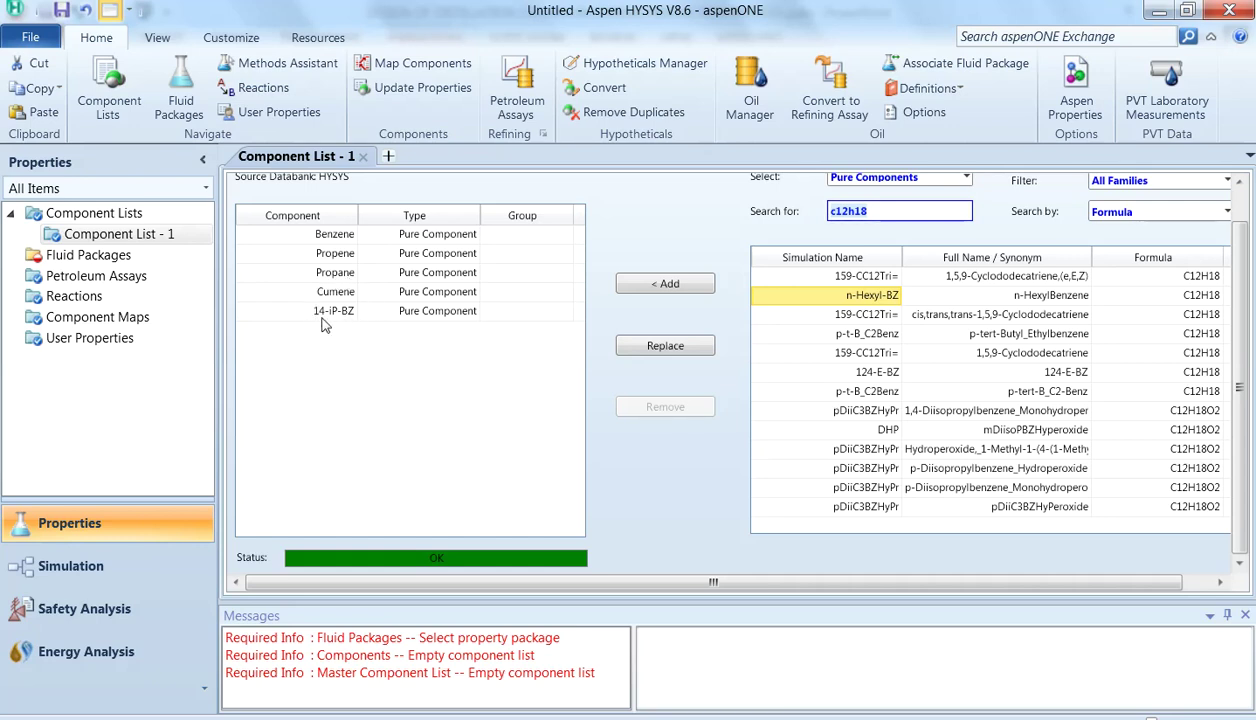
# - Add fluid package Basis-1 using the PRSV property package
pyautogui.click(113, 255)
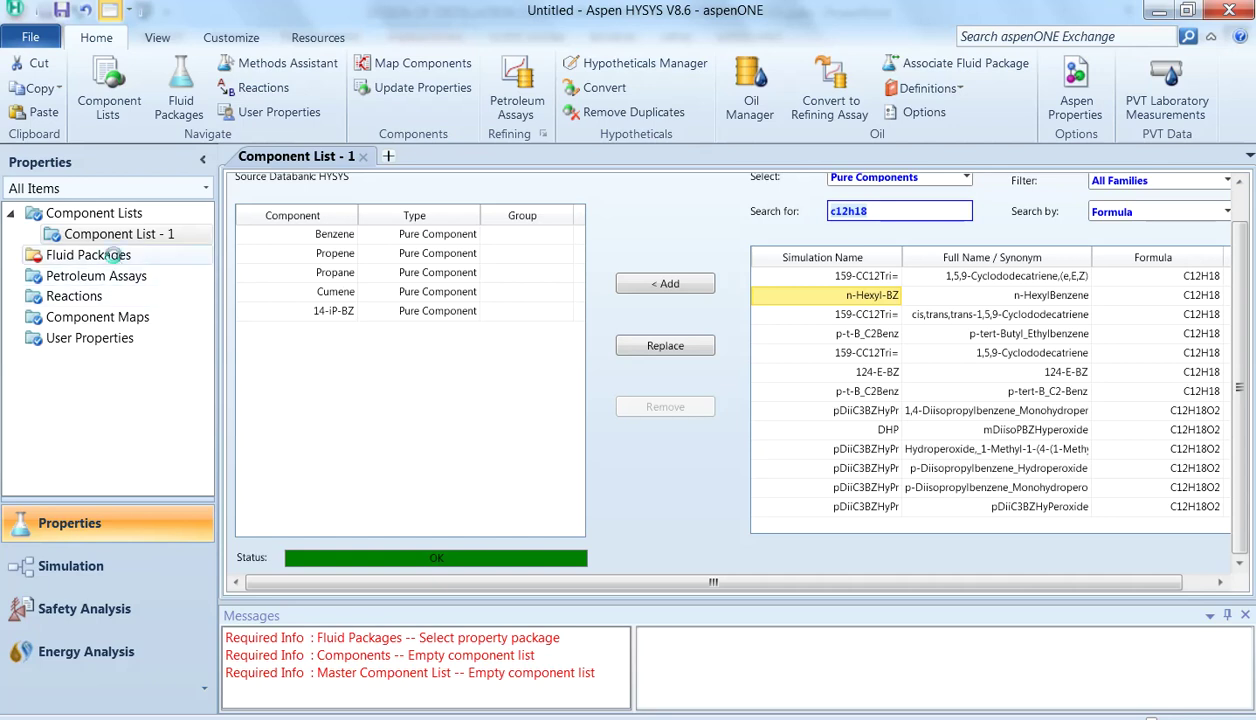
pyautogui.click(314, 520)
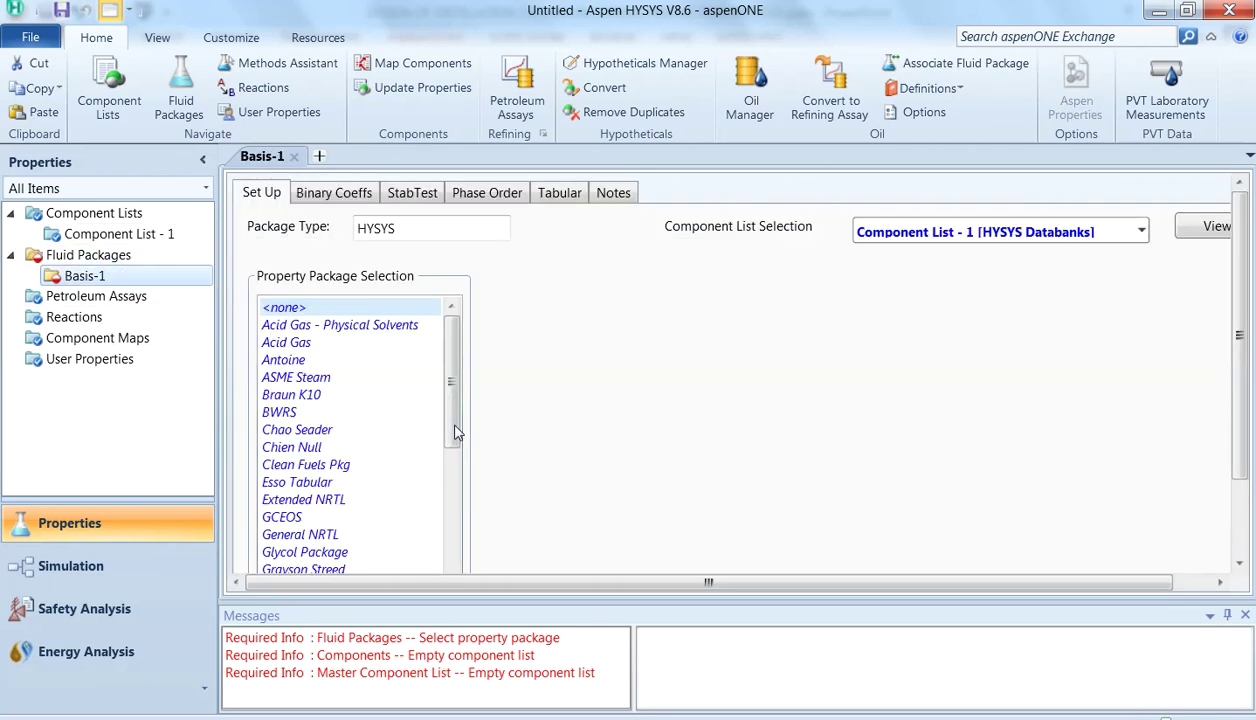
pyautogui.moveTo(449, 473); pyautogui.dragTo(451, 530)
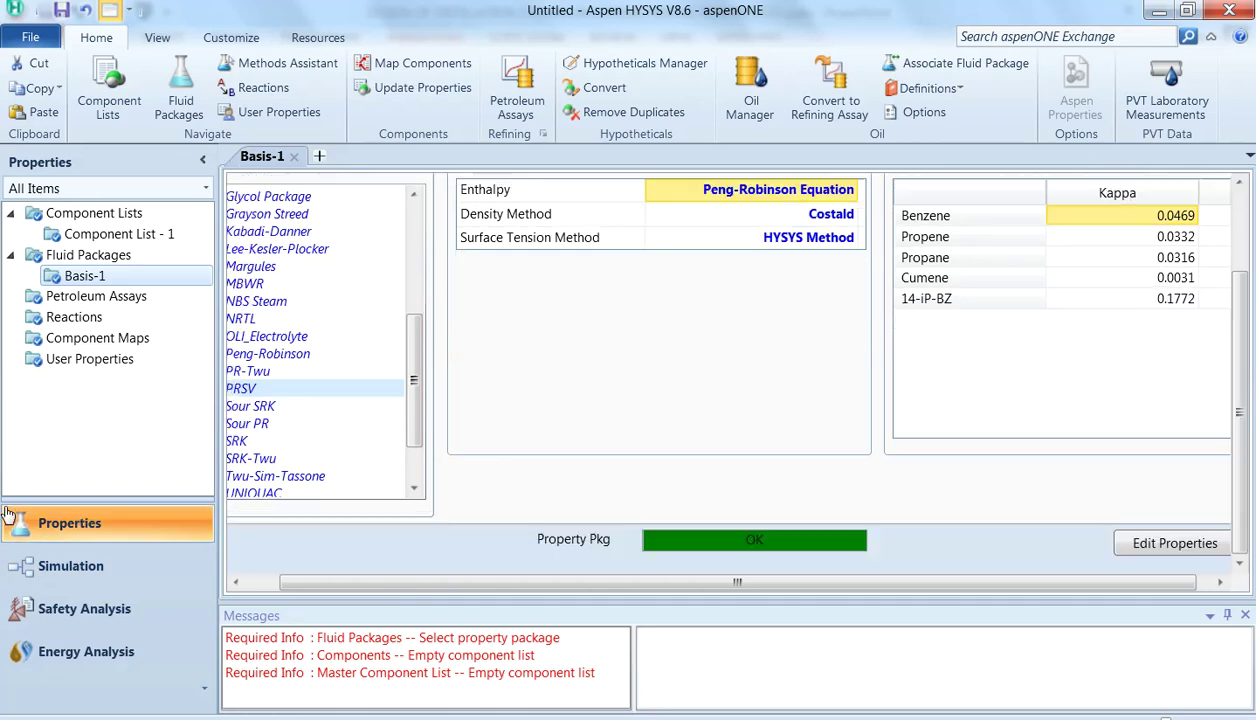
# - In the simulation environment, place a new material stream and name it Feed
pyautogui.click(160, 556)
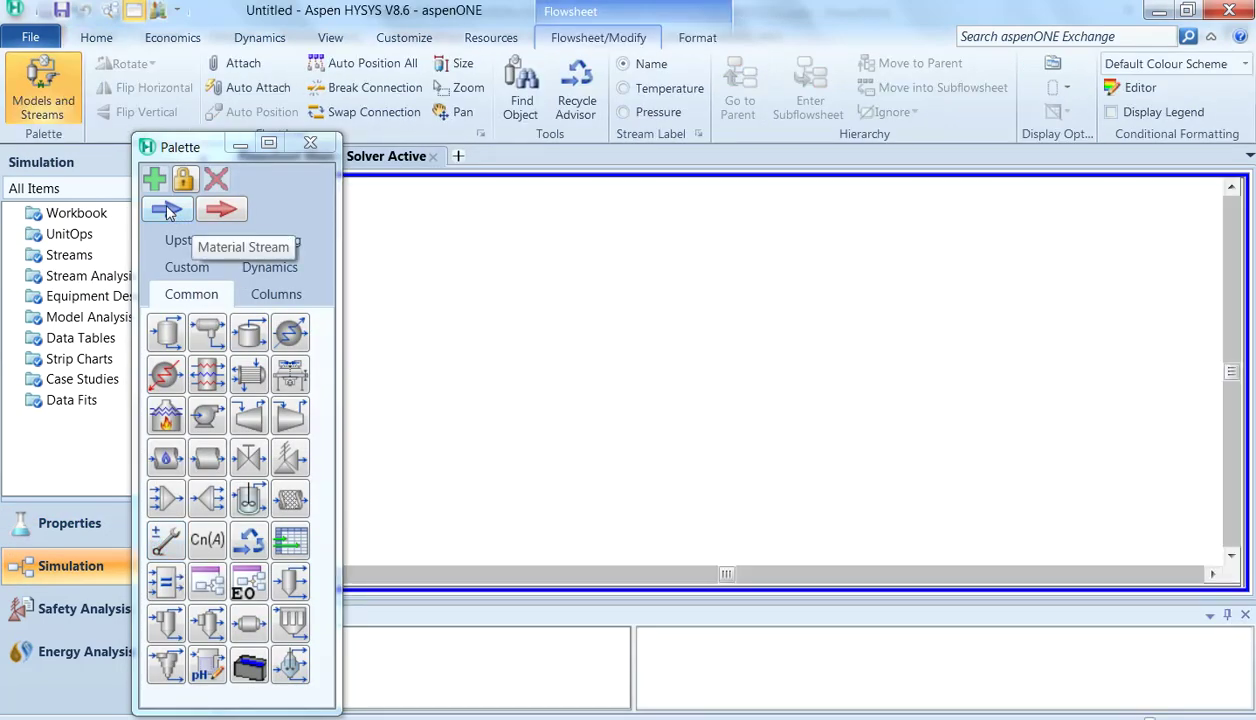
pyautogui.click(167, 208)
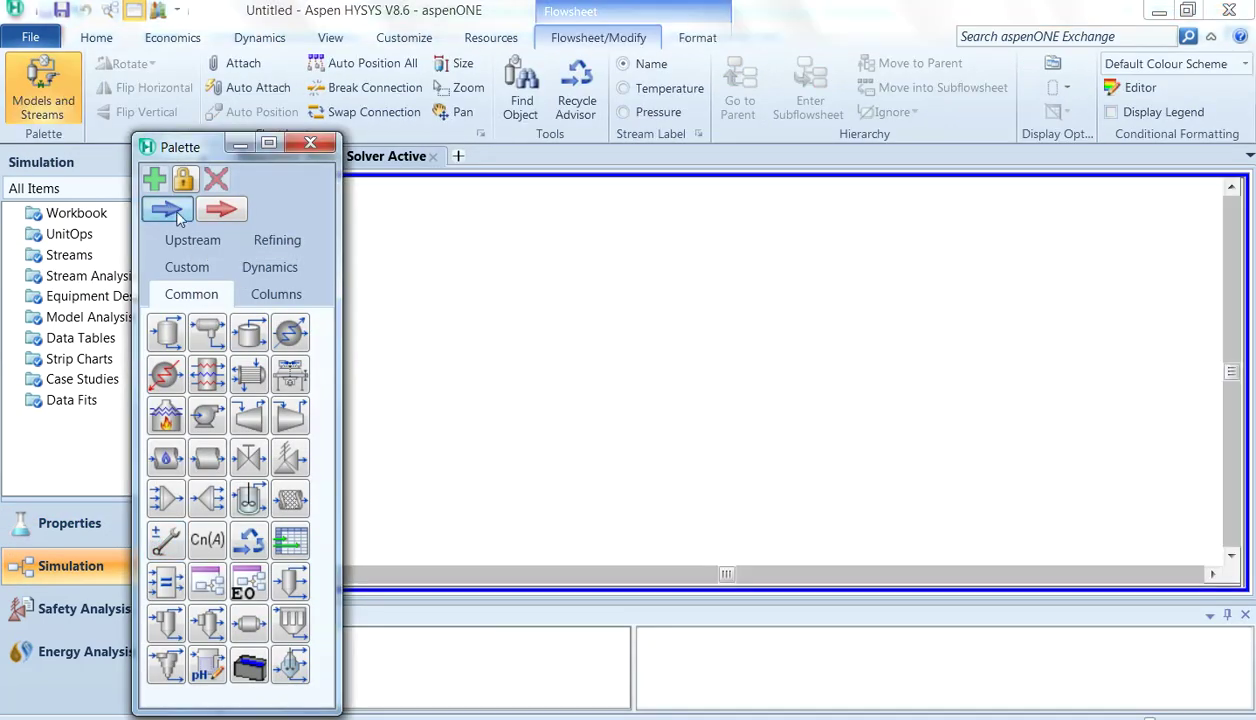
pyautogui.click(528, 334)
pyautogui.doubleClick(528, 334)
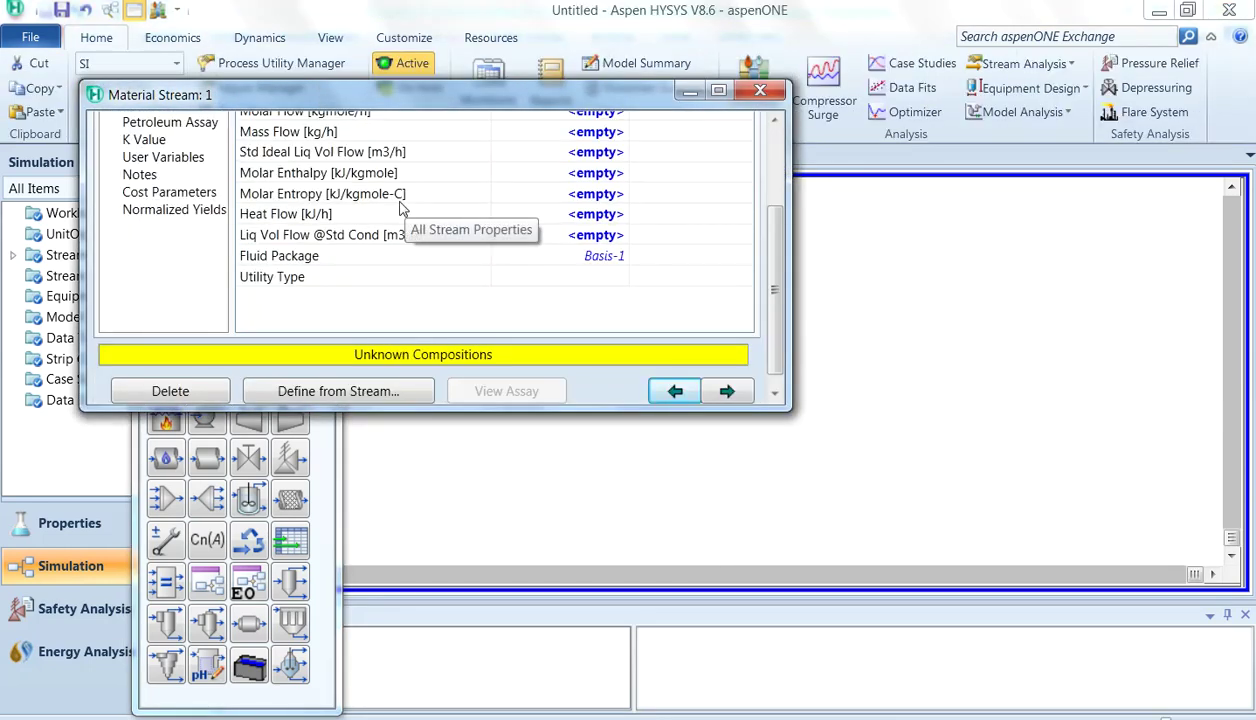
pyautogui.scroll(3, 762, 218)
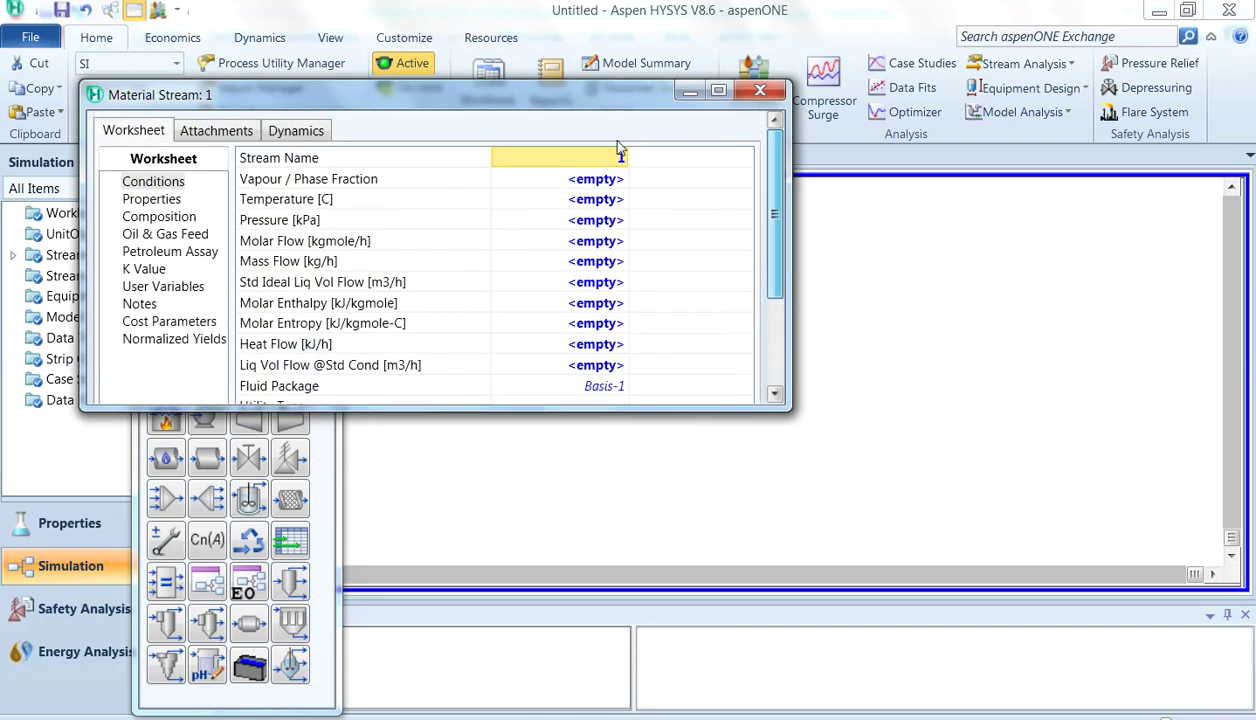
pyautogui.write('Feed')
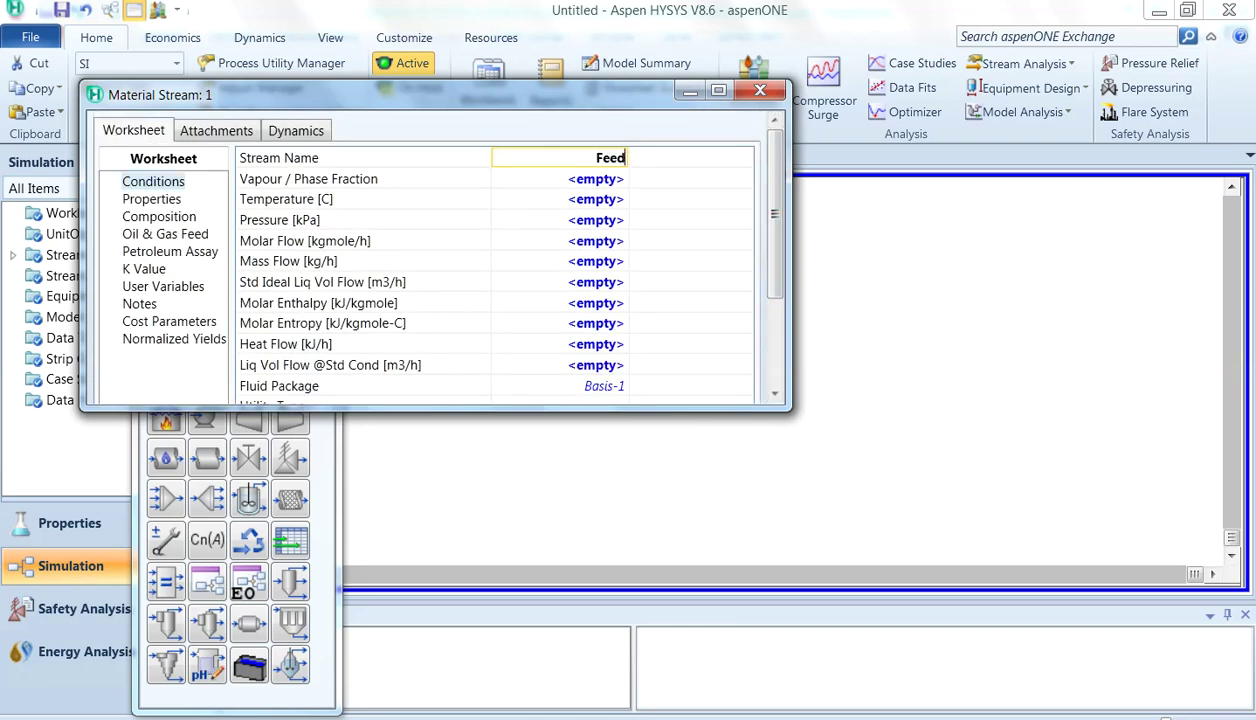
pyautogui.click(578, 203)
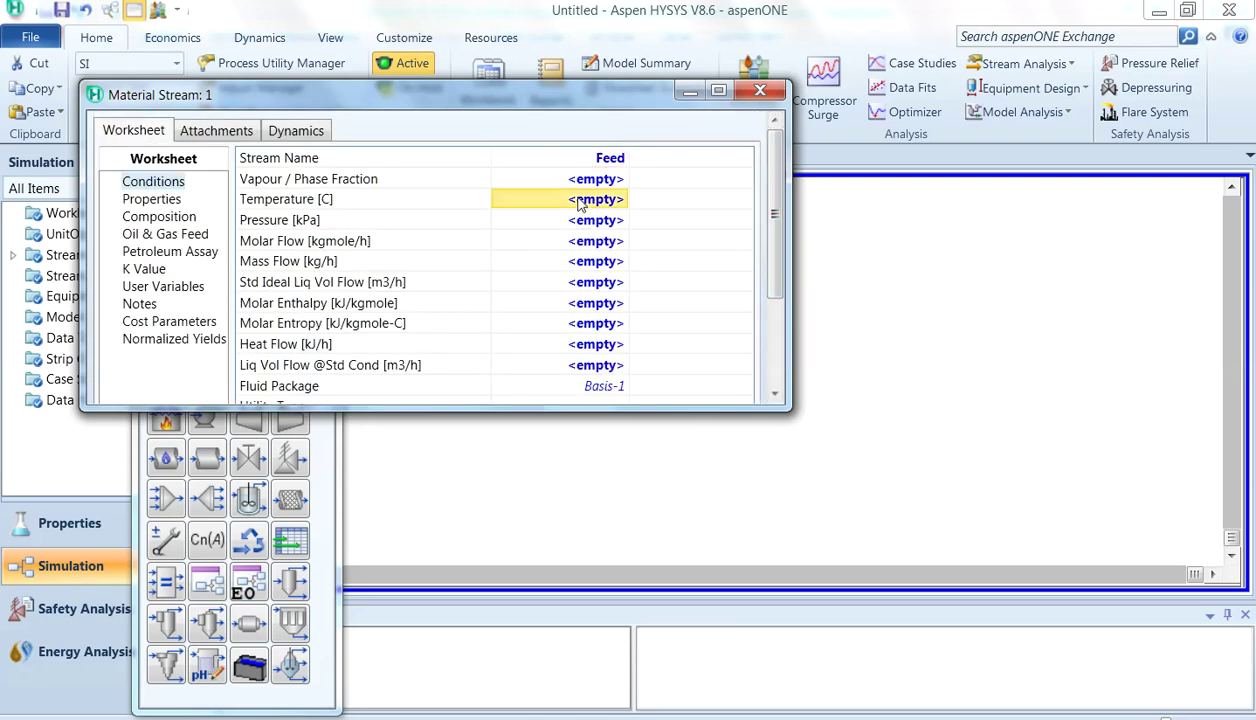
# - Set Feed's temperature to 95 °C and pressure to 1.8 bar
pyautogui.write('95')
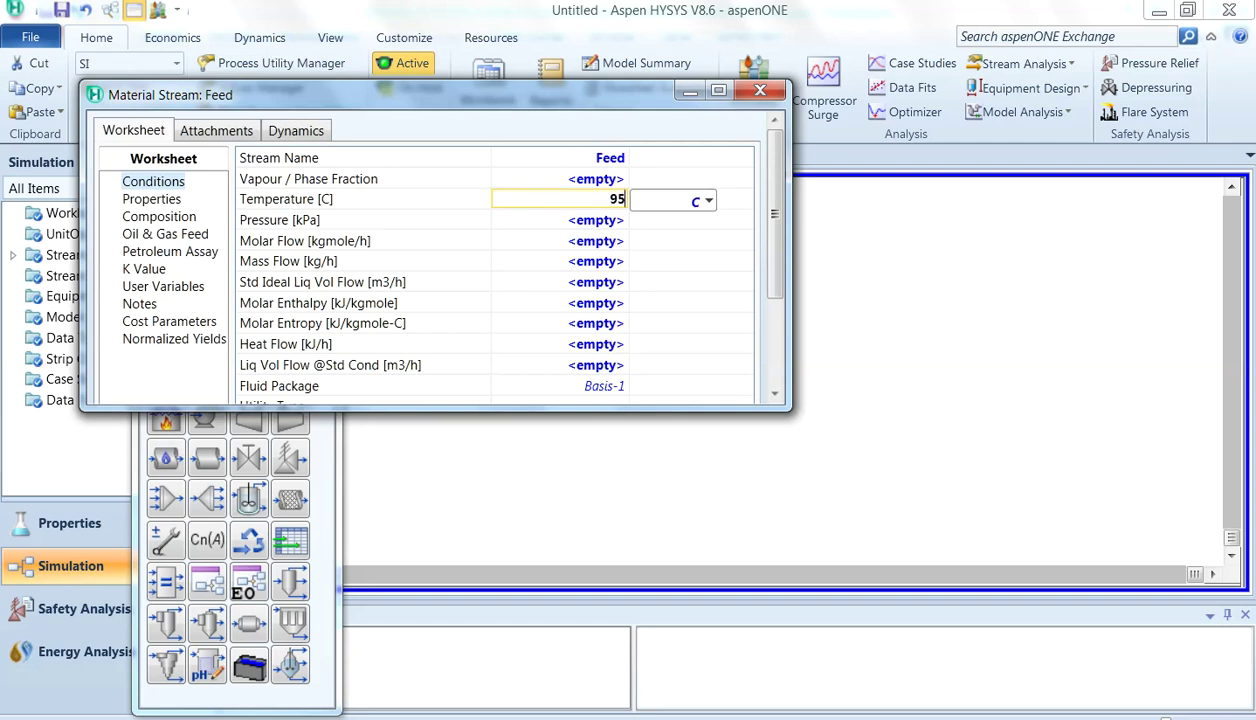
pyautogui.click(573, 226)
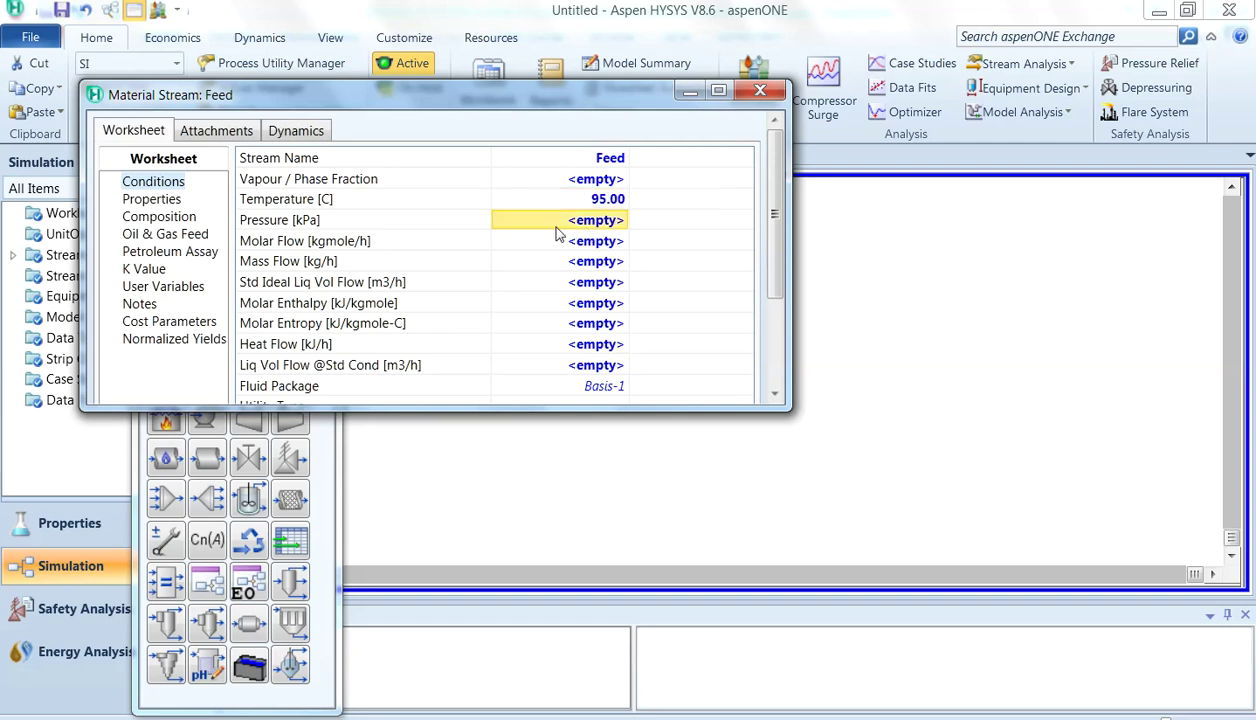
pyautogui.write('1.')
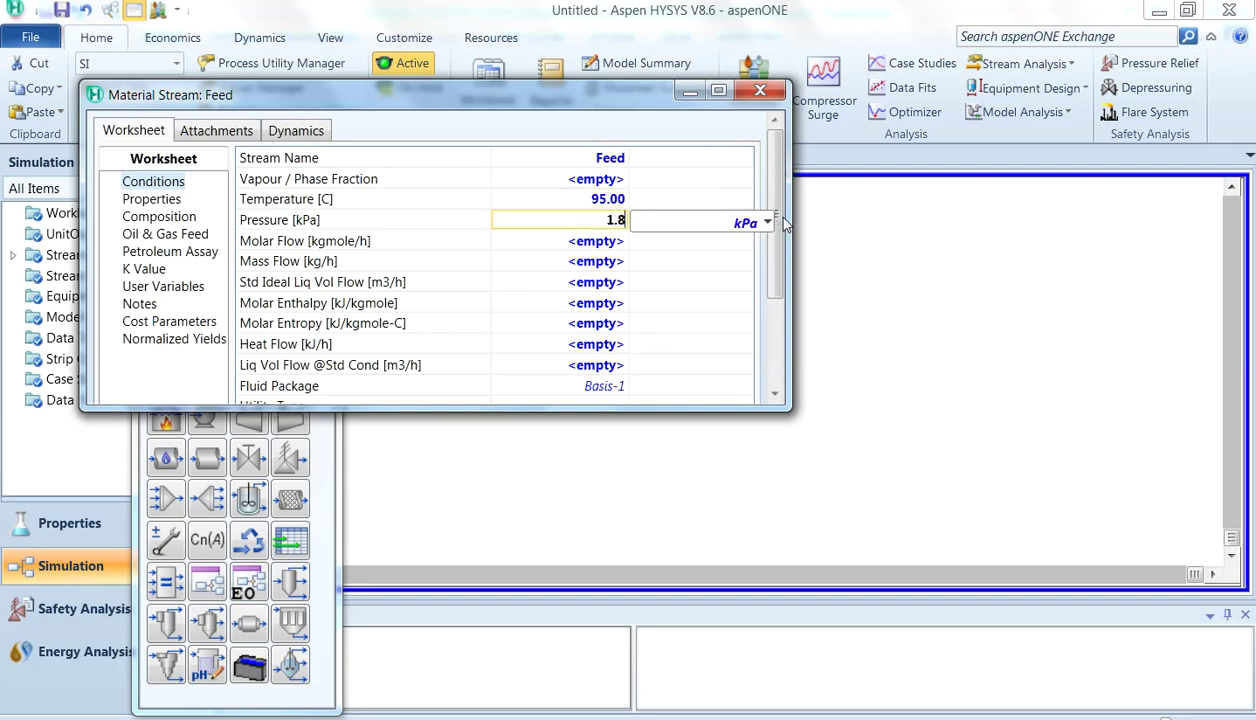
pyautogui.write('8')
pyautogui.click(767, 222)
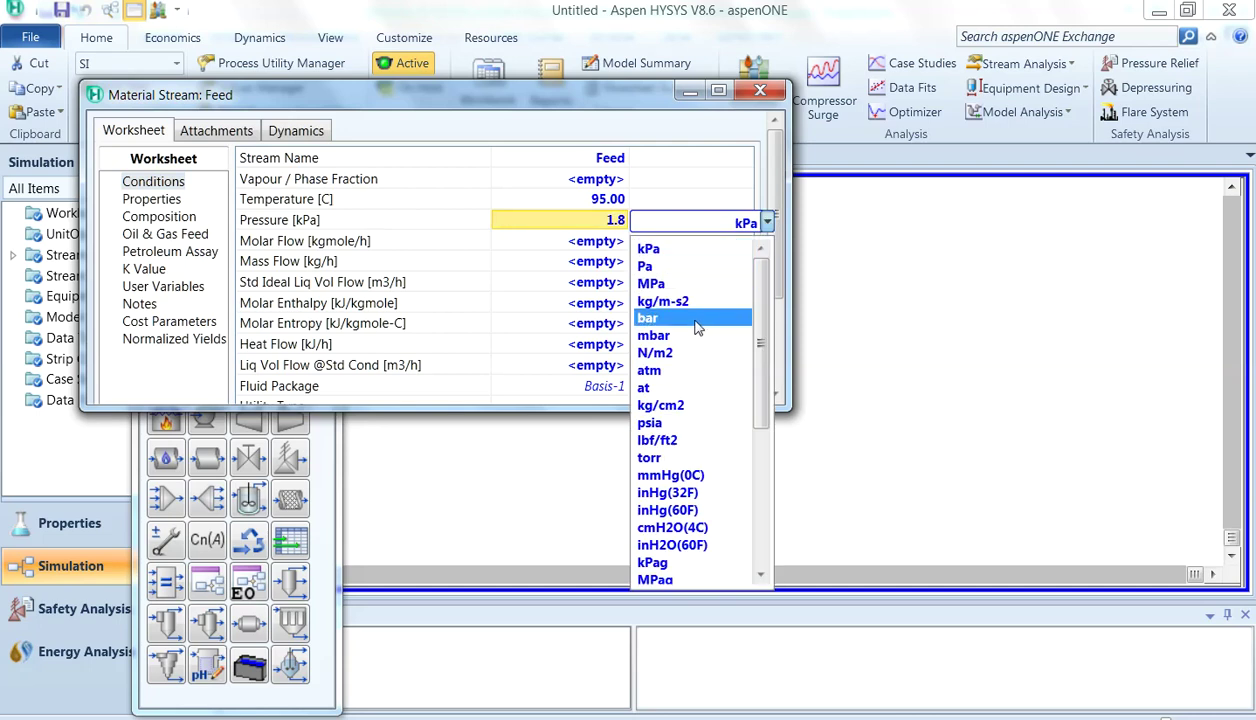
pyautogui.click(697, 320)
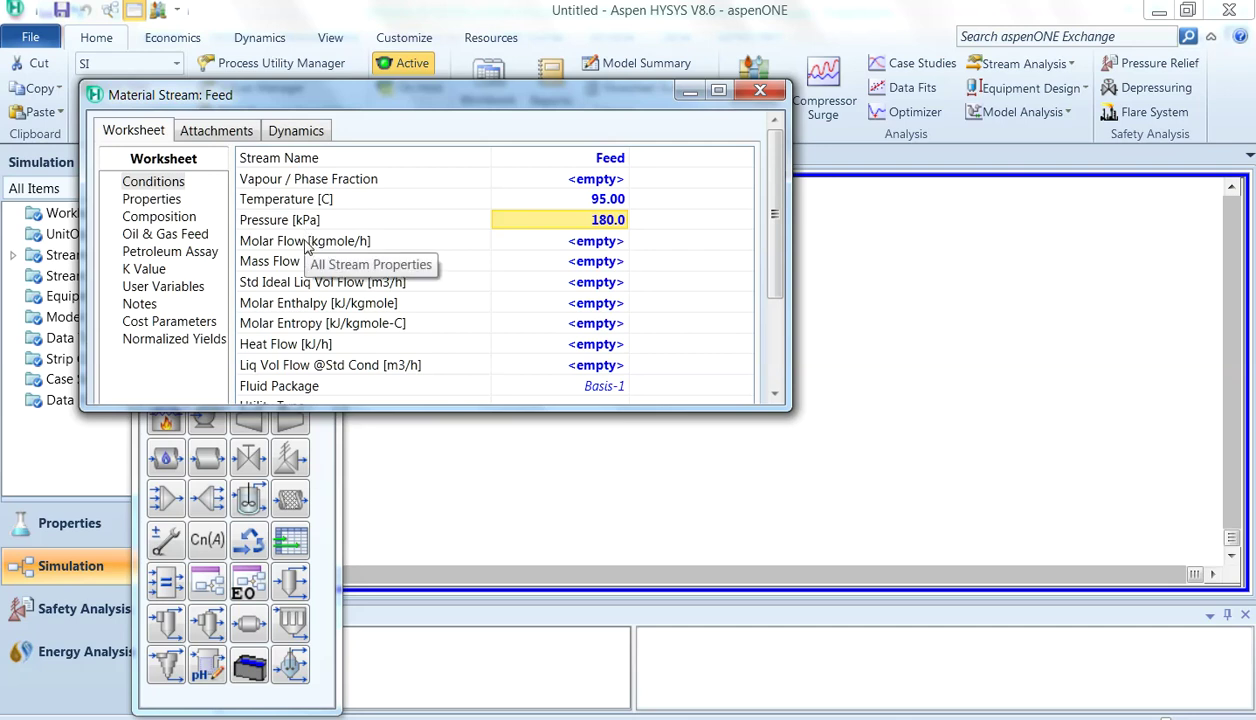
pyautogui.doubleClick(307, 248)
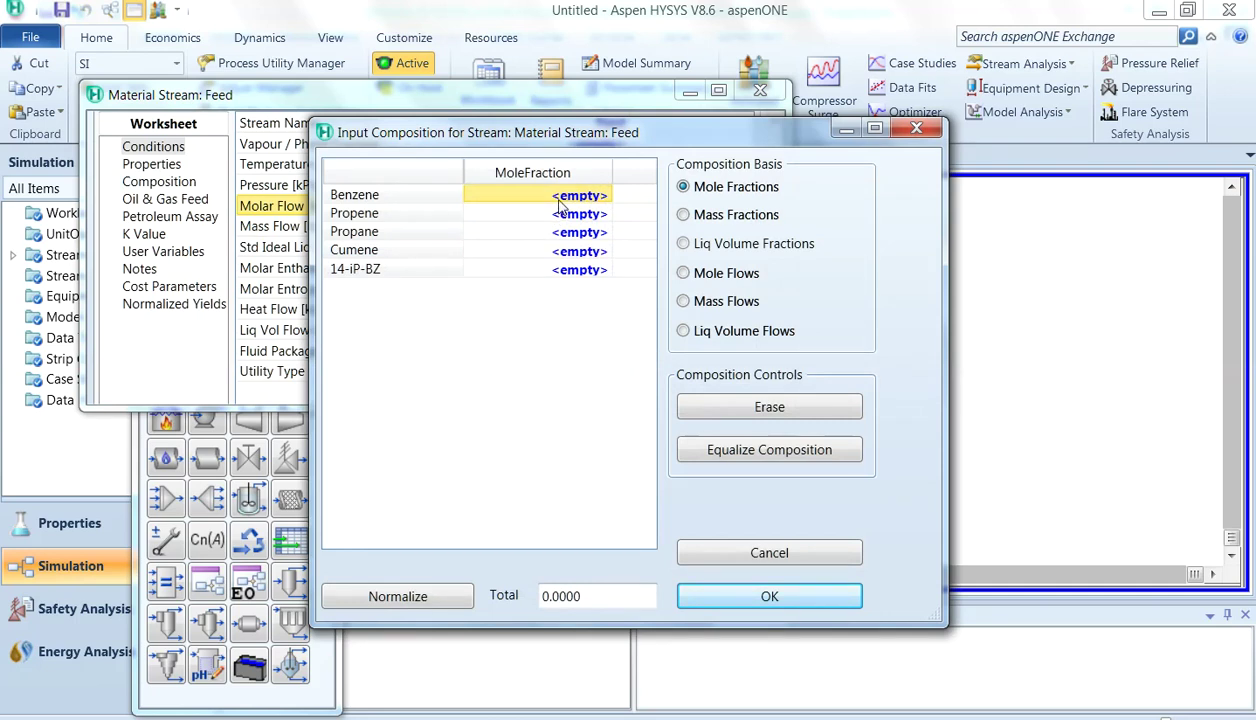
# - Enter Feed mole flows: Benzene 102.08, Propene 2.98, Propane 2.8
pyautogui.click(683, 275)
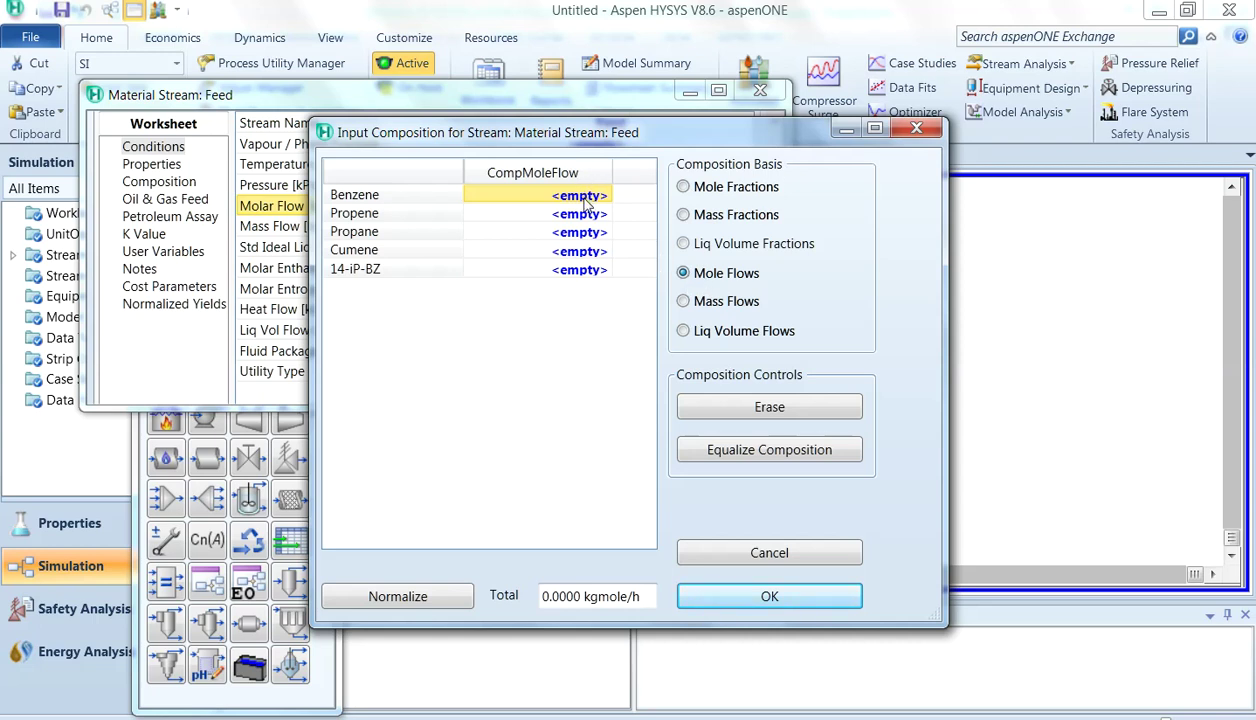
pyautogui.write('102.08')
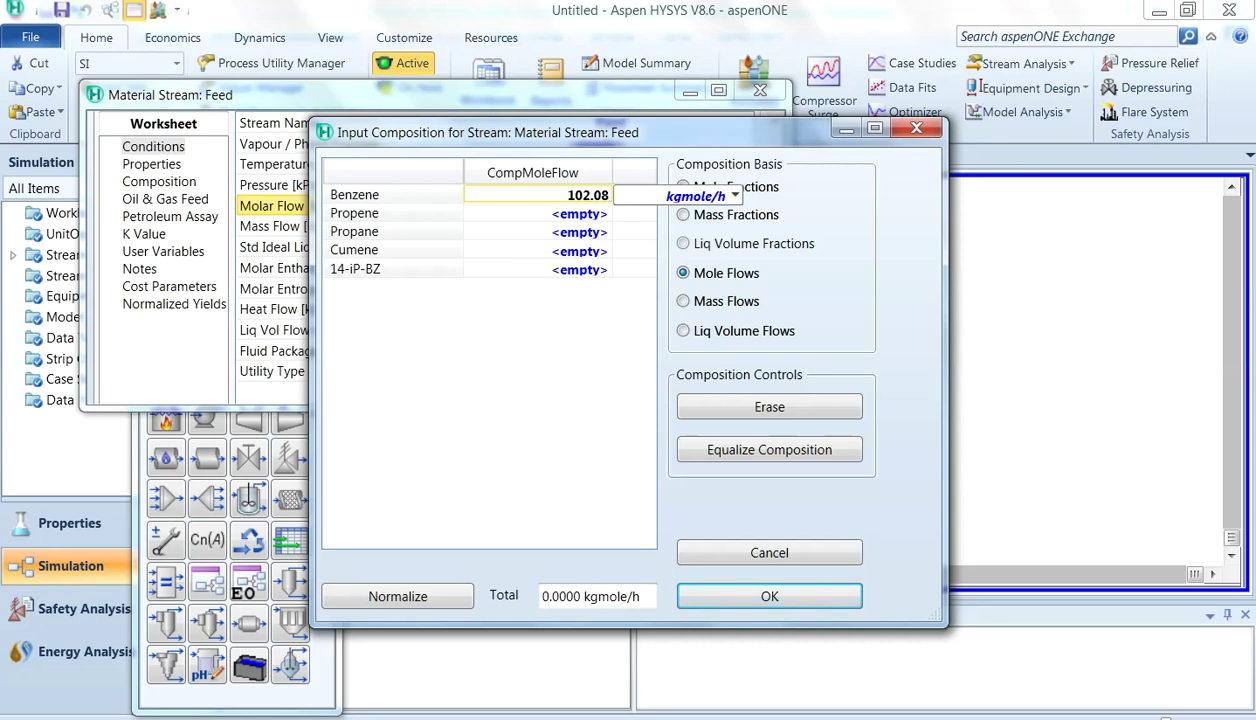
pyautogui.press('Return')
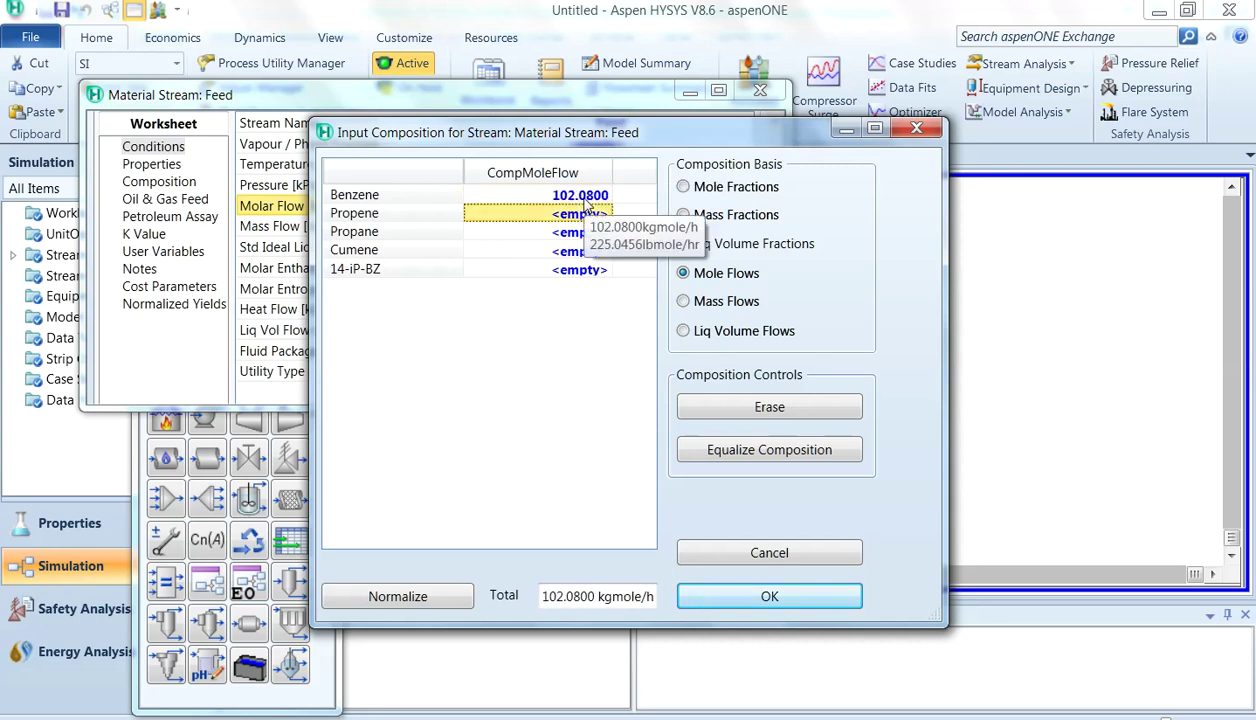
pyautogui.write('2.98')
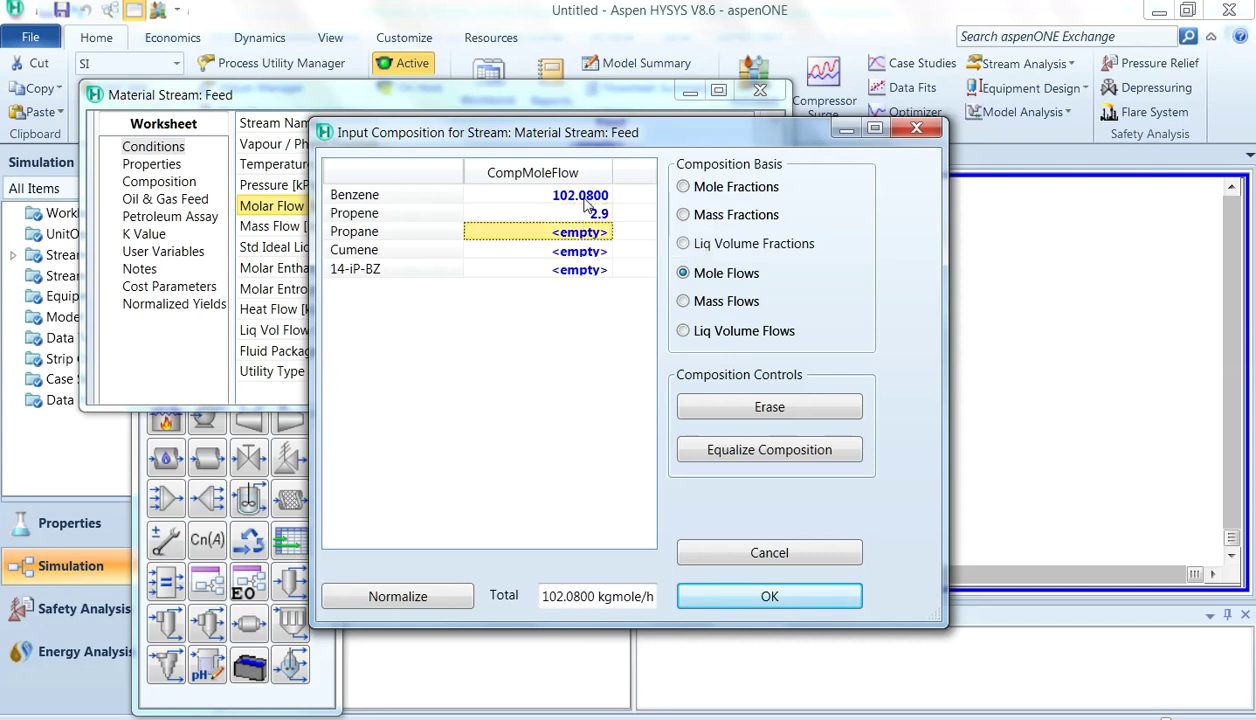
pyautogui.press('Return')
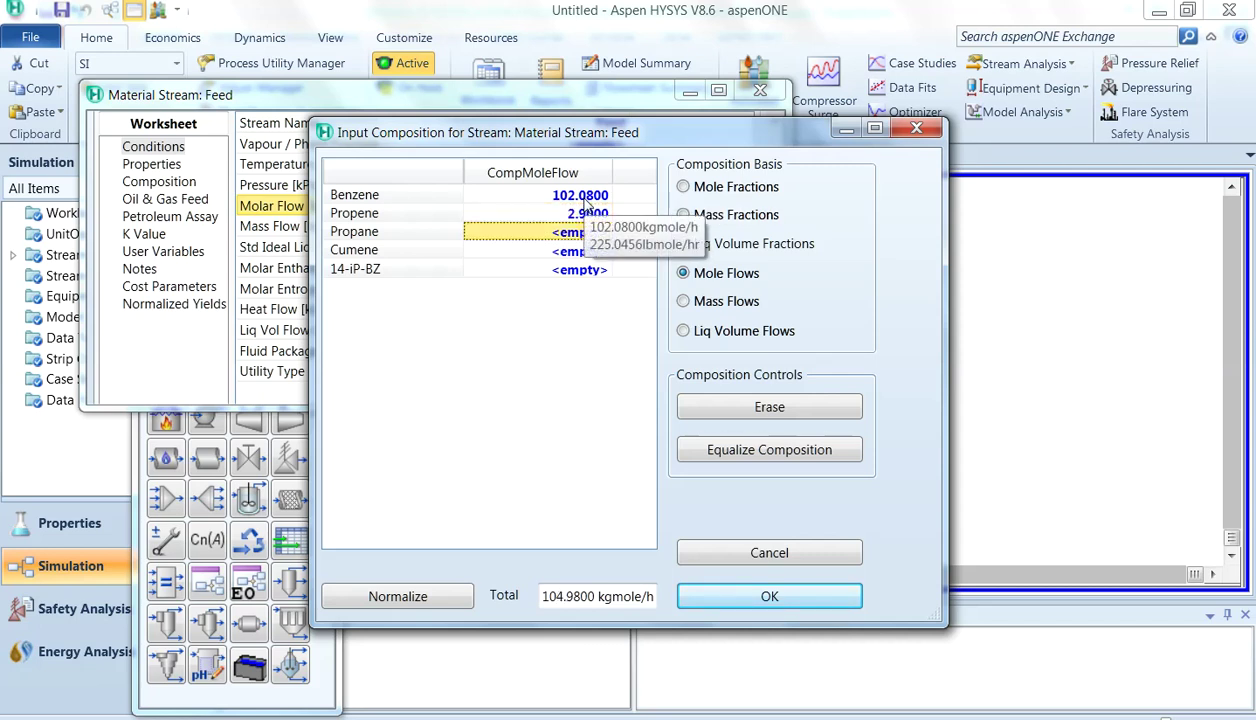
pyautogui.press('F2')
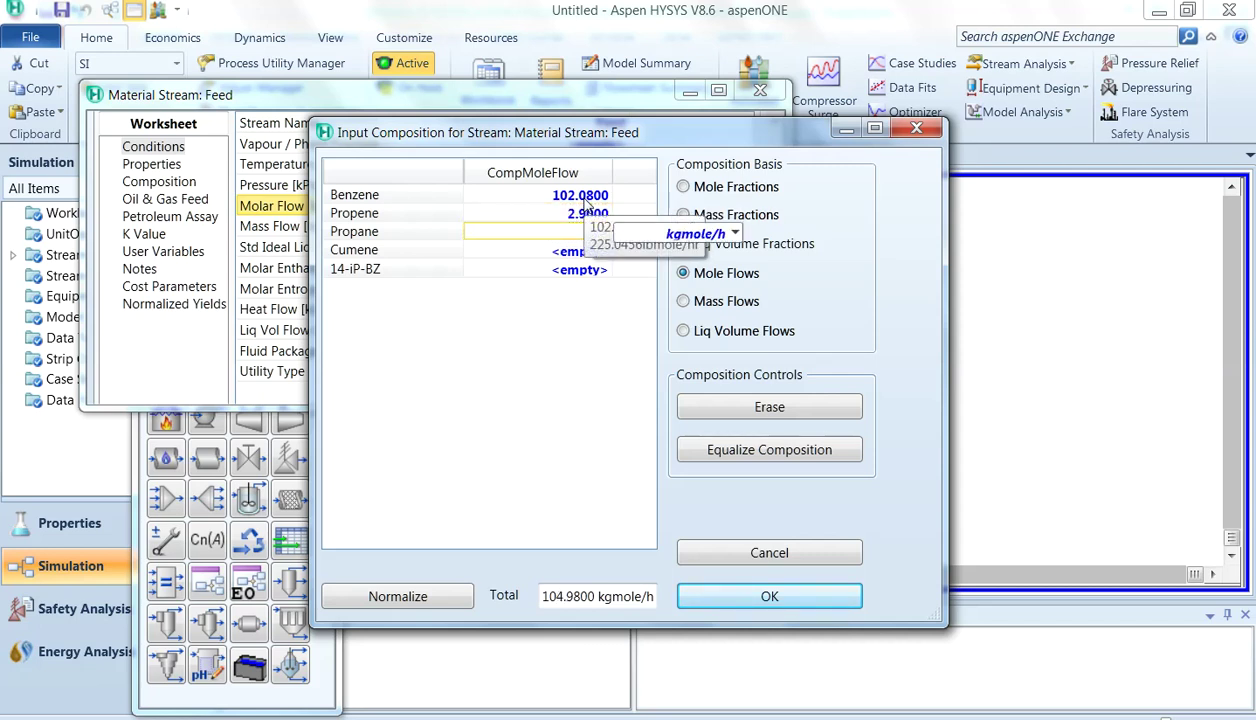
pyautogui.write('2.8')
pyautogui.press('Return')
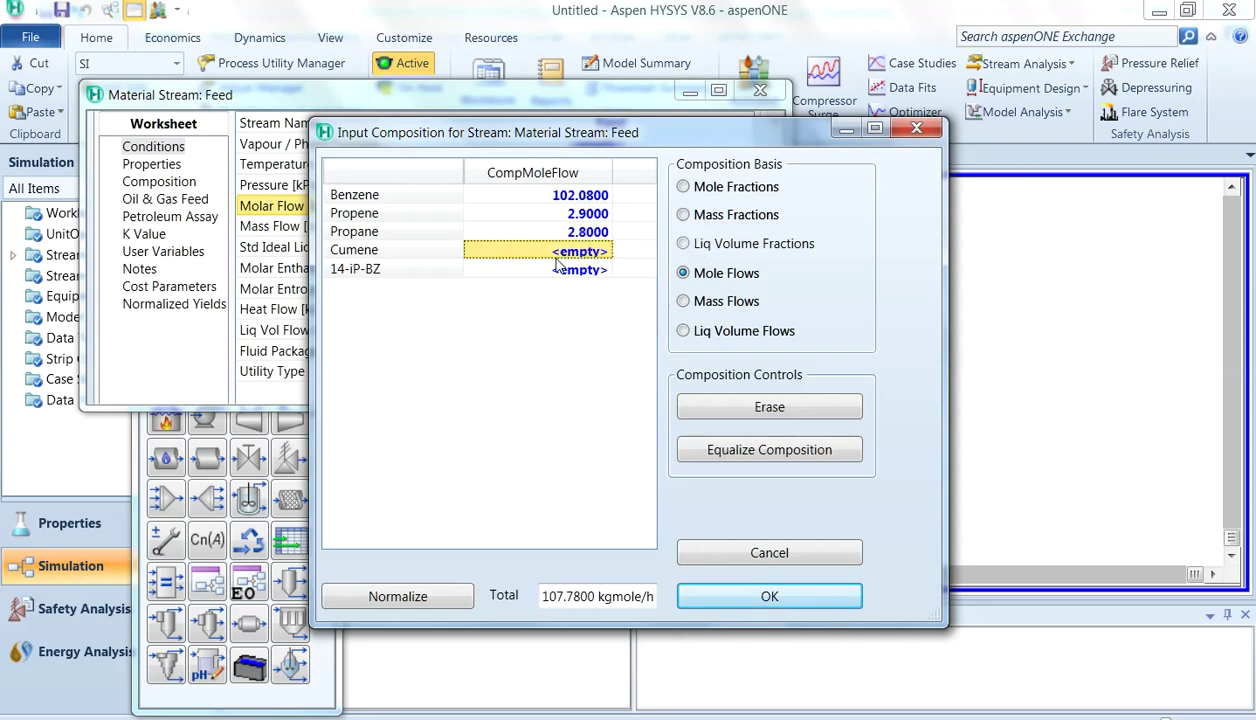
# - Enter Cumene 91.62 and 14-iP-BZ 2.8 mole flows, normalize and accept the composition
pyautogui.write('91.62')
pyautogui.press('Return')
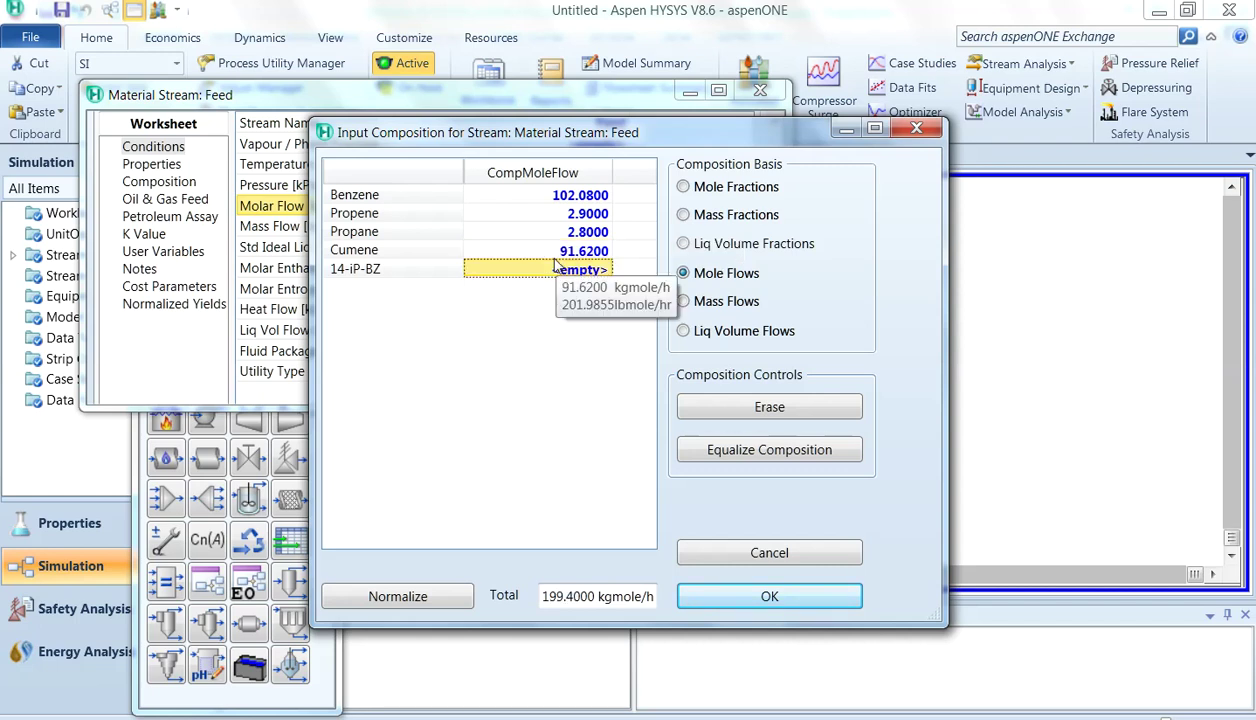
pyautogui.write('2.8')
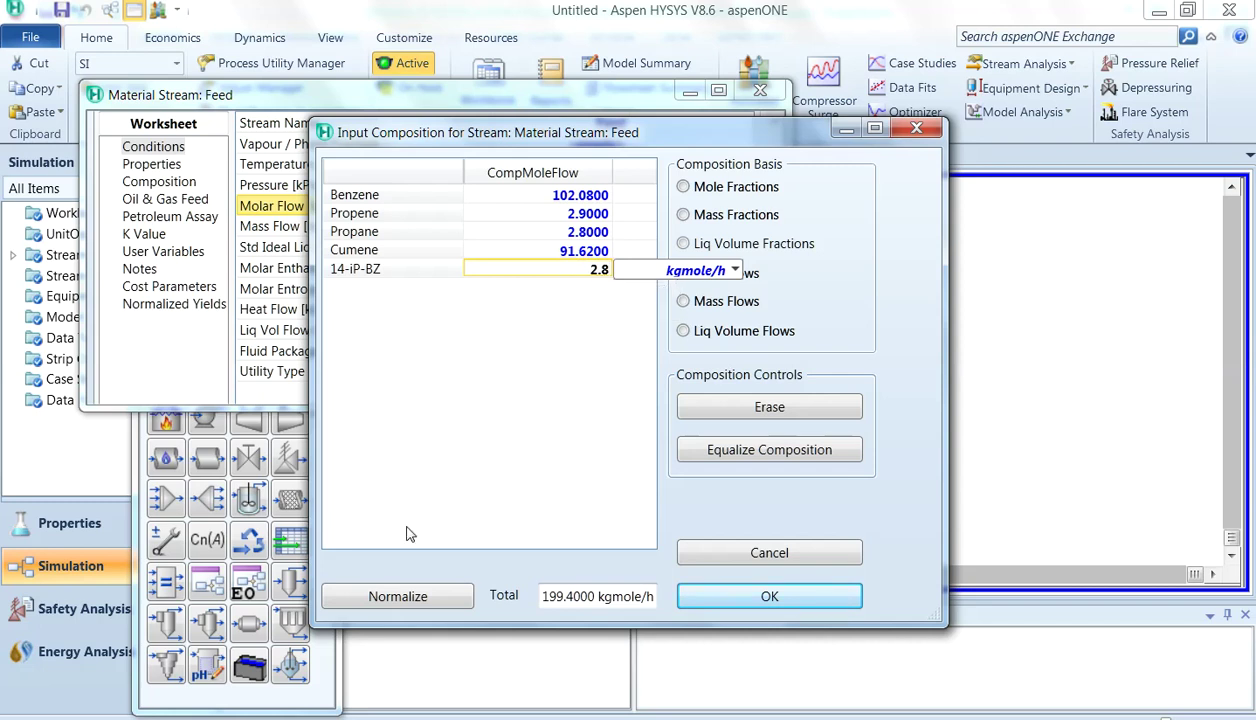
pyautogui.click(430, 596)
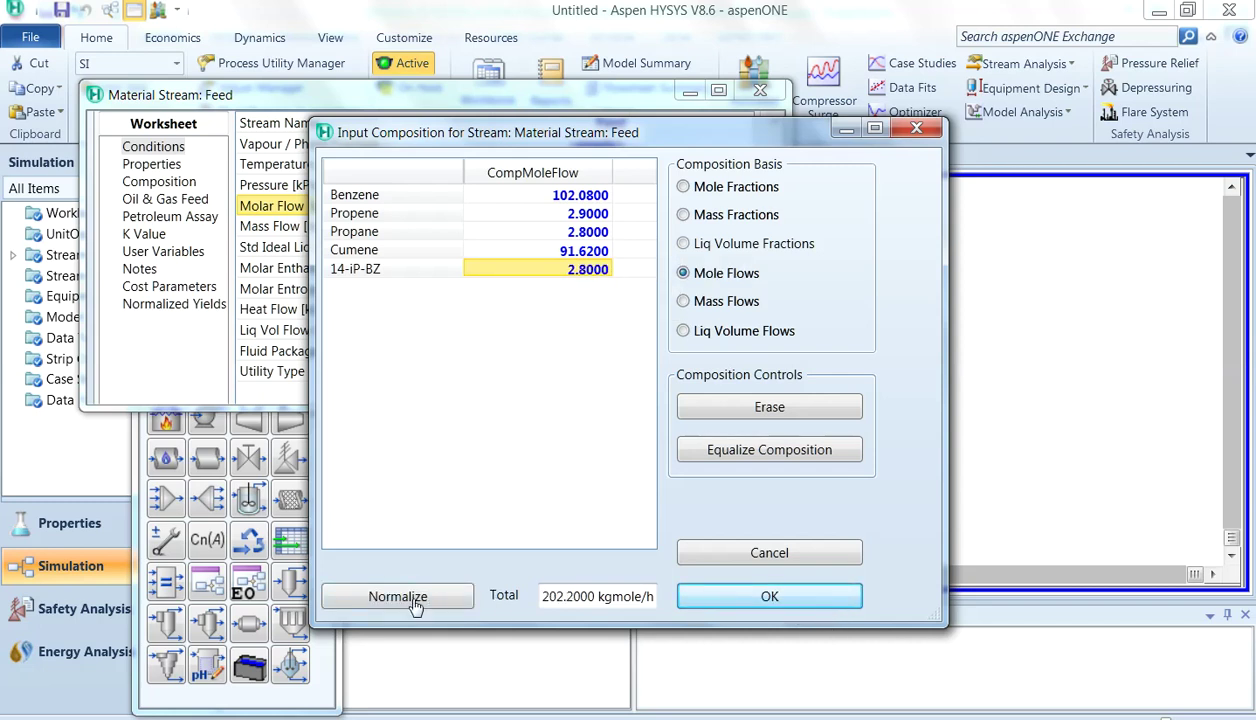
pyautogui.click(785, 598)
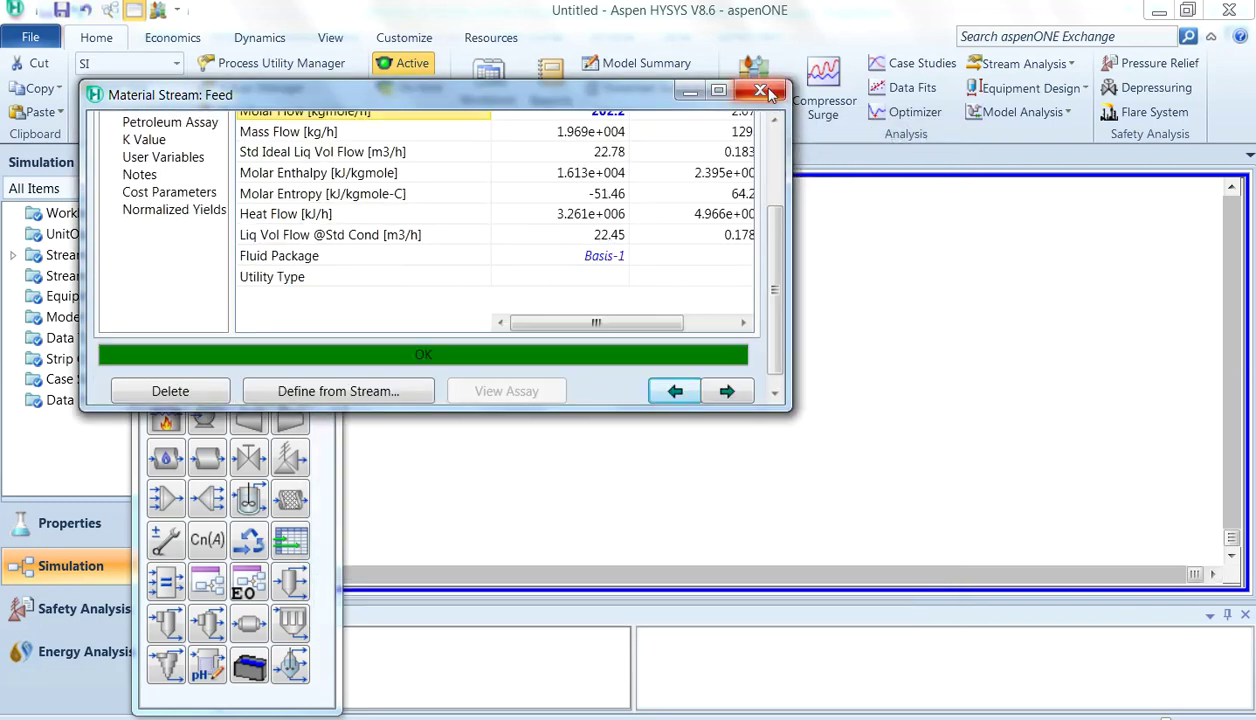
pyautogui.click(869, 350)
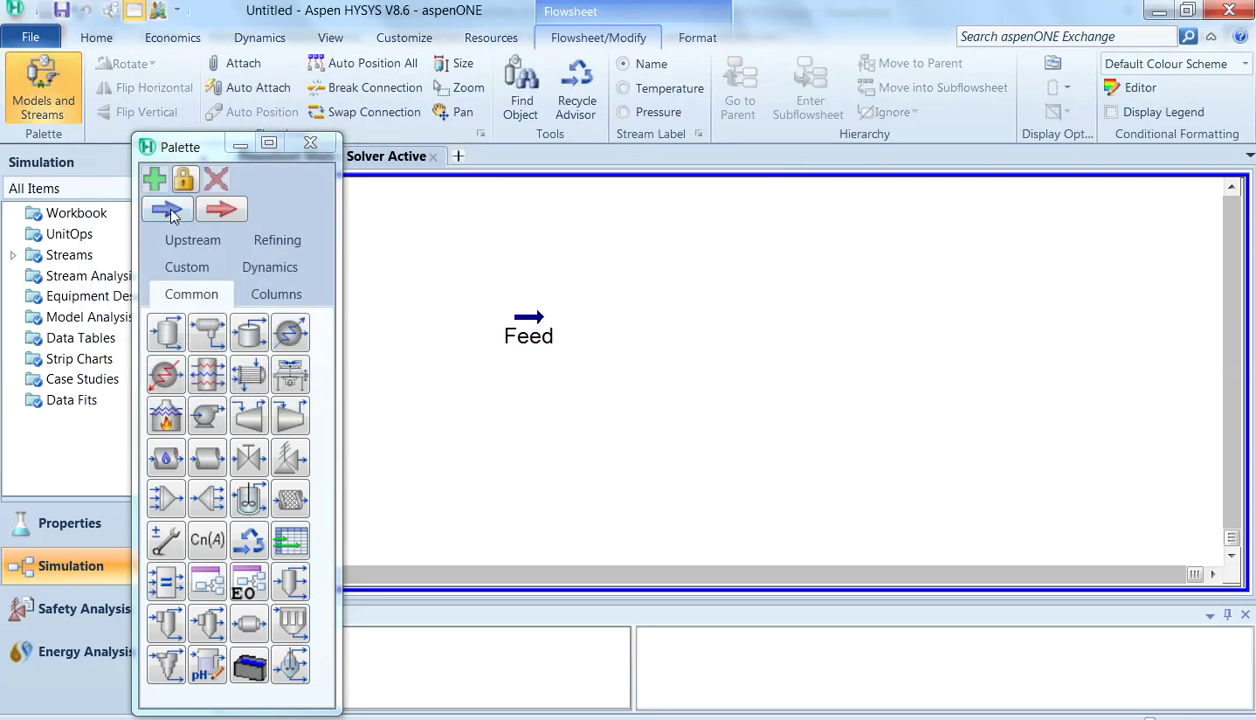
# - Place a new material stream named Distillate on the flowsheet
pyautogui.click(167, 209)
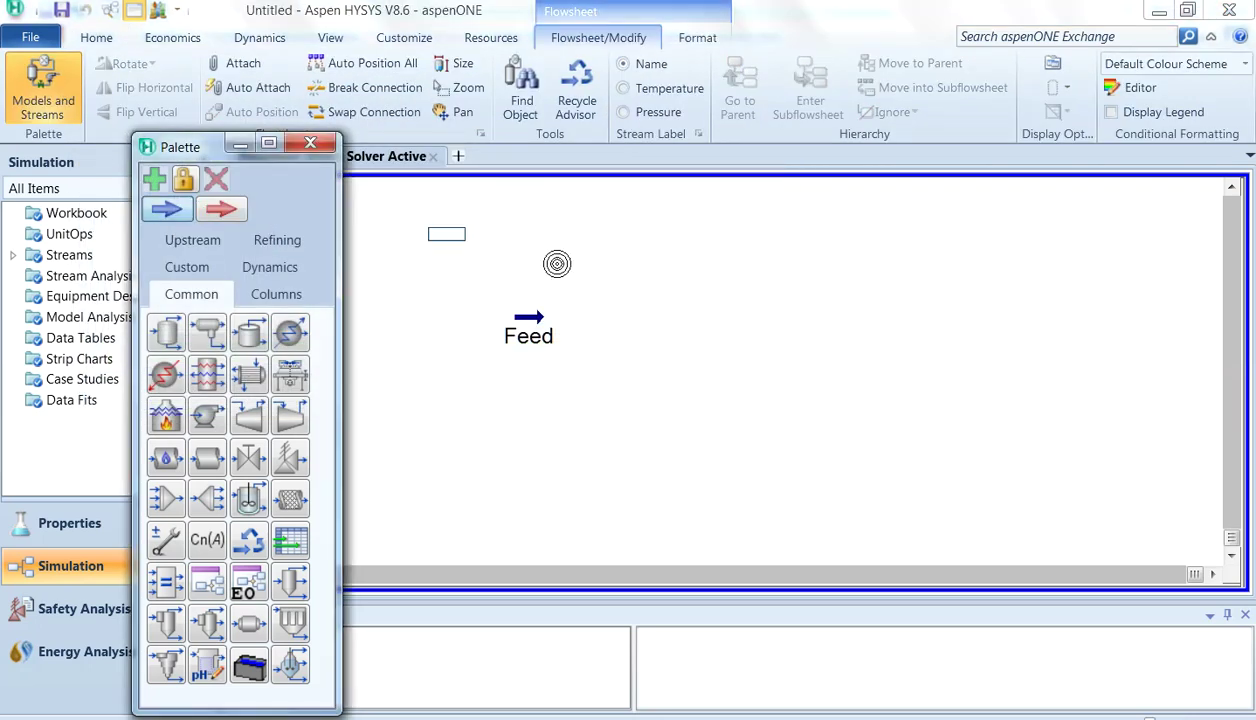
pyautogui.click(740, 262)
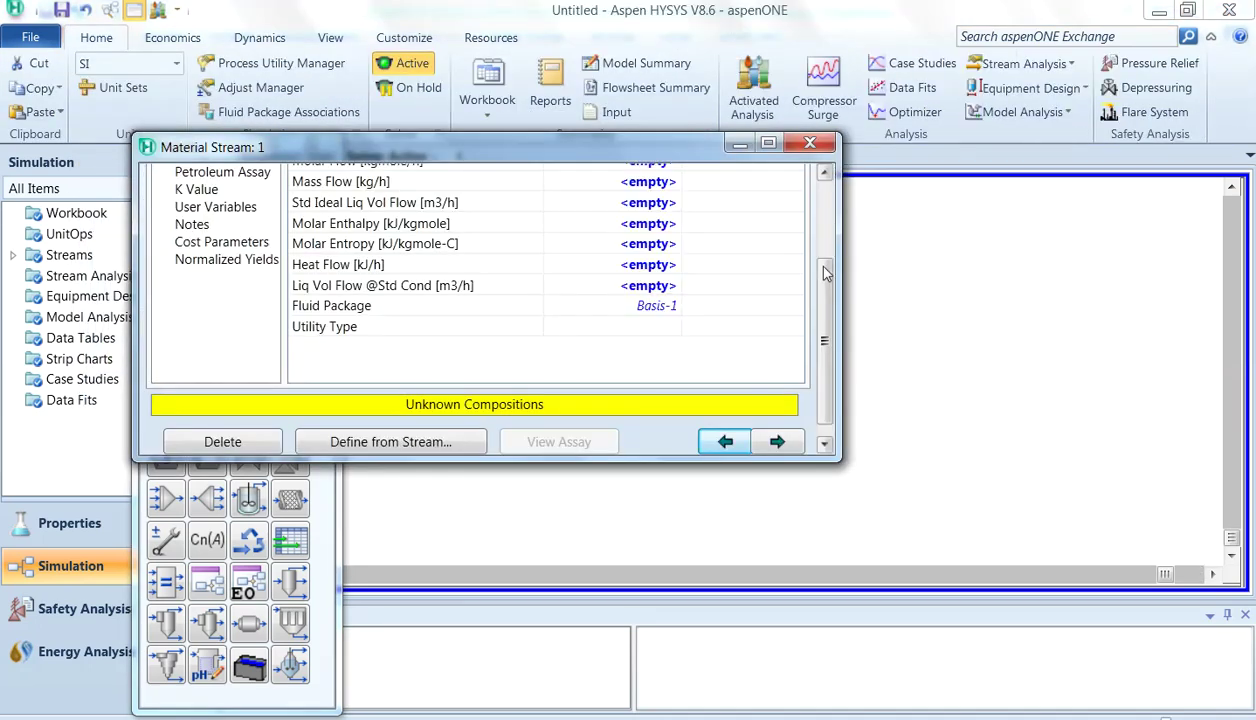
pyautogui.click(673, 210)
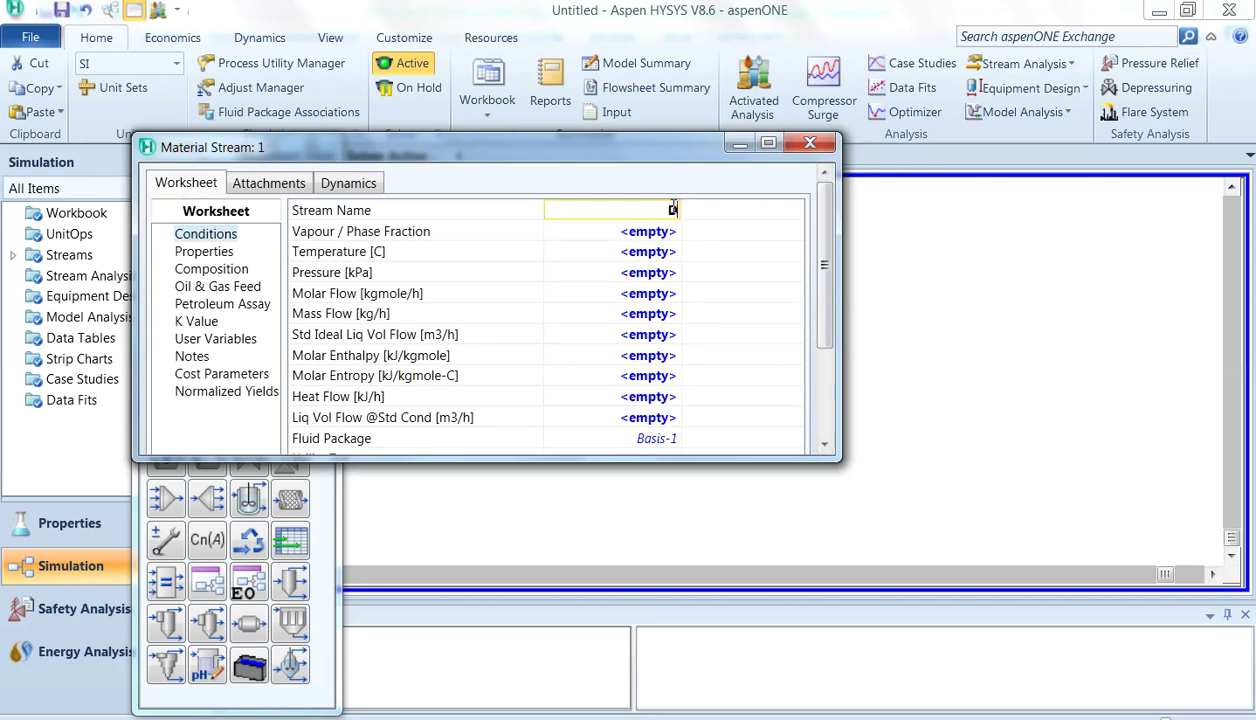
pyautogui.write('Distillate')
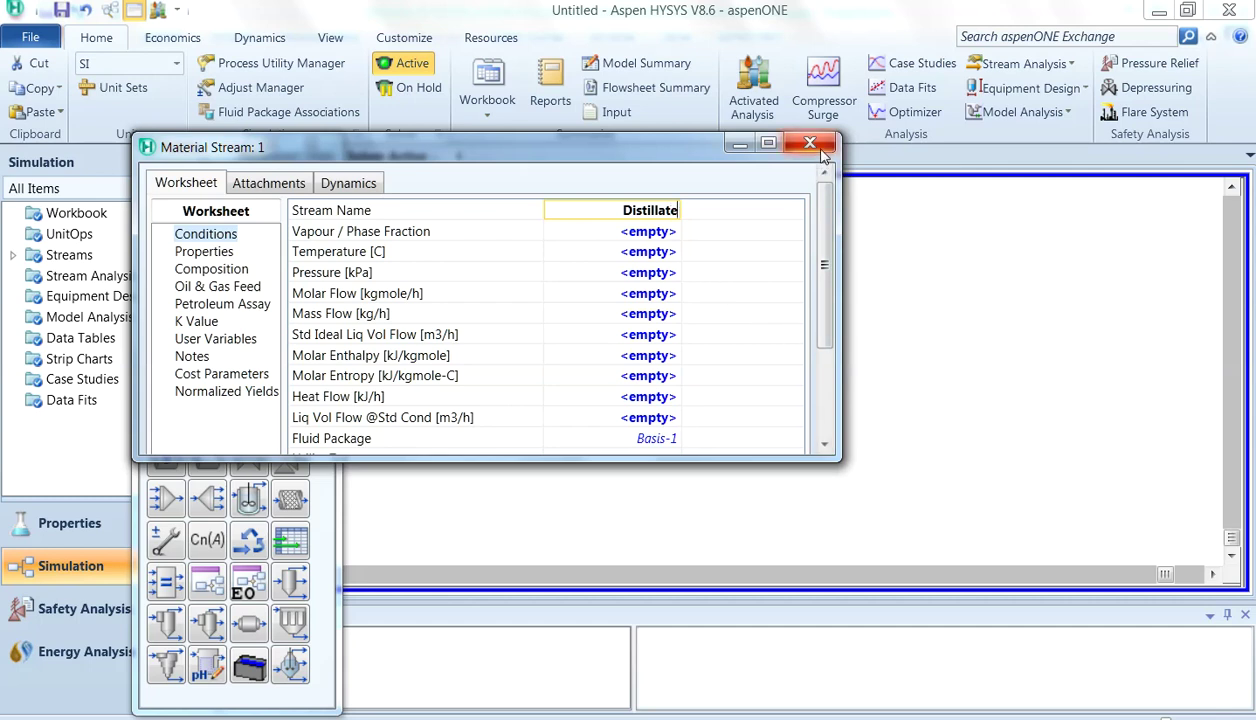
pyautogui.press('Return')
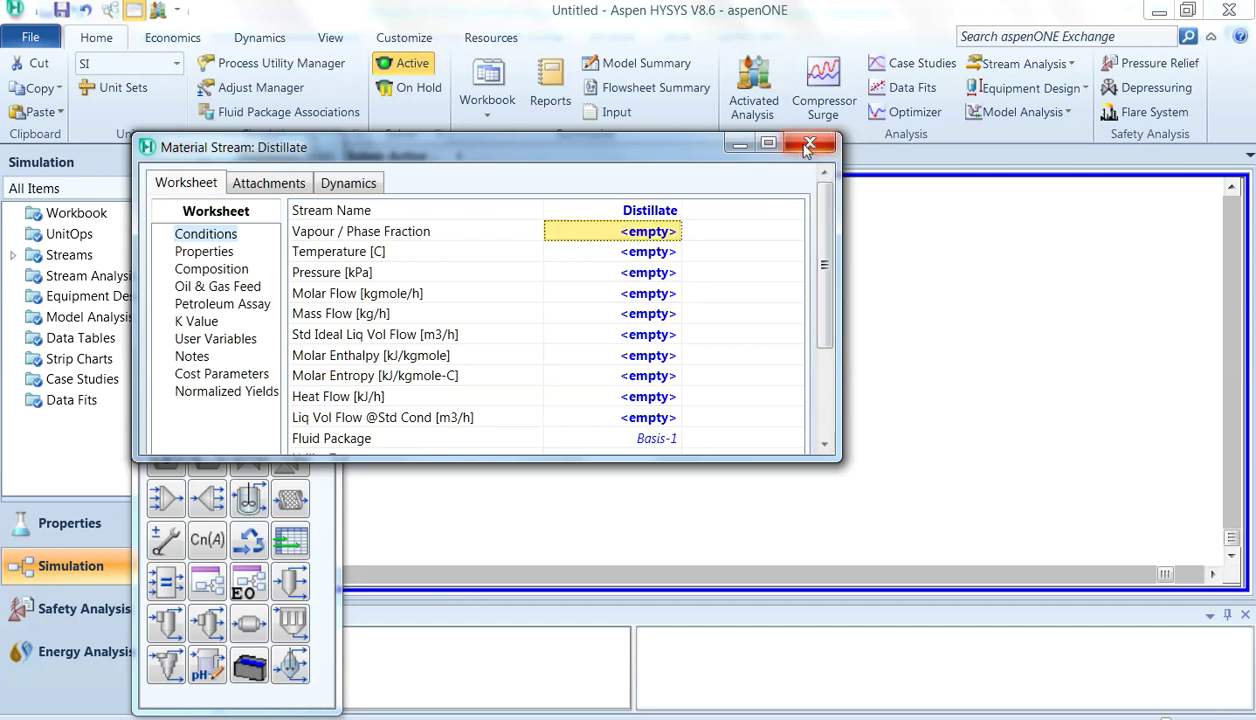
pyautogui.click(808, 146)
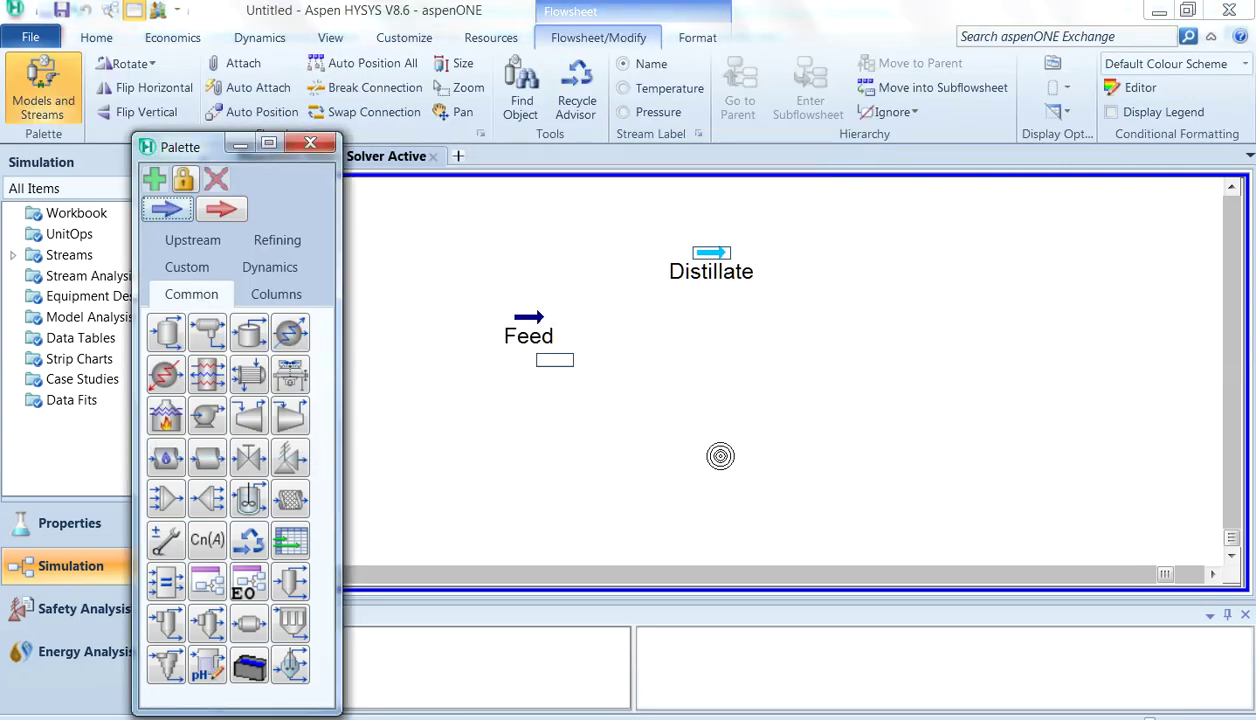
# - Place another material stream below it and rename it Bottom
pyautogui.click(718, 420)
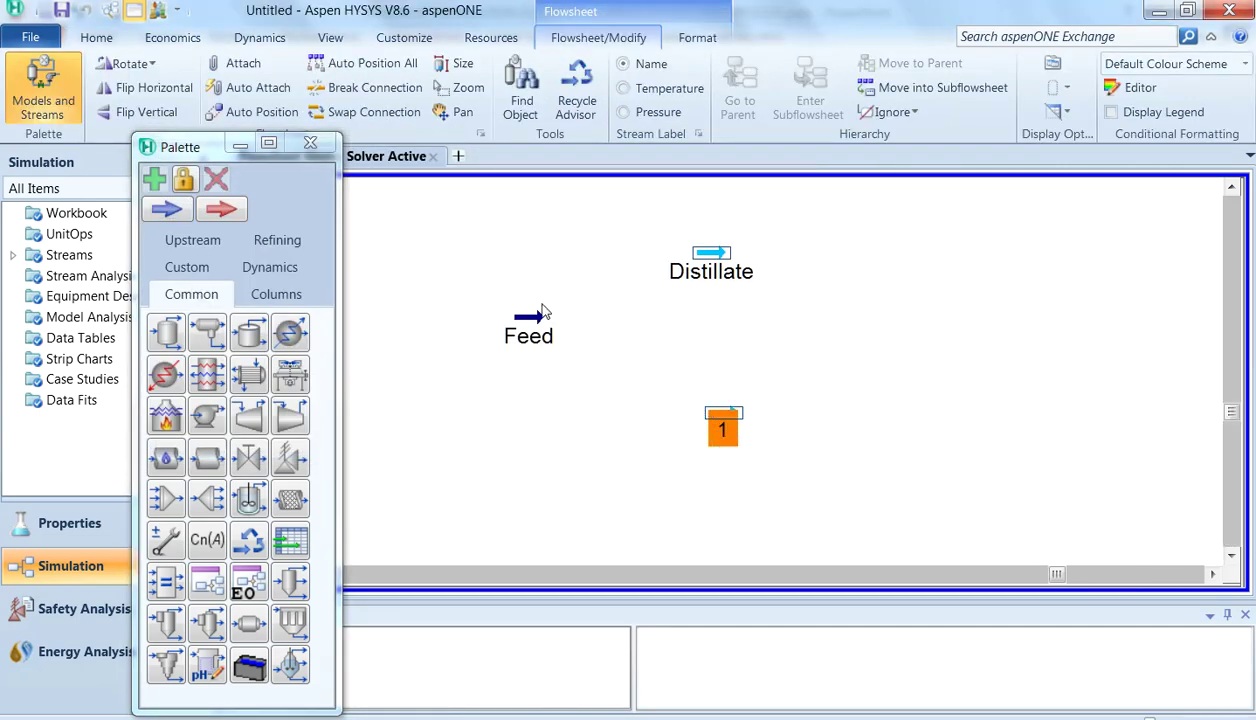
pyautogui.doubleClick(722, 425)
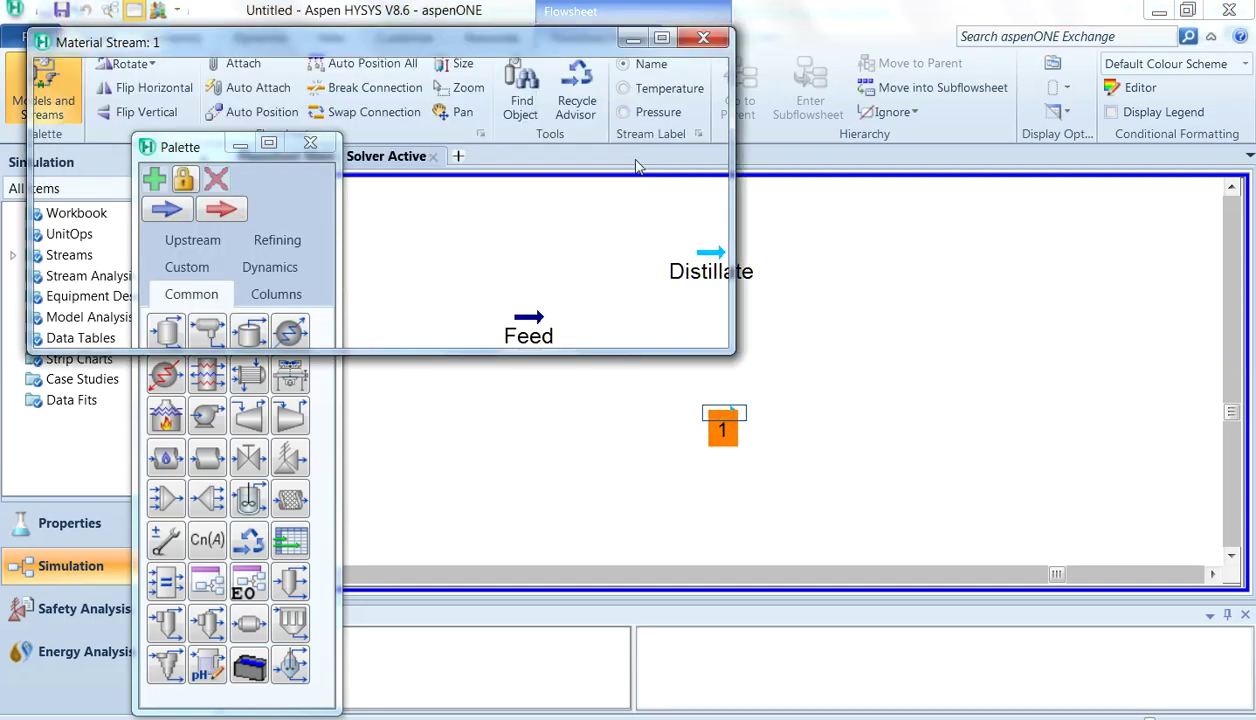
pyautogui.scroll(5, 700, 120)
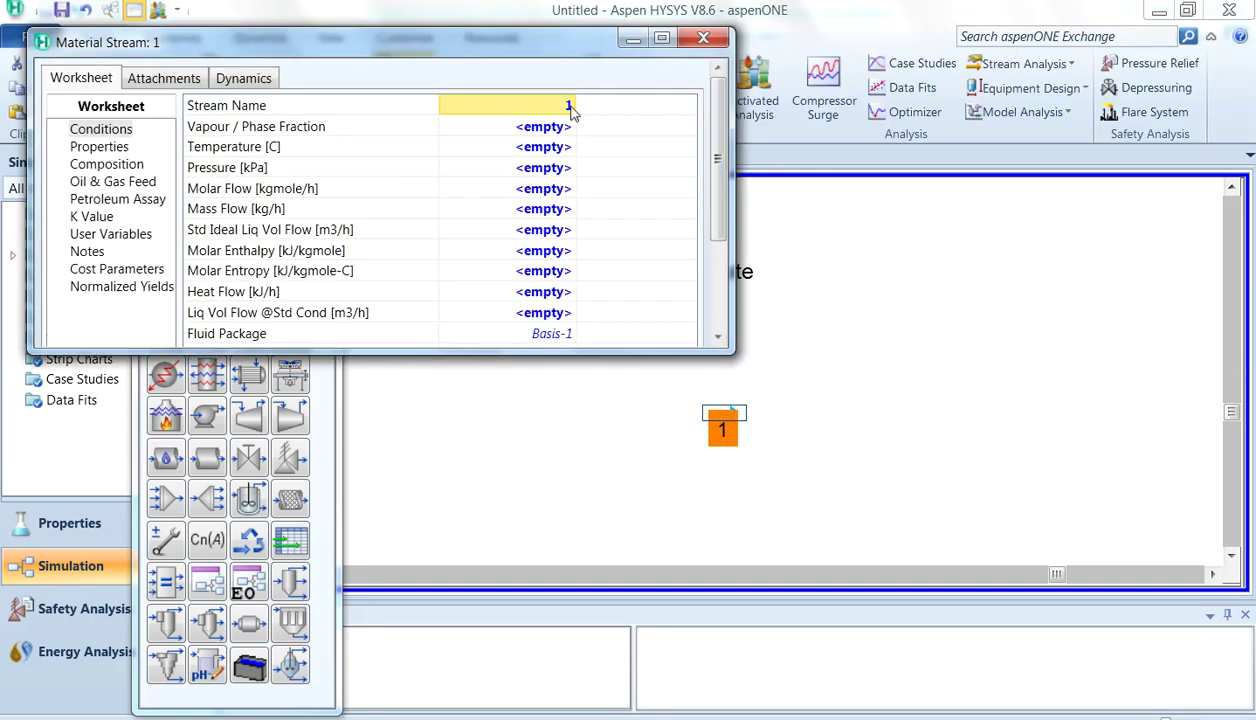
pyautogui.click(569, 106)
pyautogui.write('Bot')
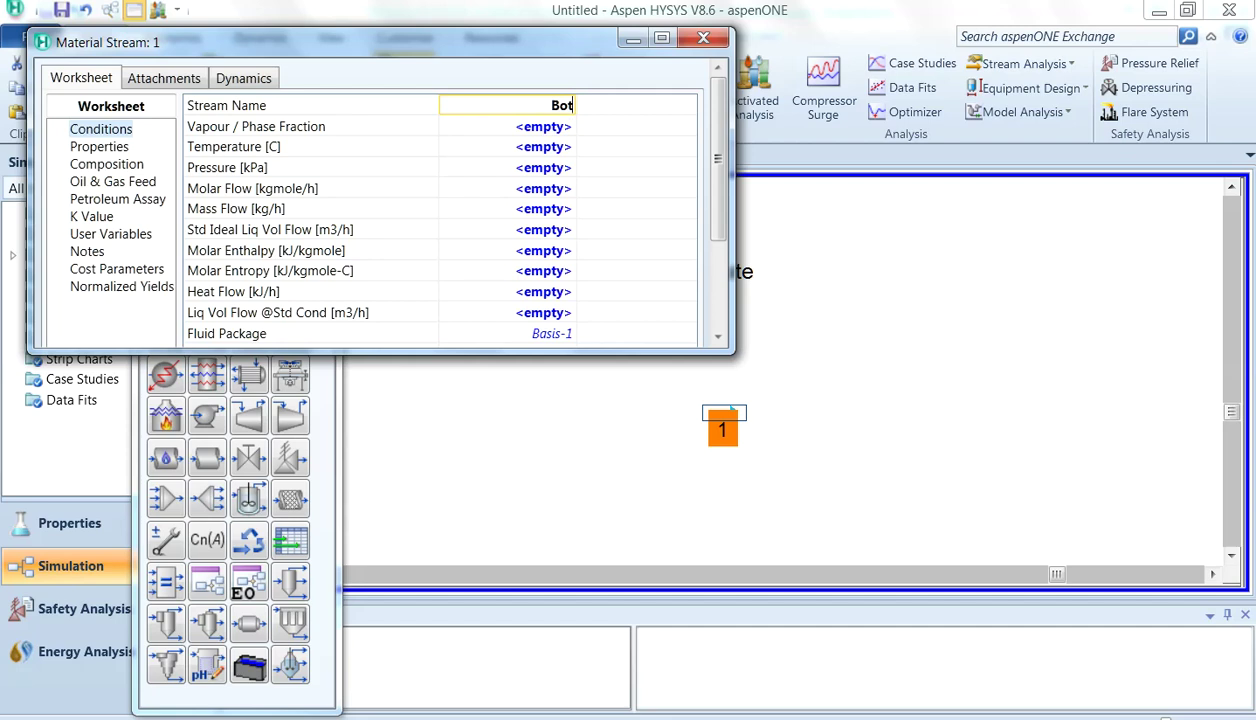
pyautogui.write('tom')
pyautogui.click(830, 290)
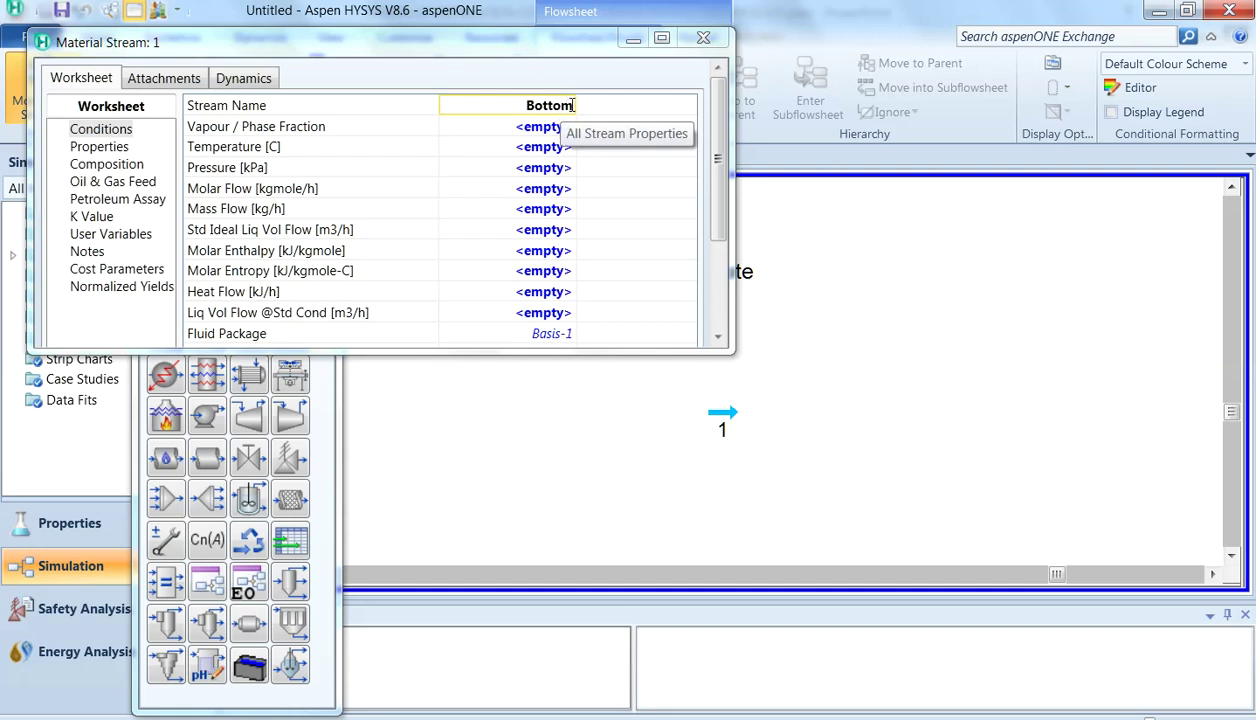
pyautogui.scroll(-3, 572, 112)
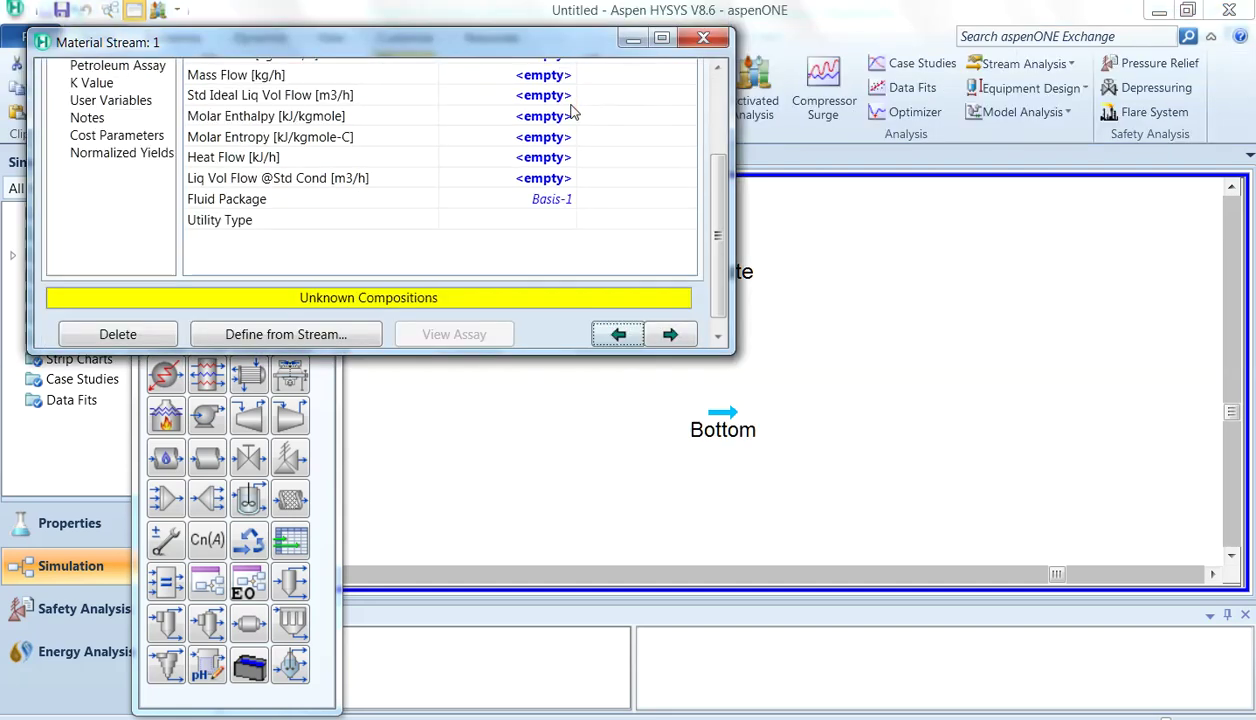
pyautogui.click(703, 38)
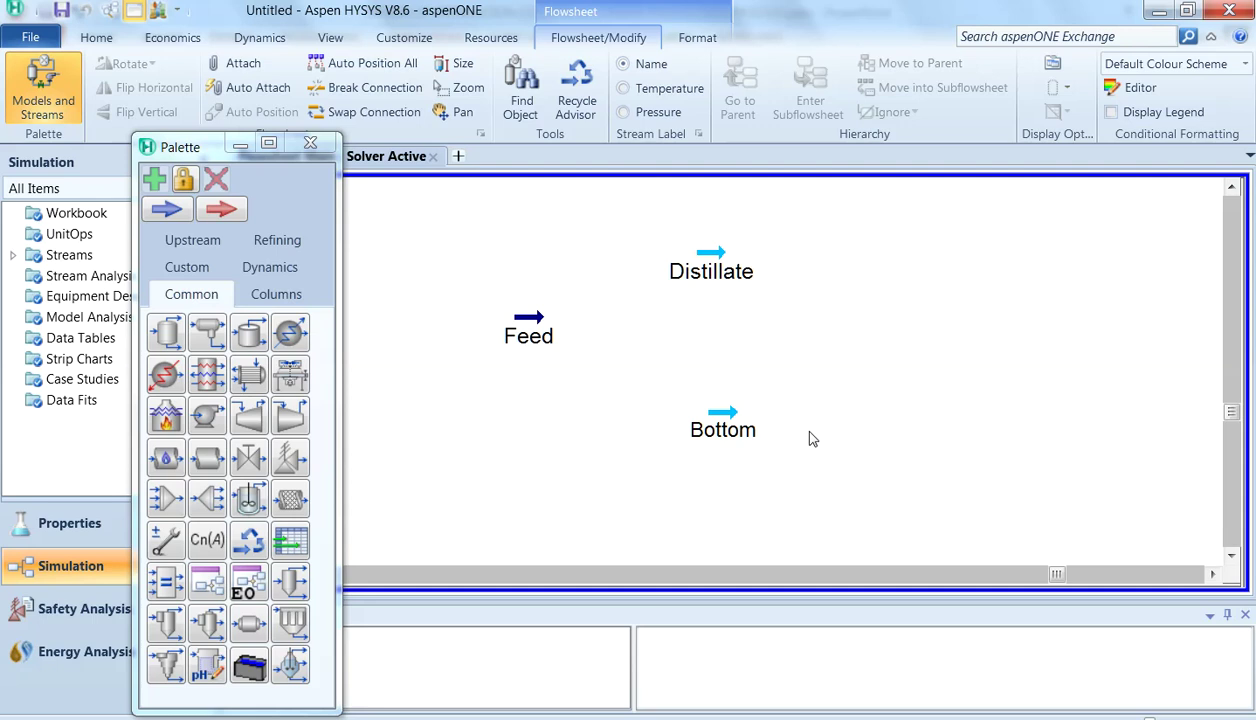
# - Show the Columns palette, move it to the top-left and pick the Distillation Column
pyautogui.moveTo(738, 435)
pyautogui.click(270, 294)
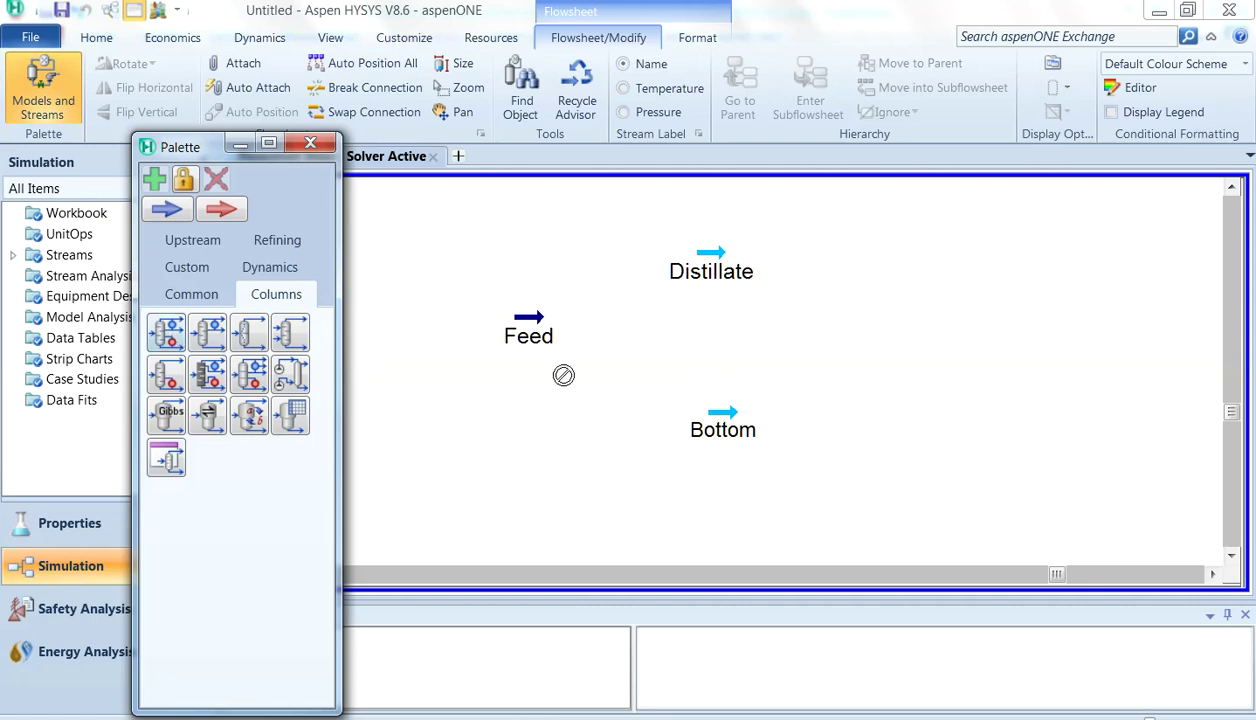
pyautogui.click(672, 370)
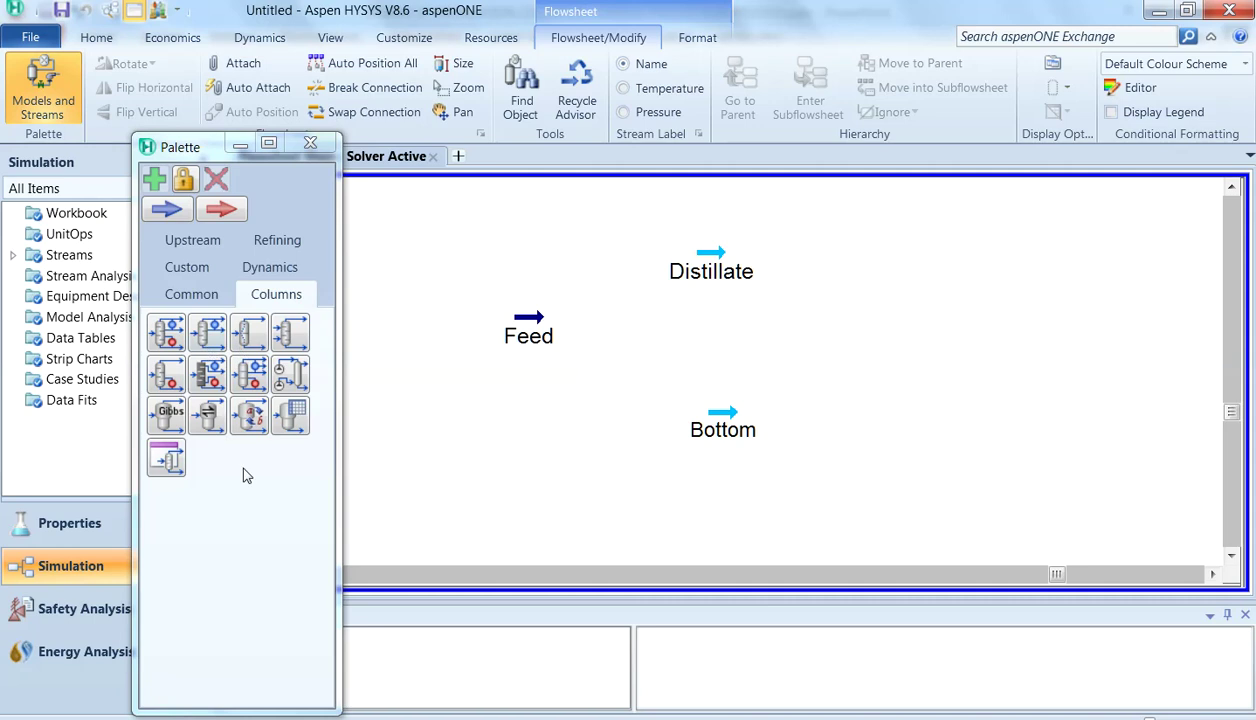
pyautogui.moveTo(210, 145); pyautogui.dragTo(75, 91)
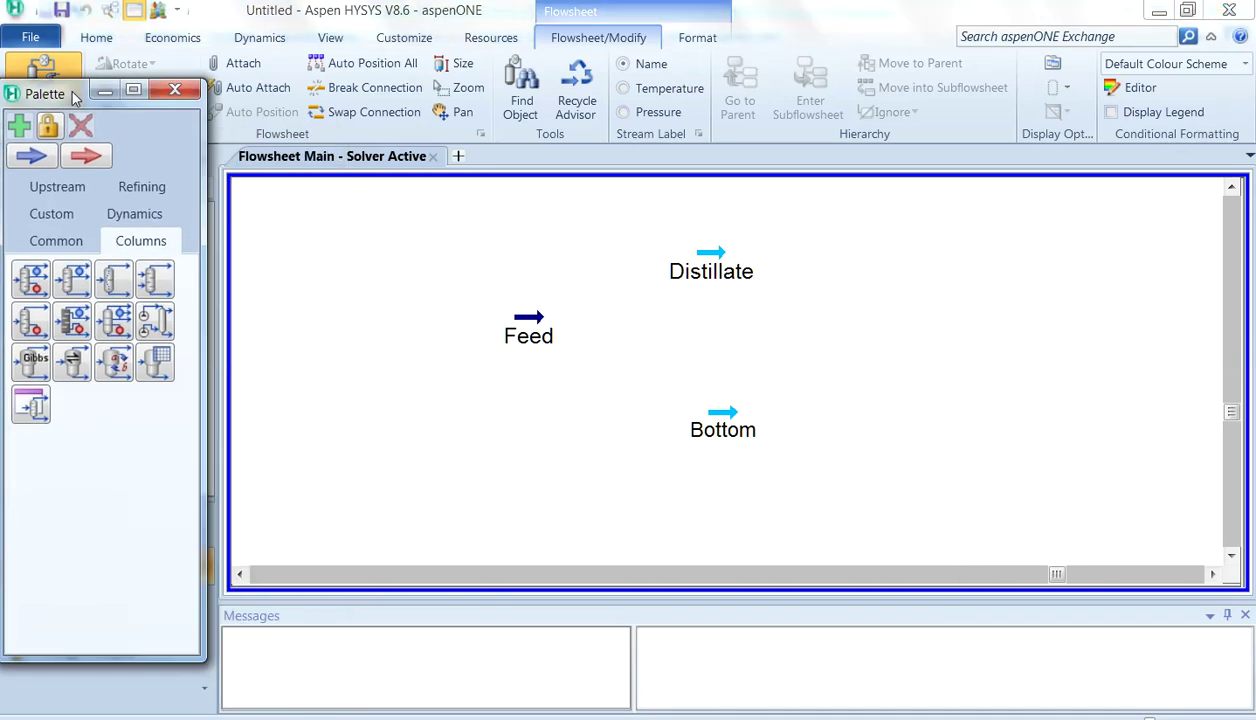
pyautogui.click(33, 280)
# - Place the column, name it 'Distillation Column -1' and connect Feed as its inlet
pyautogui.click(648, 385)
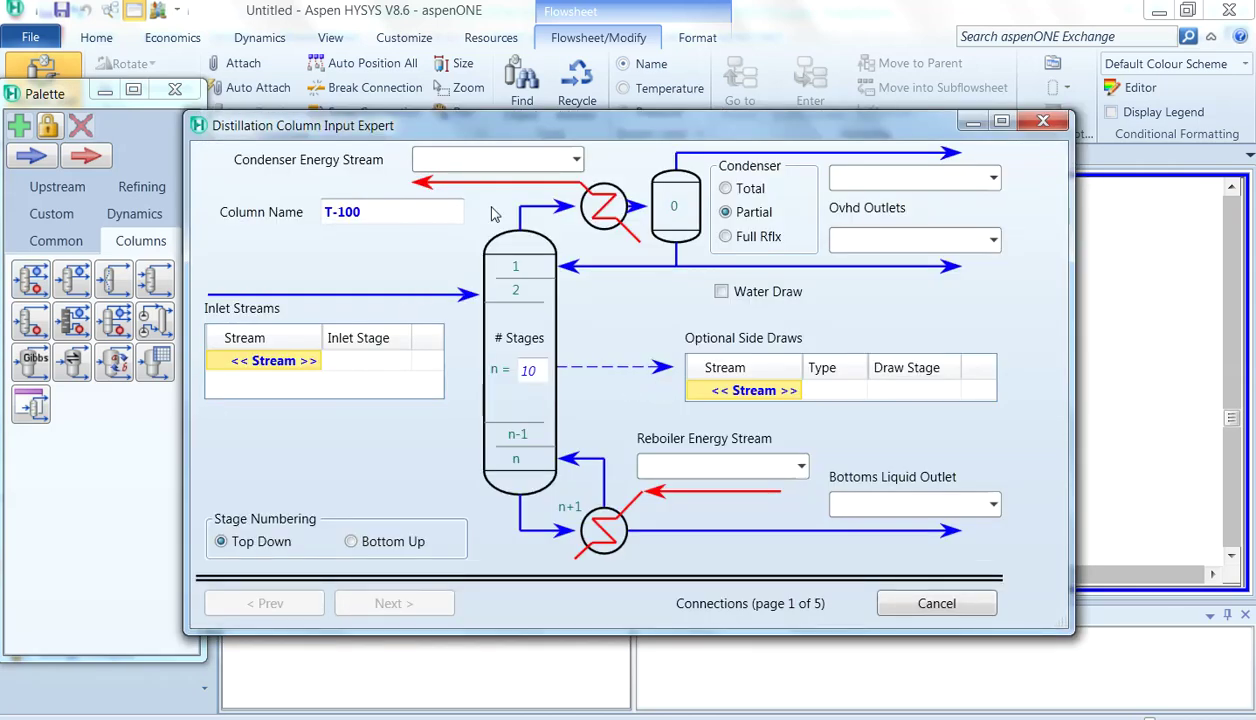
pyautogui.click(388, 214)
pyautogui.write('Di')
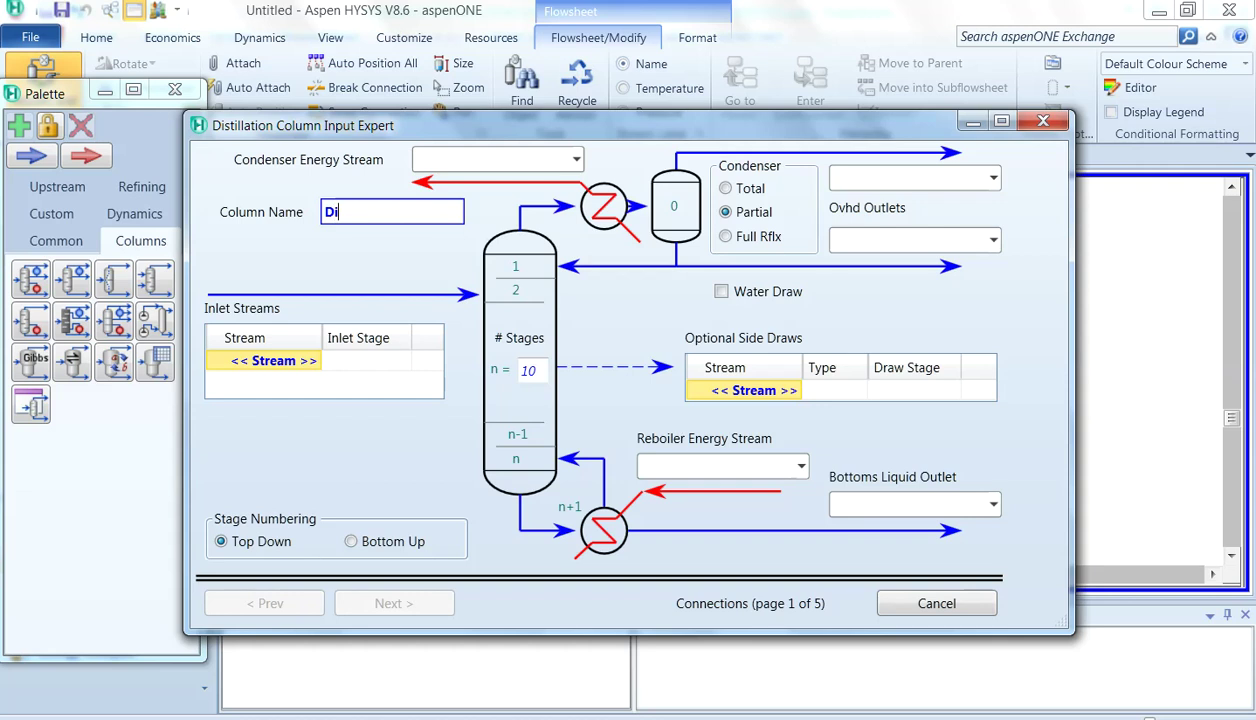
pyautogui.write('stillation Colum')
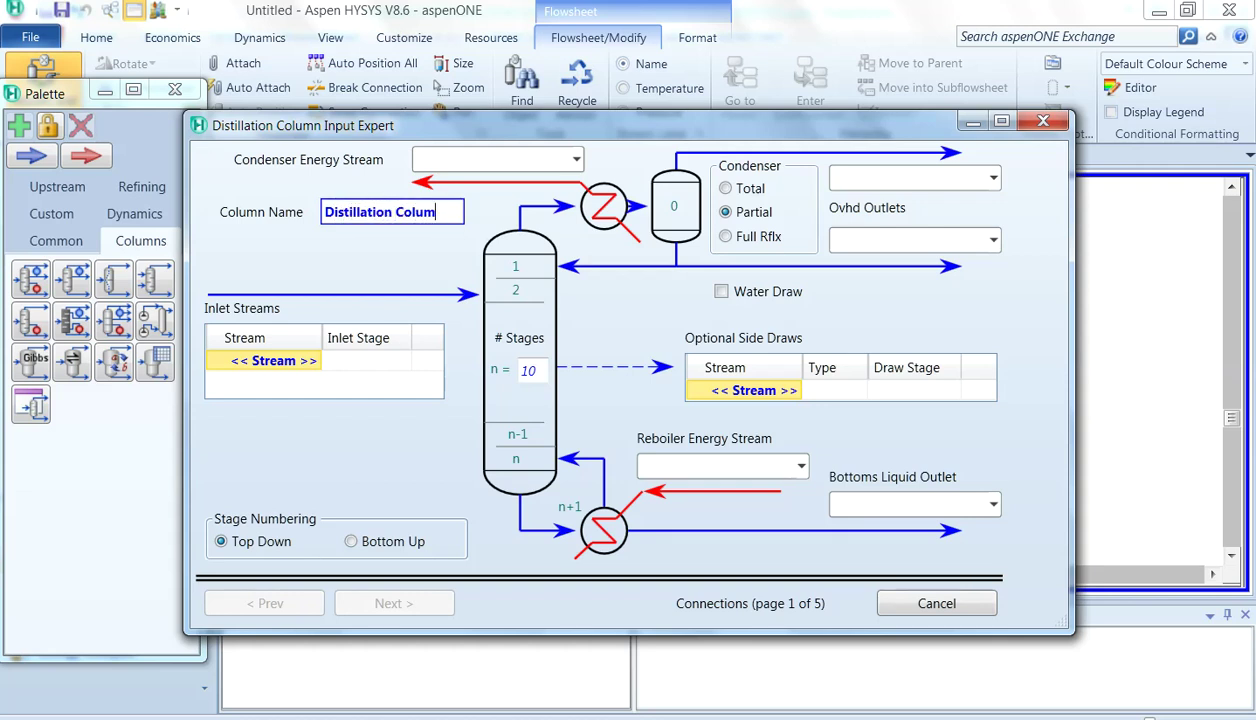
pyautogui.write('n -1')
pyautogui.click(272, 361)
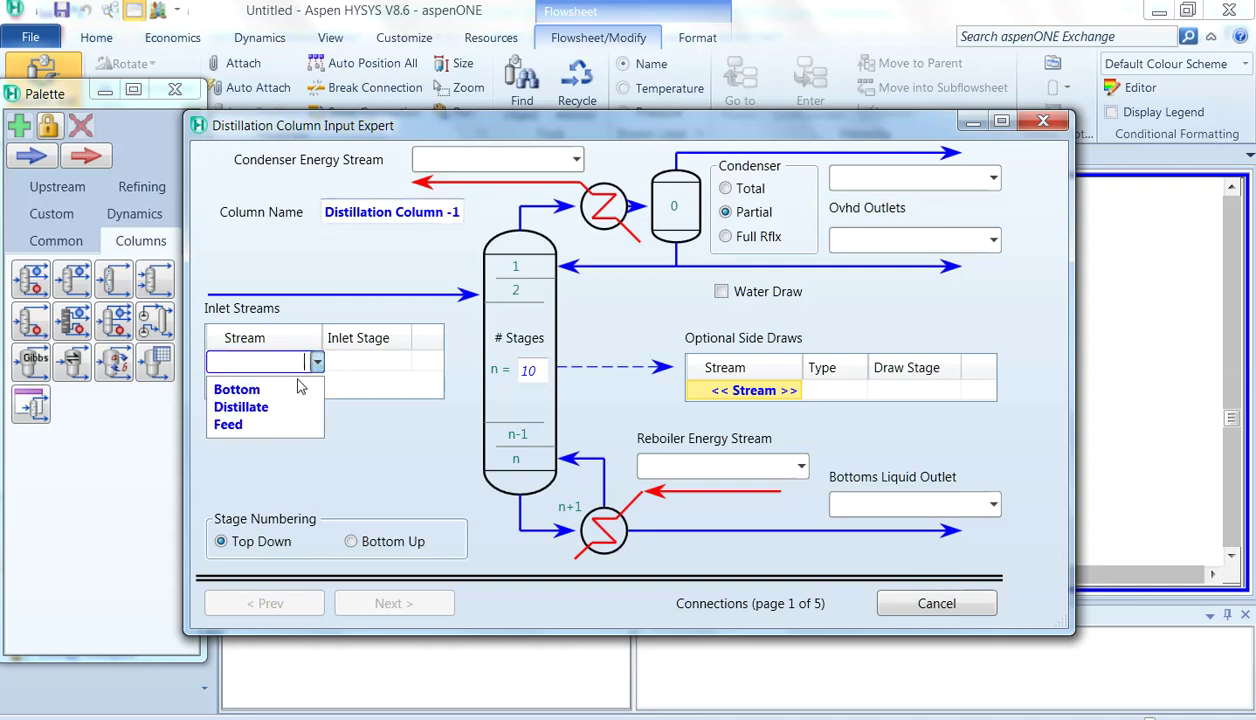
pyautogui.click(276, 425)
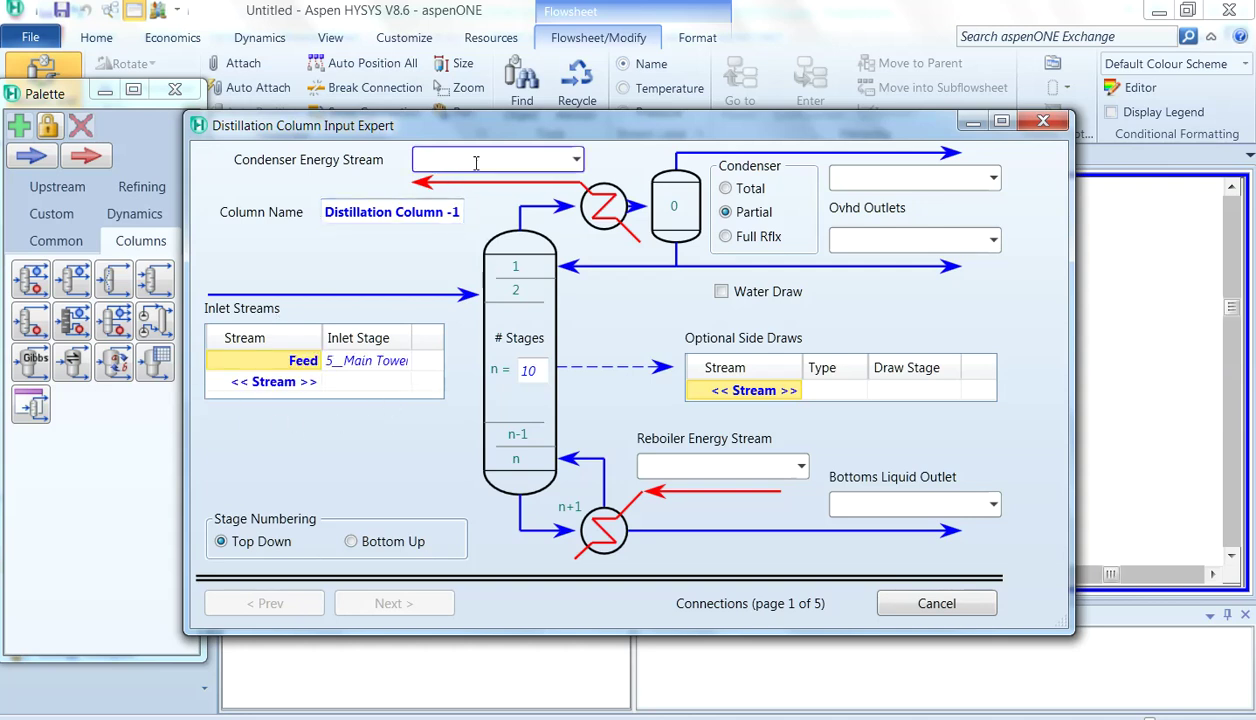
# - Use a total condenser with Distillate as overhead and Bottom as bottoms product
pyautogui.click(729, 191)
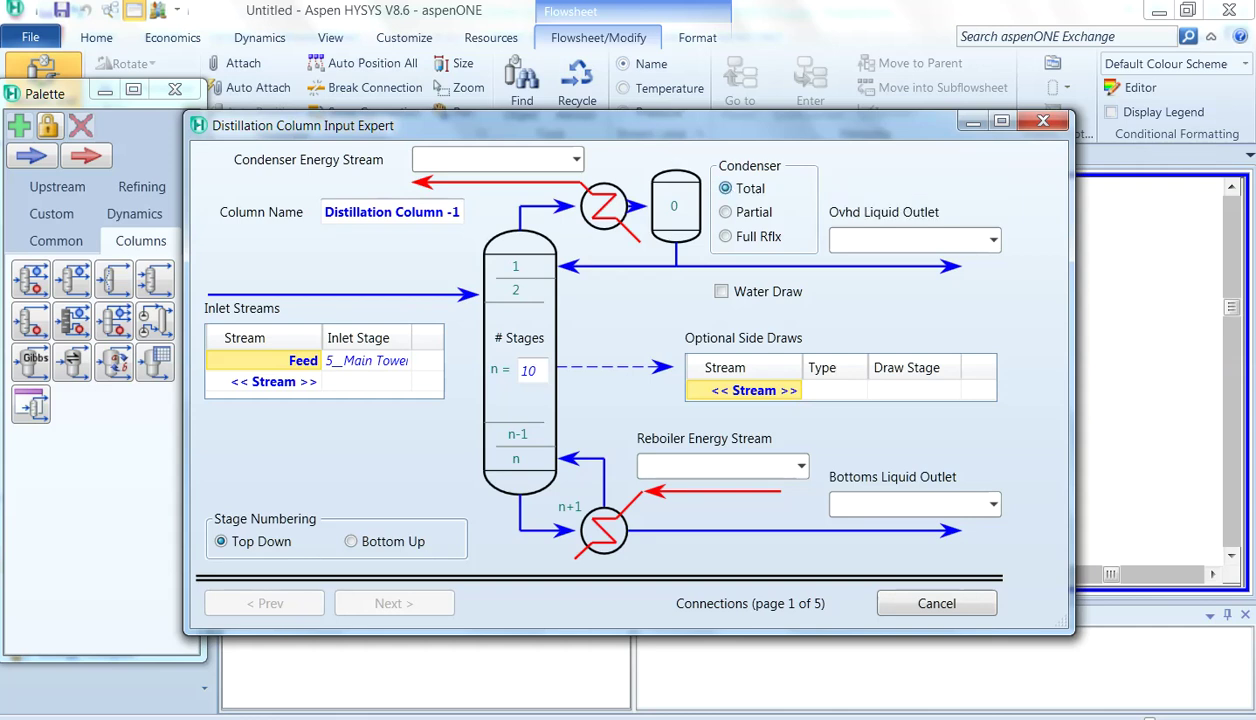
pyautogui.click(994, 241)
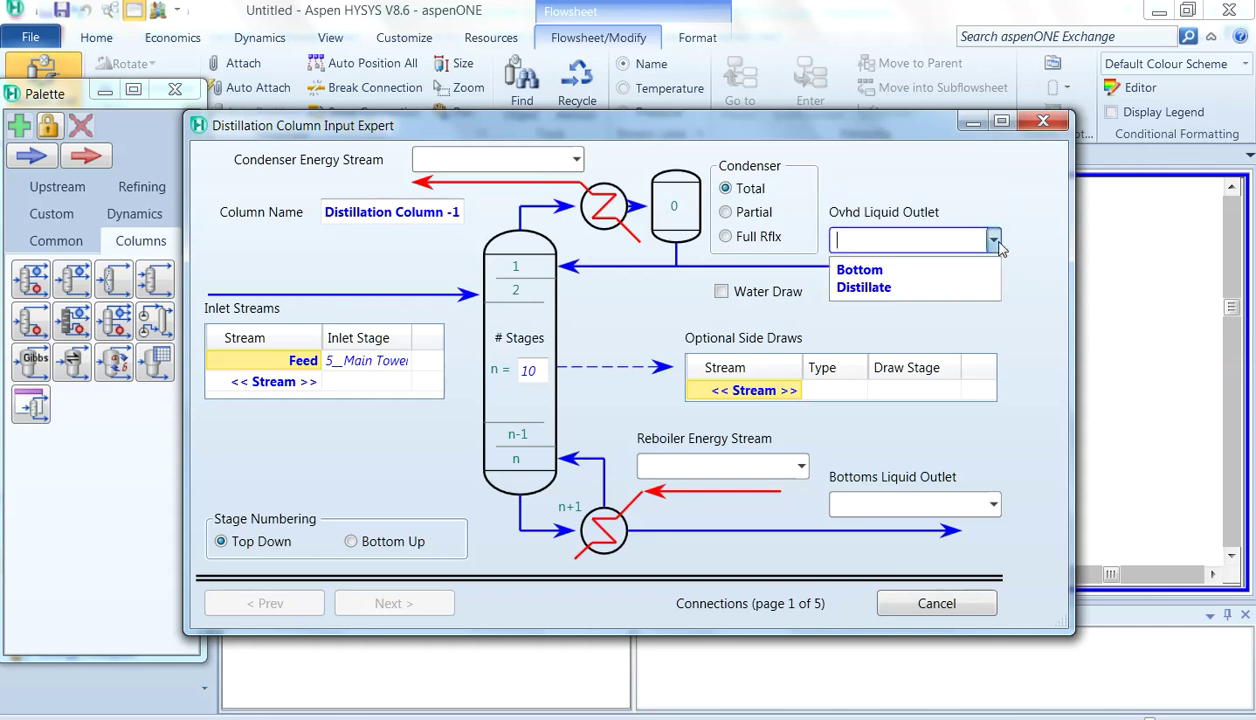
pyautogui.click(918, 288)
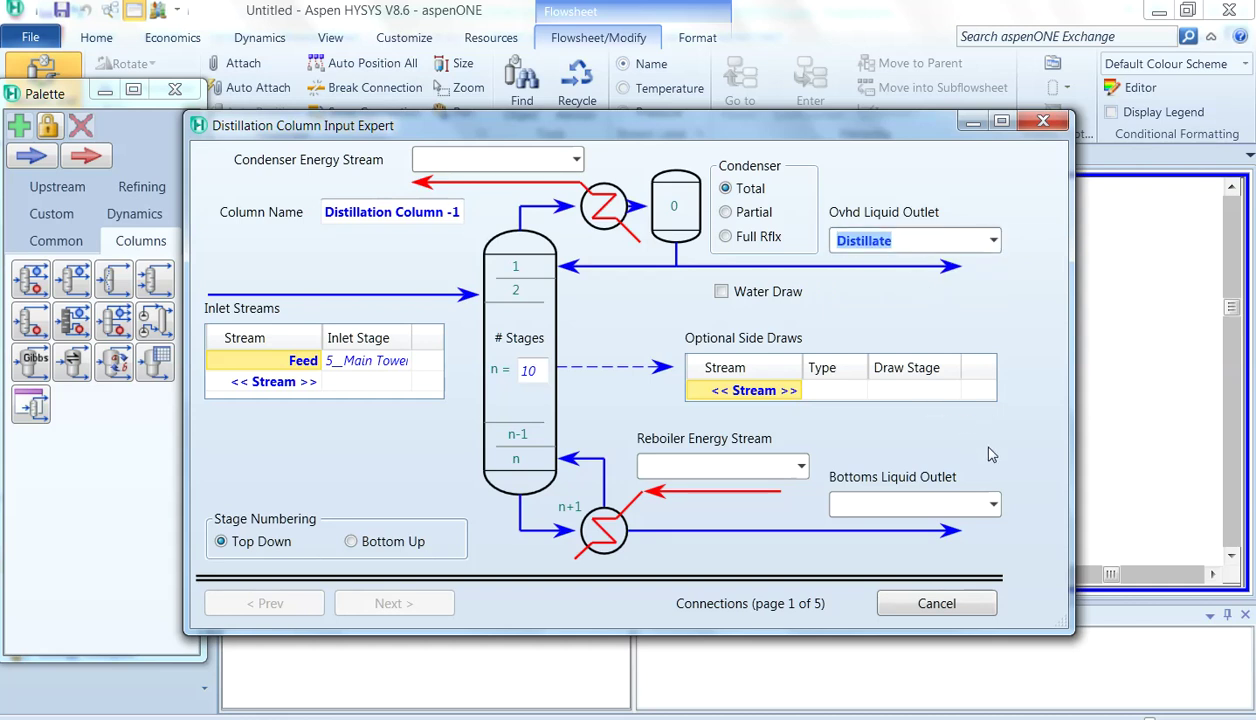
pyautogui.click(990, 503)
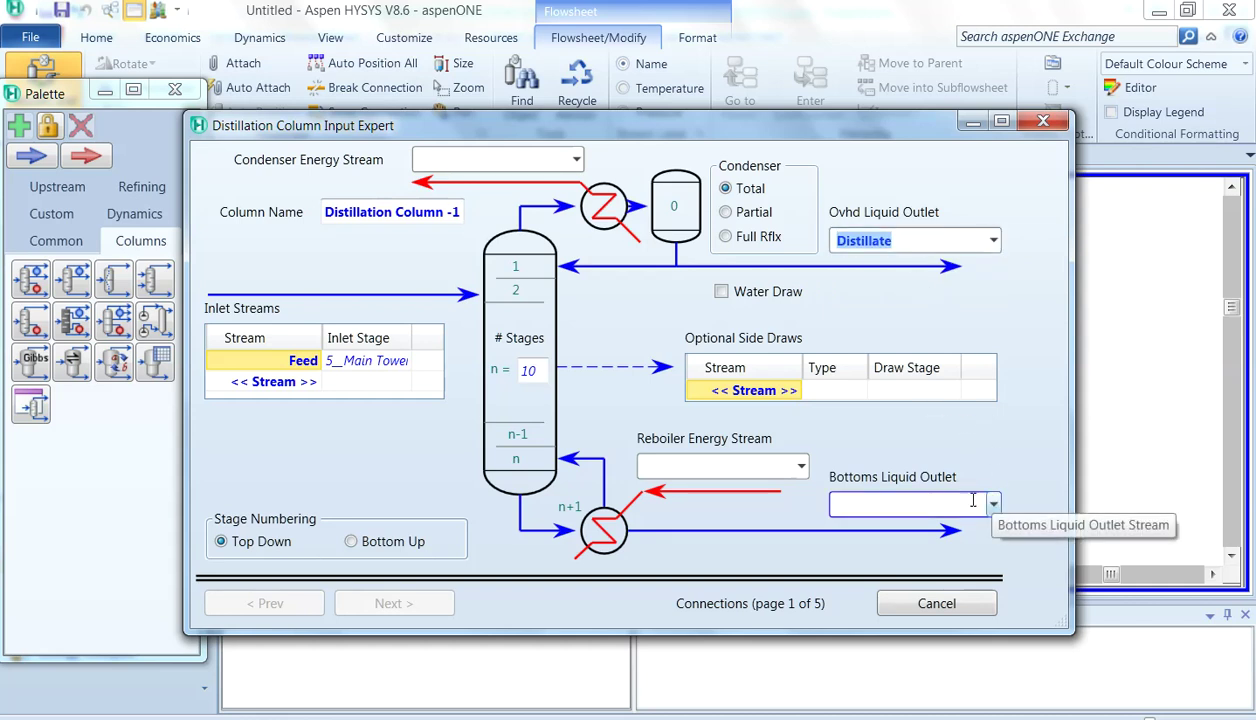
pyautogui.click(983, 502)
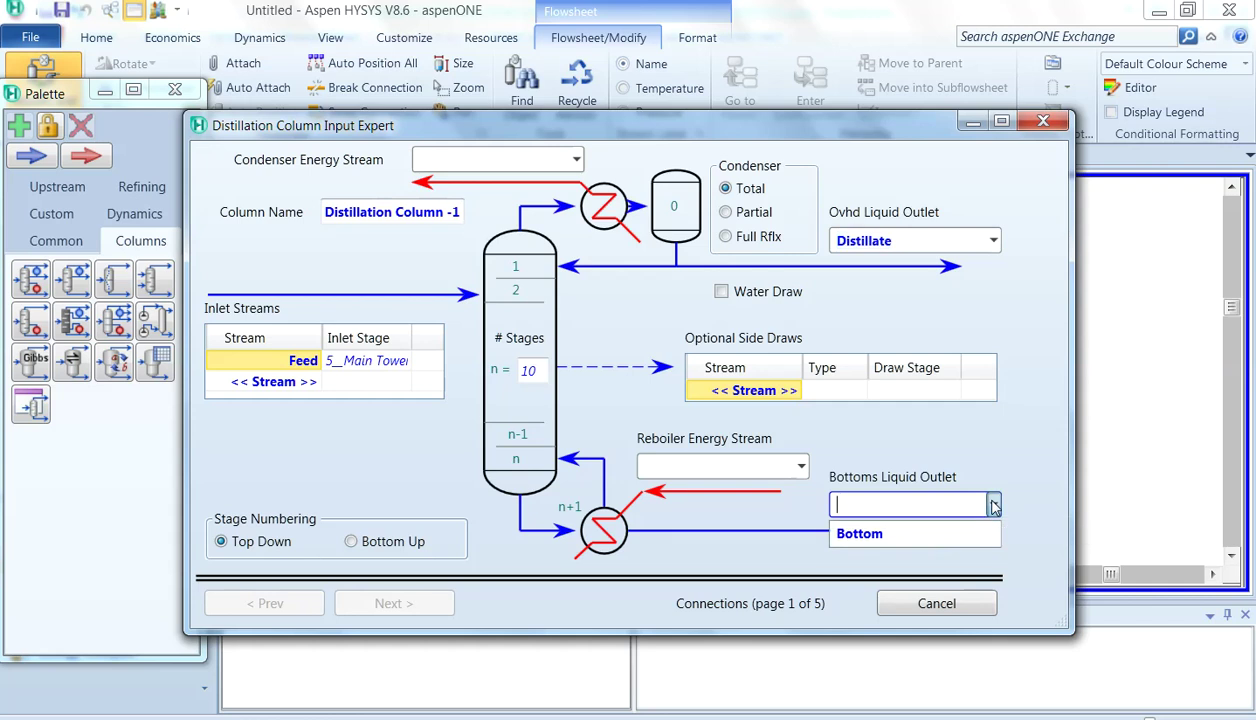
pyautogui.click(905, 529)
# - Name the condenser and reboiler energy streams Qc and Qr and continue
pyautogui.click(450, 158)
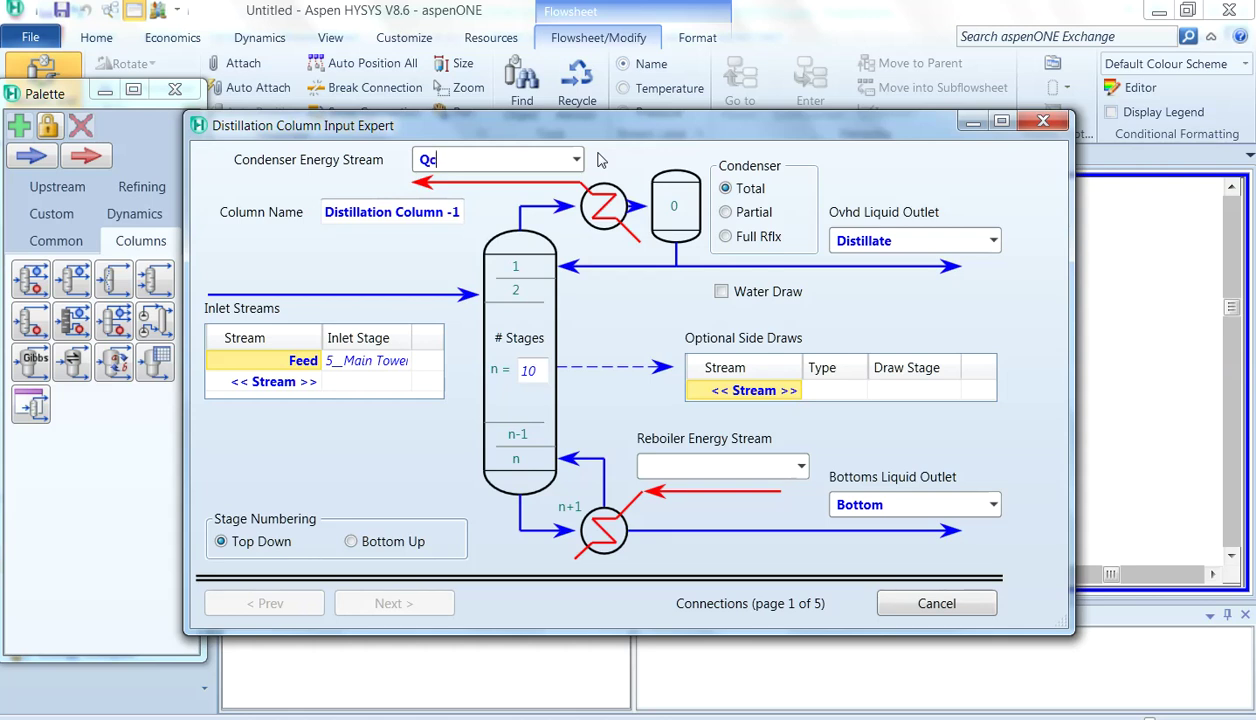
pyautogui.write('Qc')
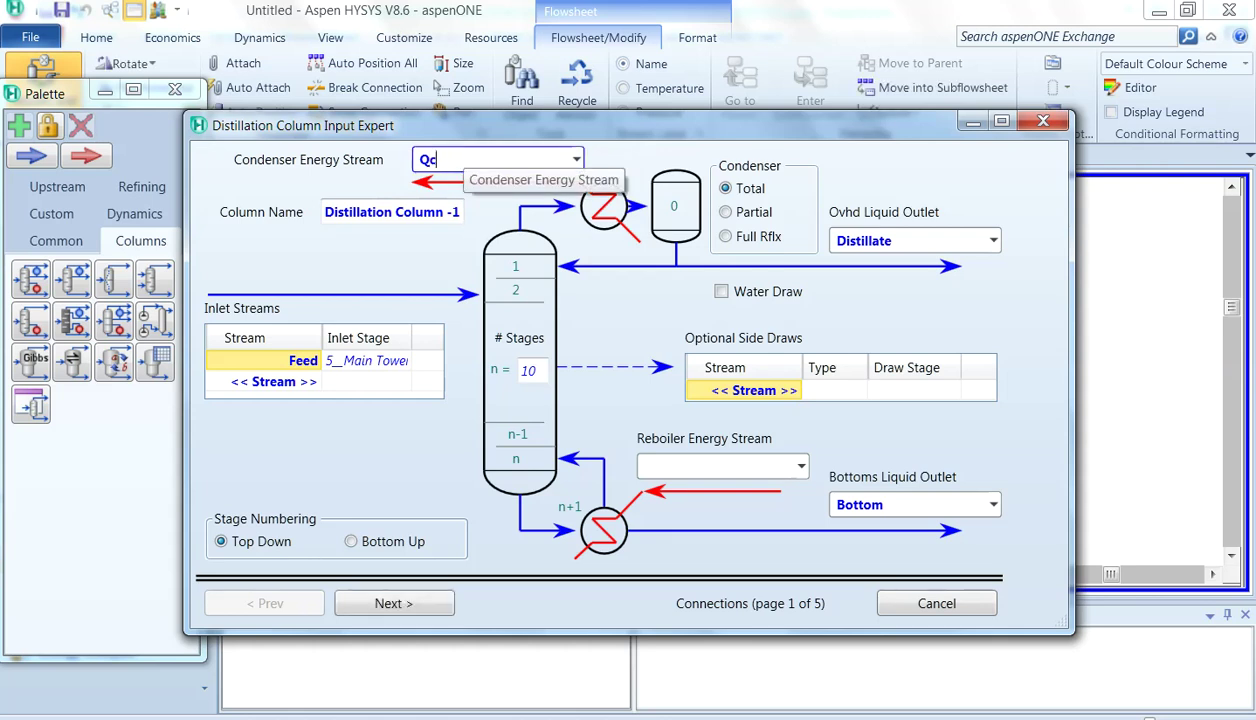
pyautogui.click(652, 462)
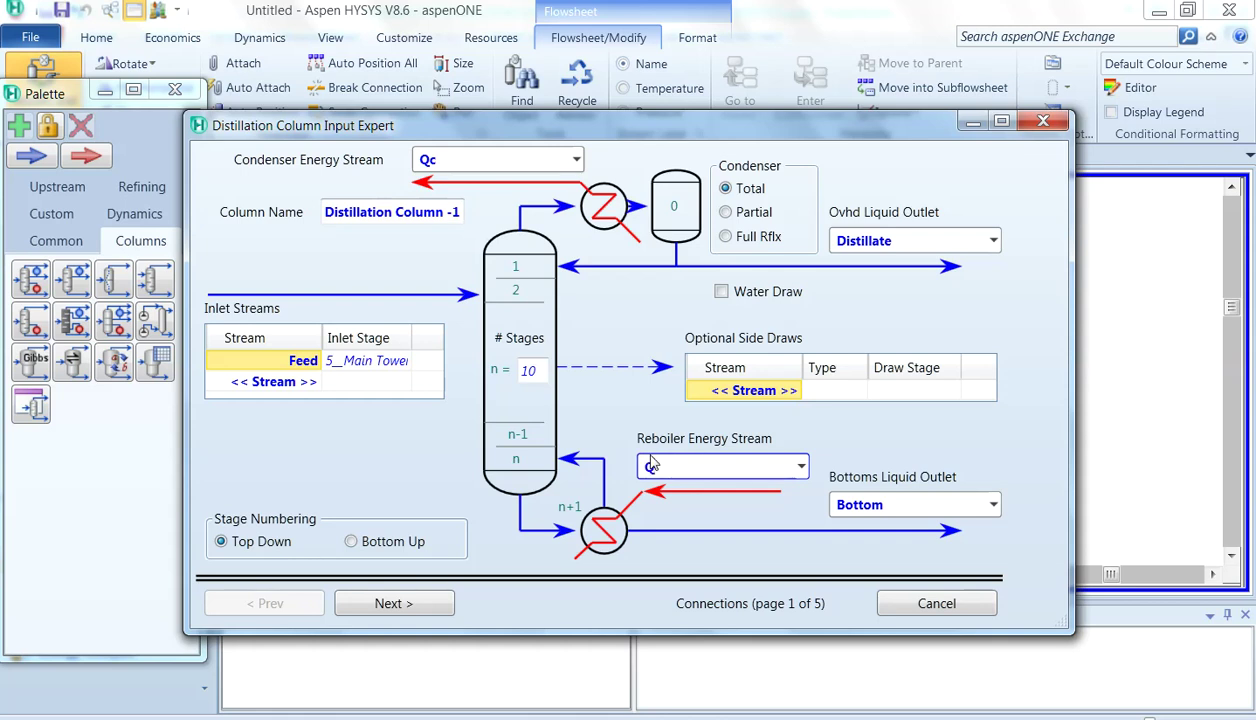
pyautogui.write('Qr')
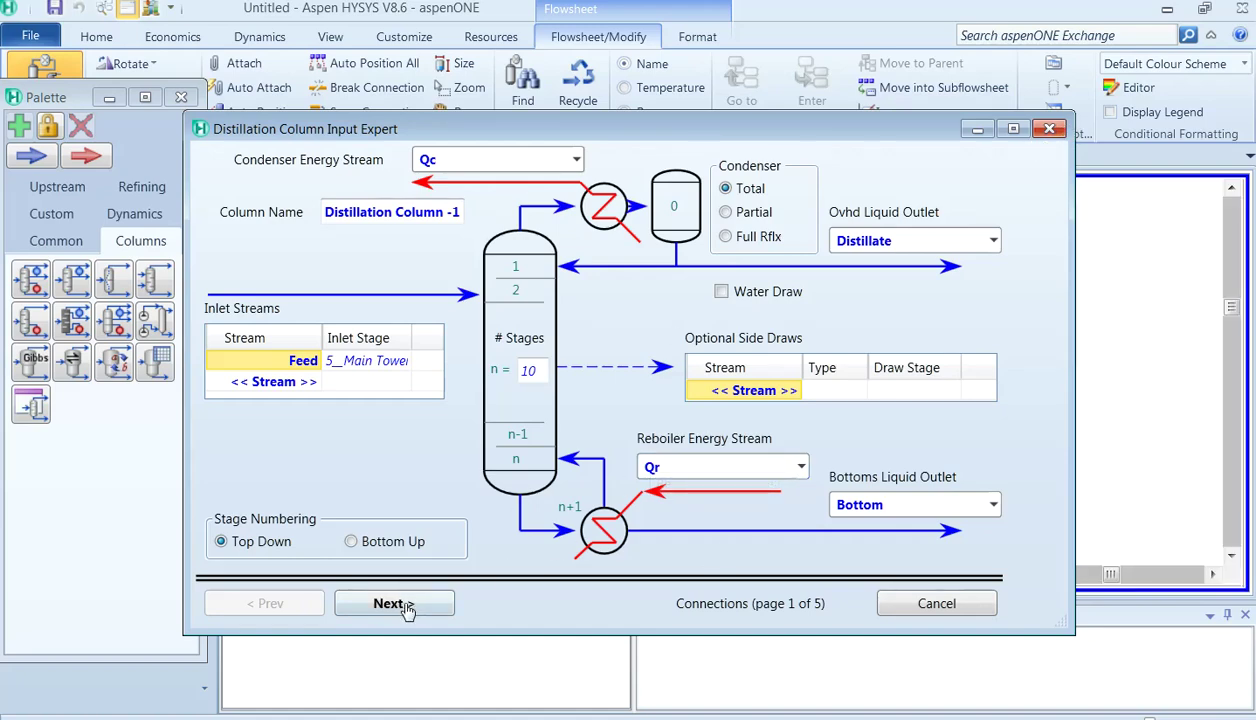
pyautogui.click(307, 365)
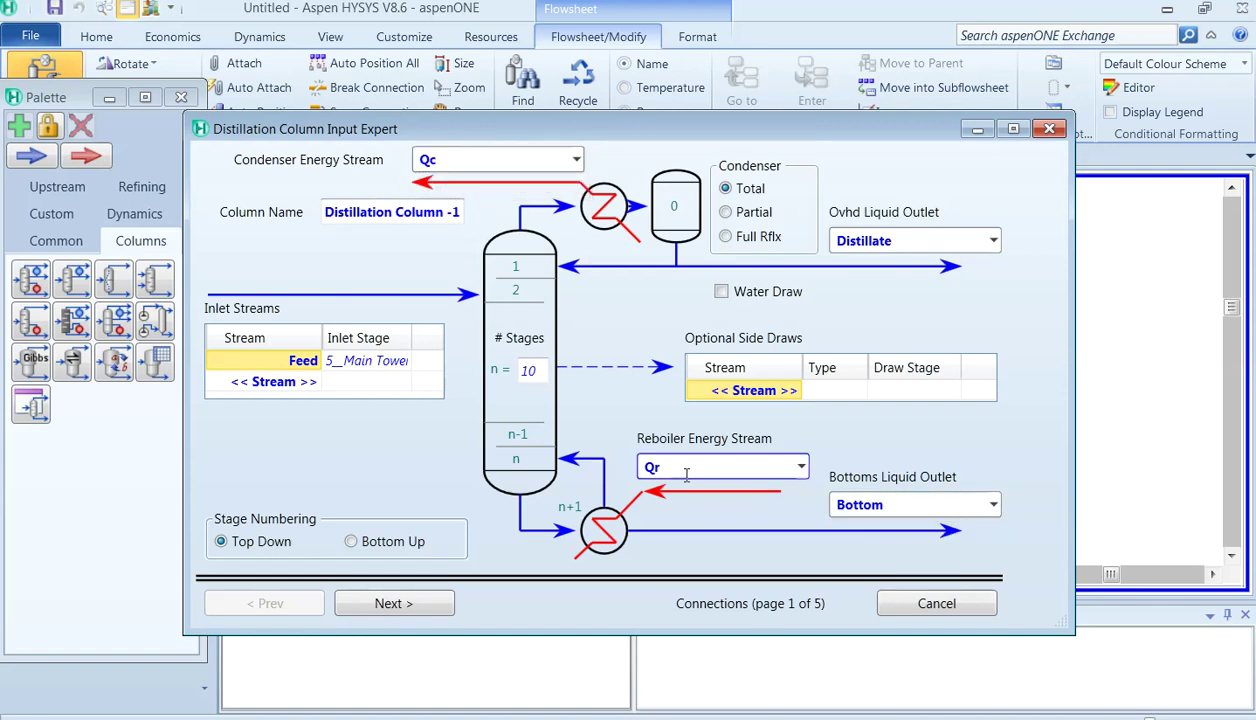
pyautogui.click(433, 604)
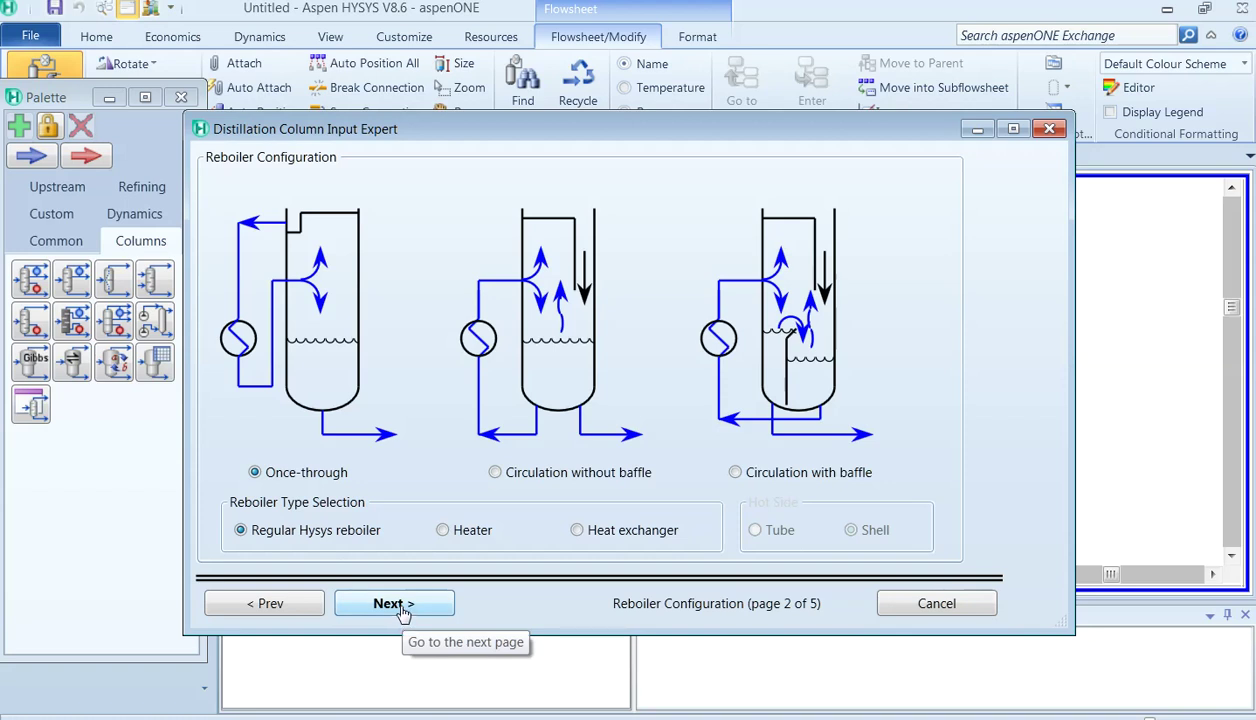
# - On the pressure profile, enter condenser 1.6 bar and reboiler 1.85 bar
pyautogui.click(403, 608)
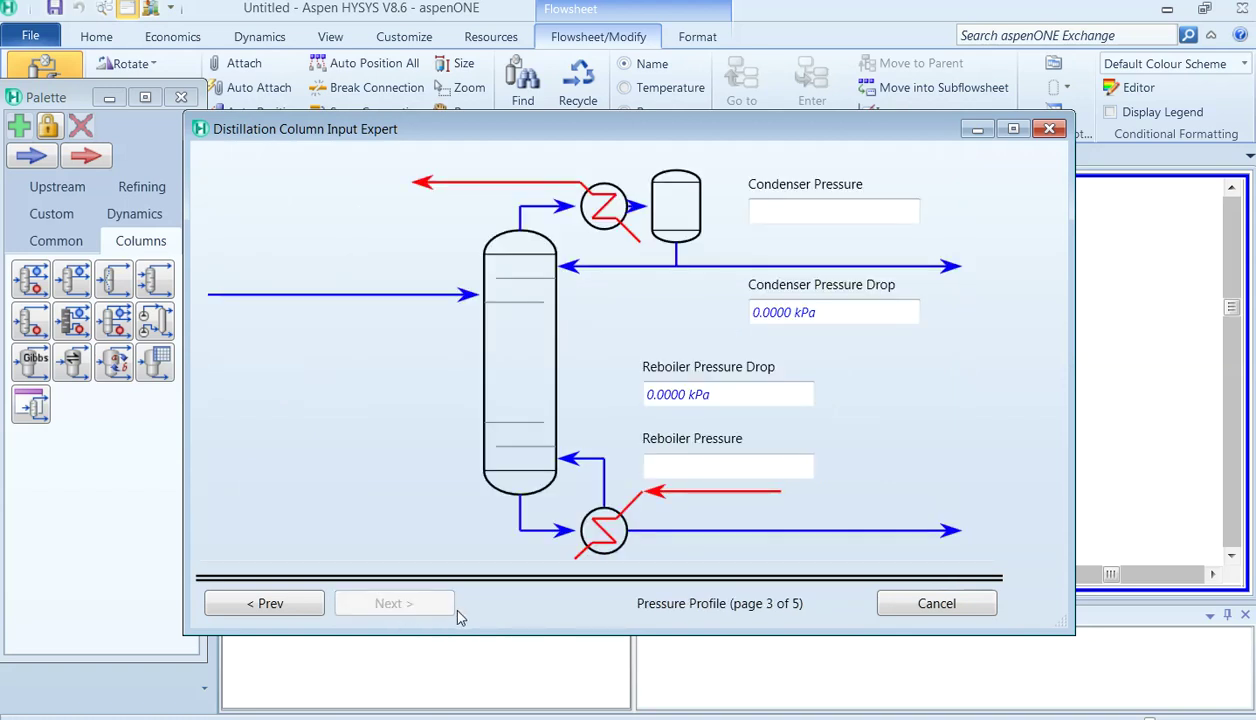
pyautogui.click(773, 212)
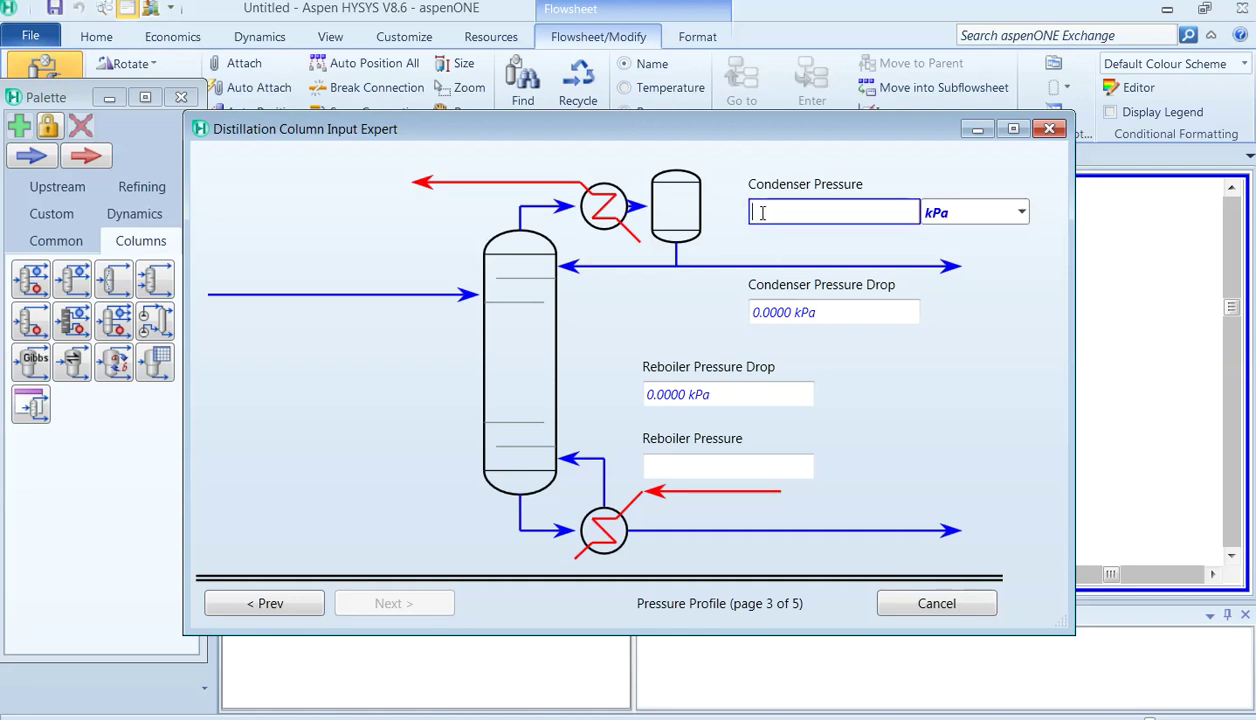
pyautogui.write('1.6')
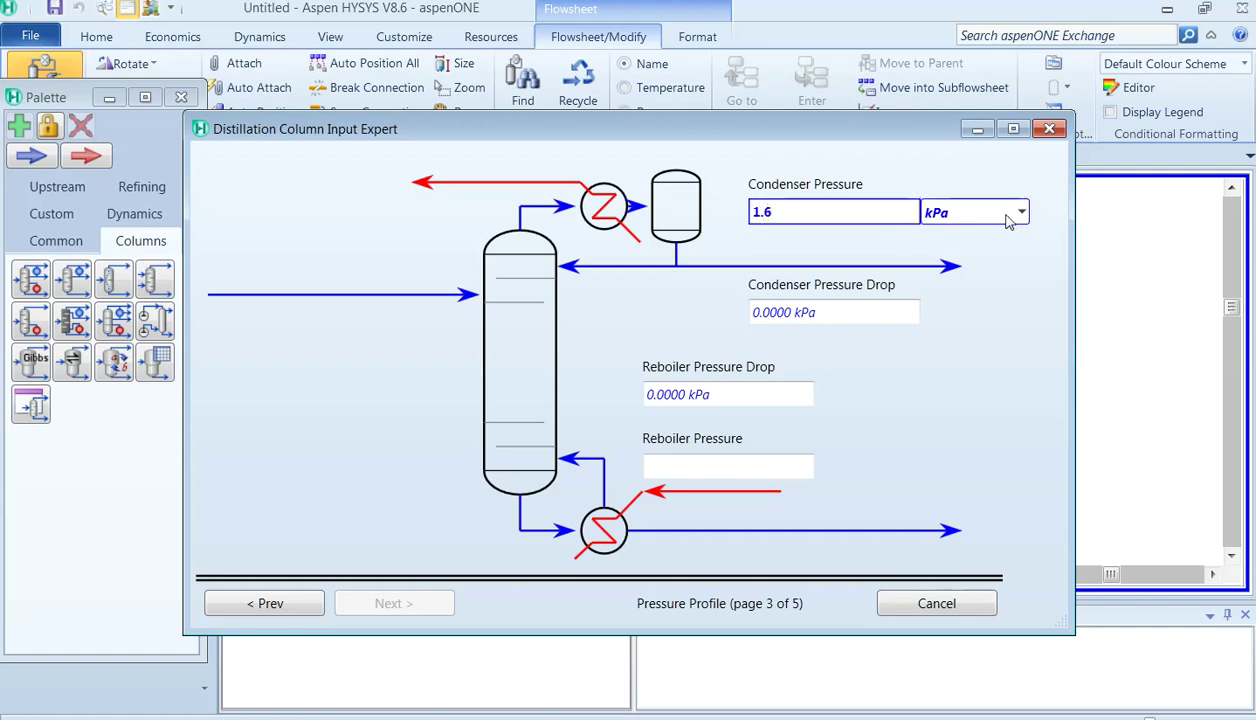
pyautogui.click(1020, 212)
pyautogui.click(963, 311)
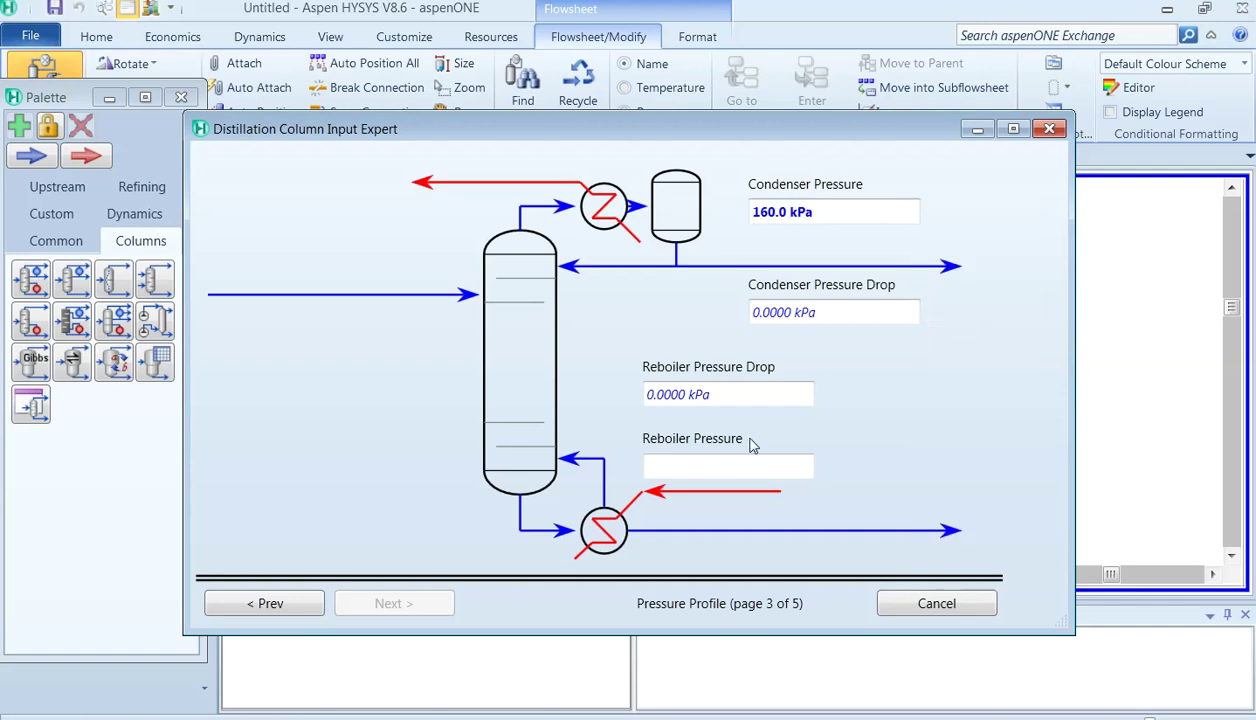
pyautogui.click(728, 465)
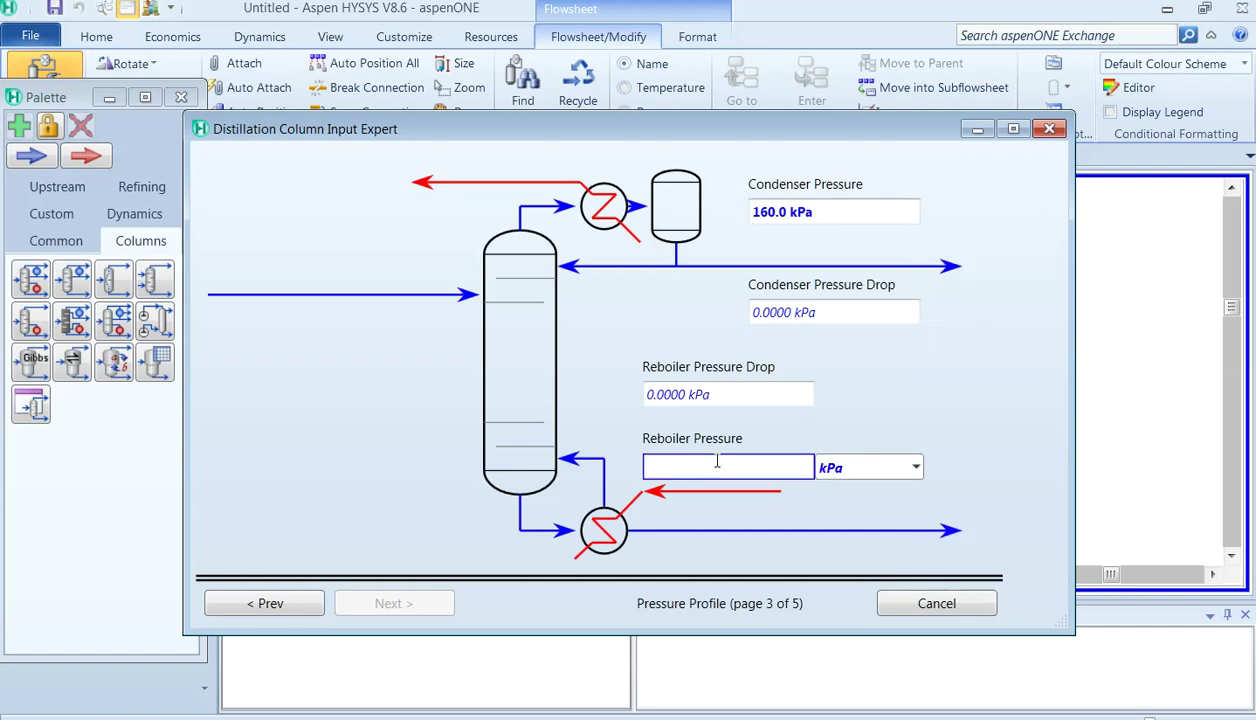
pyautogui.write('1.85')
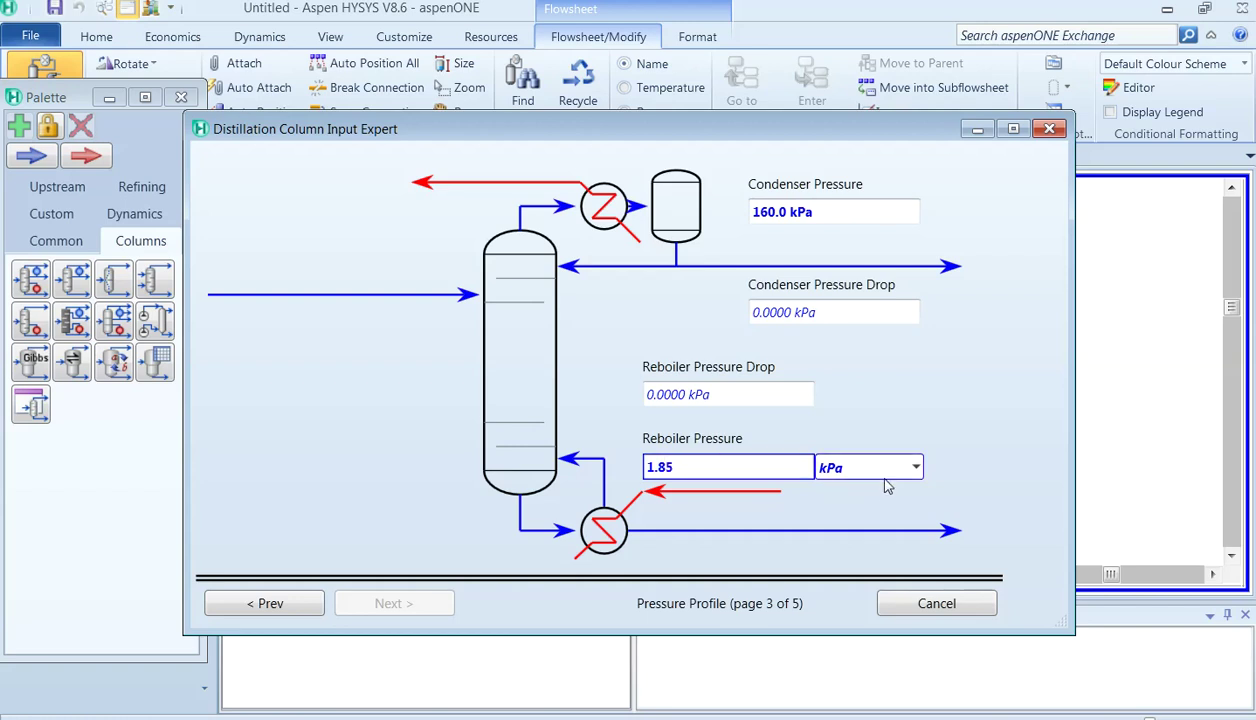
pyautogui.click(915, 467)
pyautogui.scroll(-1, 845, 250)
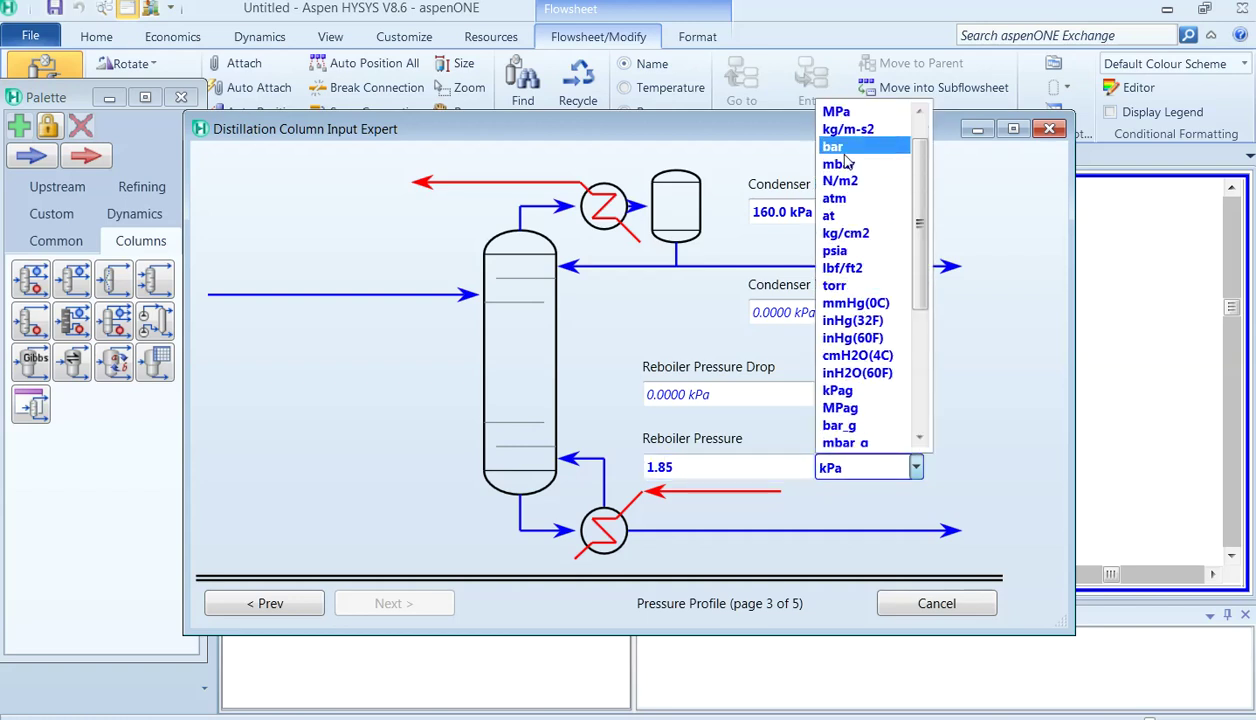
pyautogui.click(834, 146)
# - Skip estimates, specify liquid rate 105.89 kgmole/h and reflux ratio 0.45, and finish
pyautogui.click(393, 606)
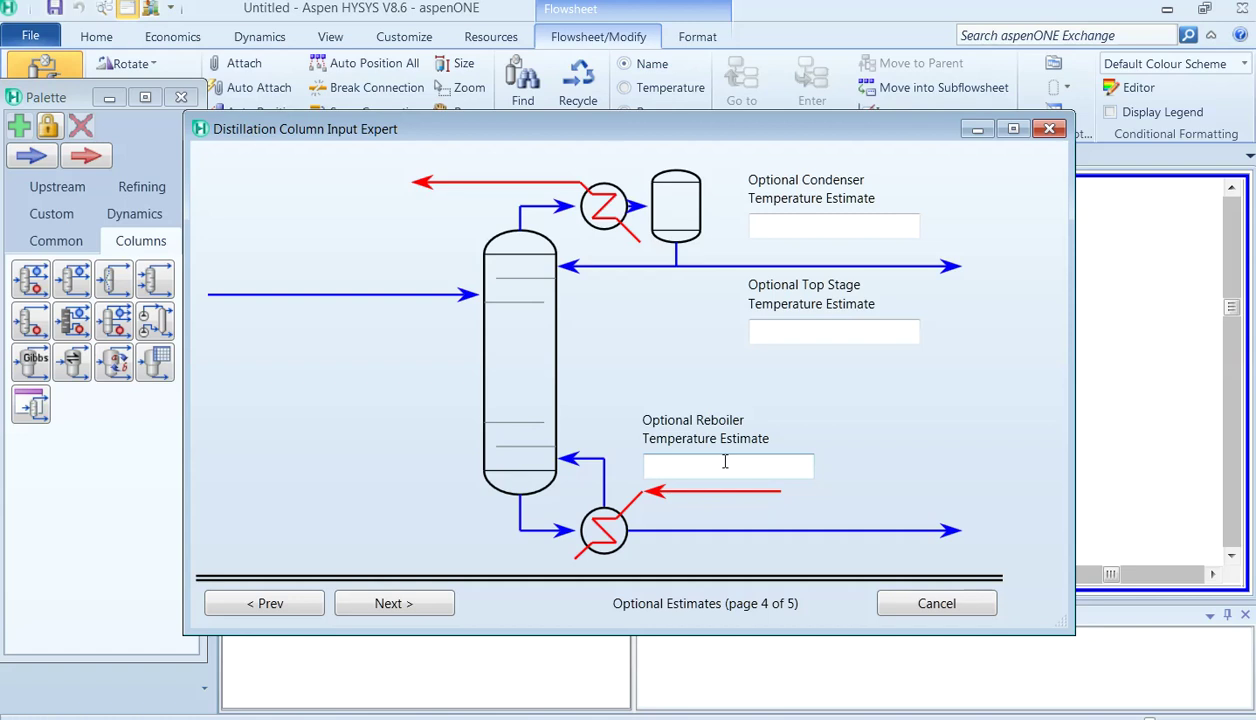
pyautogui.click(434, 603)
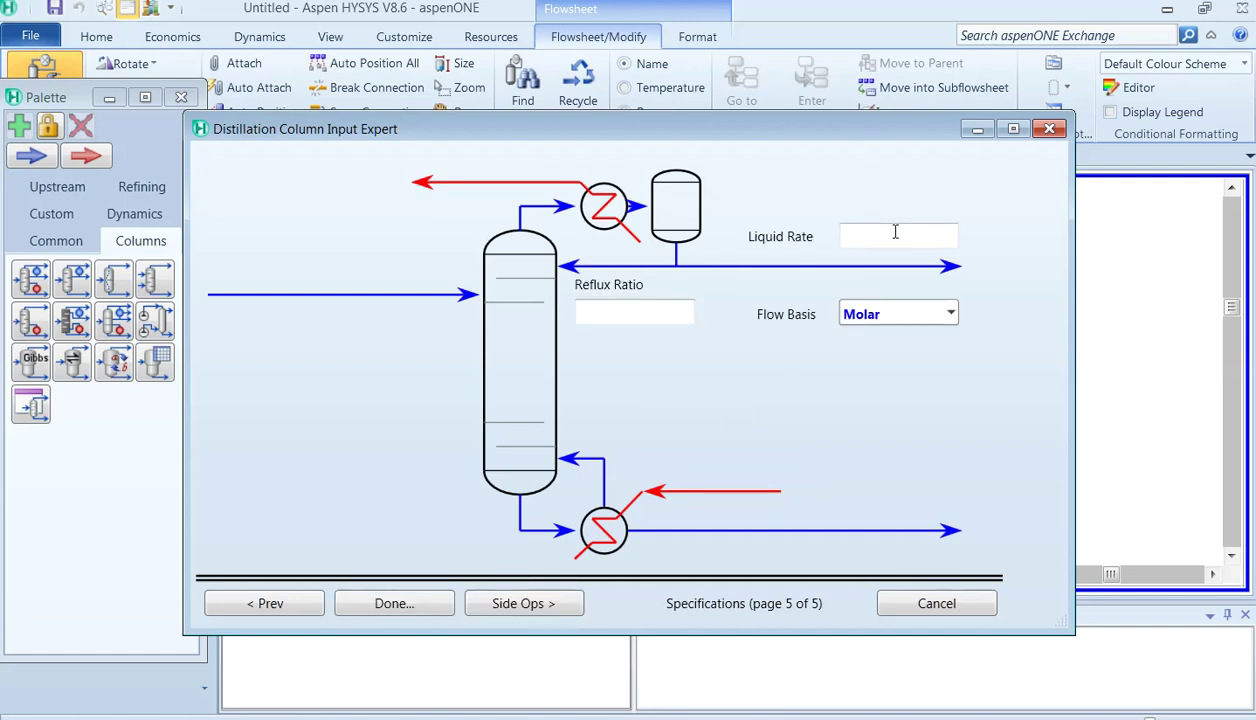
pyautogui.click(895, 232)
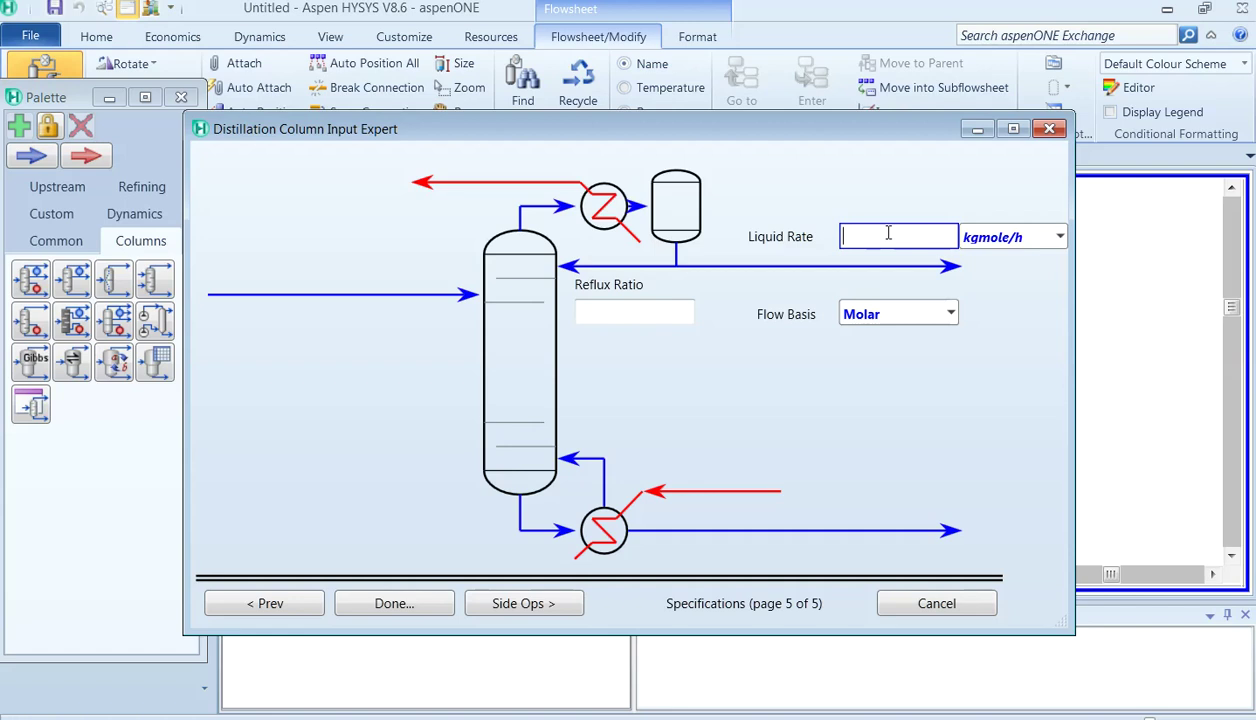
pyautogui.write('105.89')
pyautogui.click(612, 310)
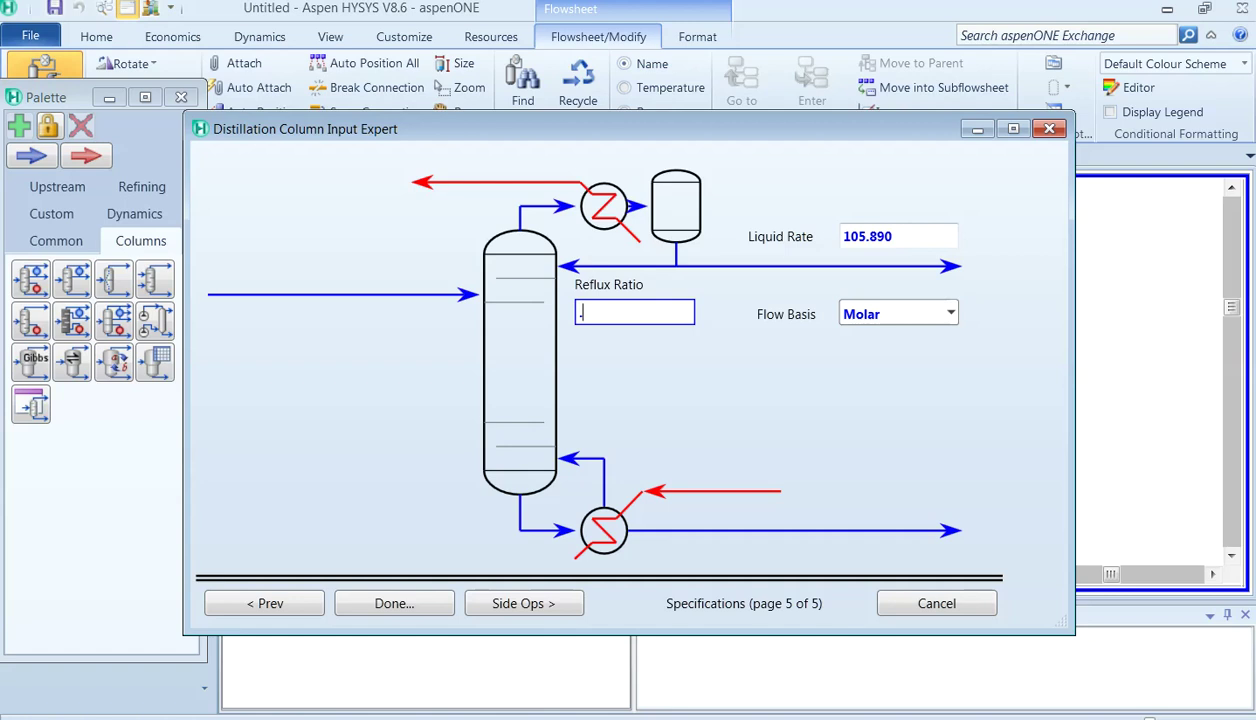
pyautogui.write('0.45')
pyautogui.click(429, 604)
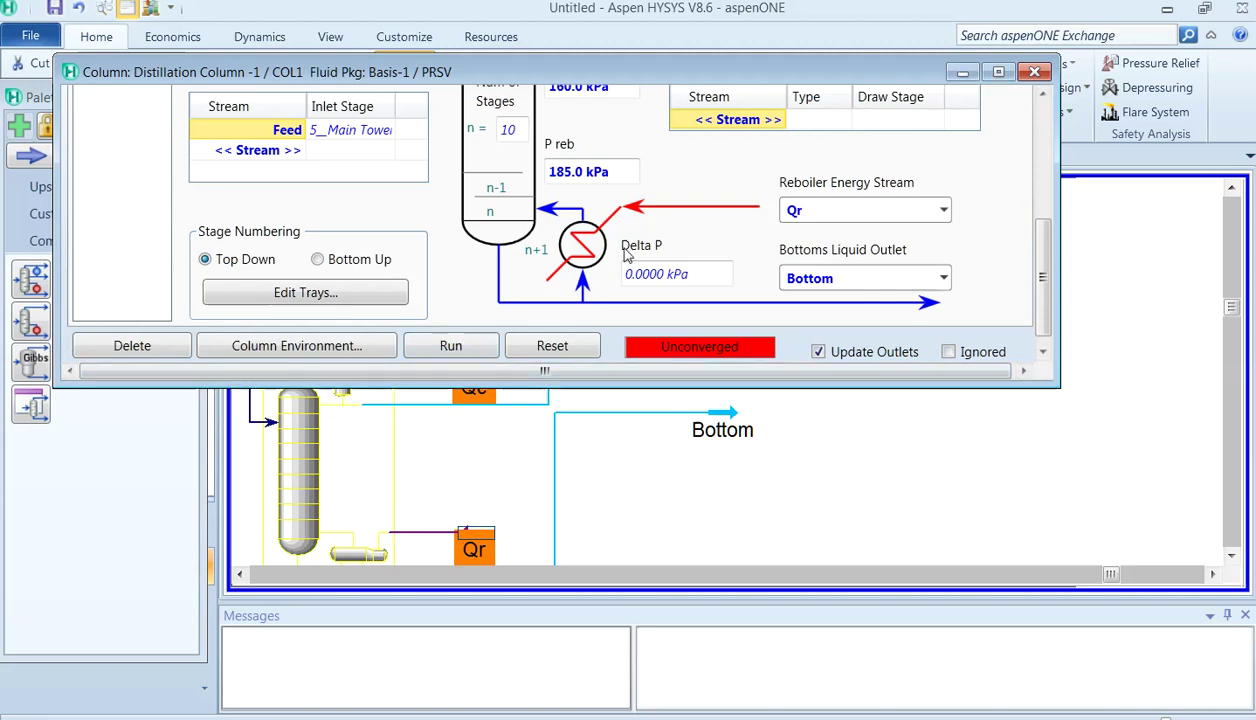
# - Run Distillation Column -1 to convergence and maximize its window
pyautogui.click(458, 350)
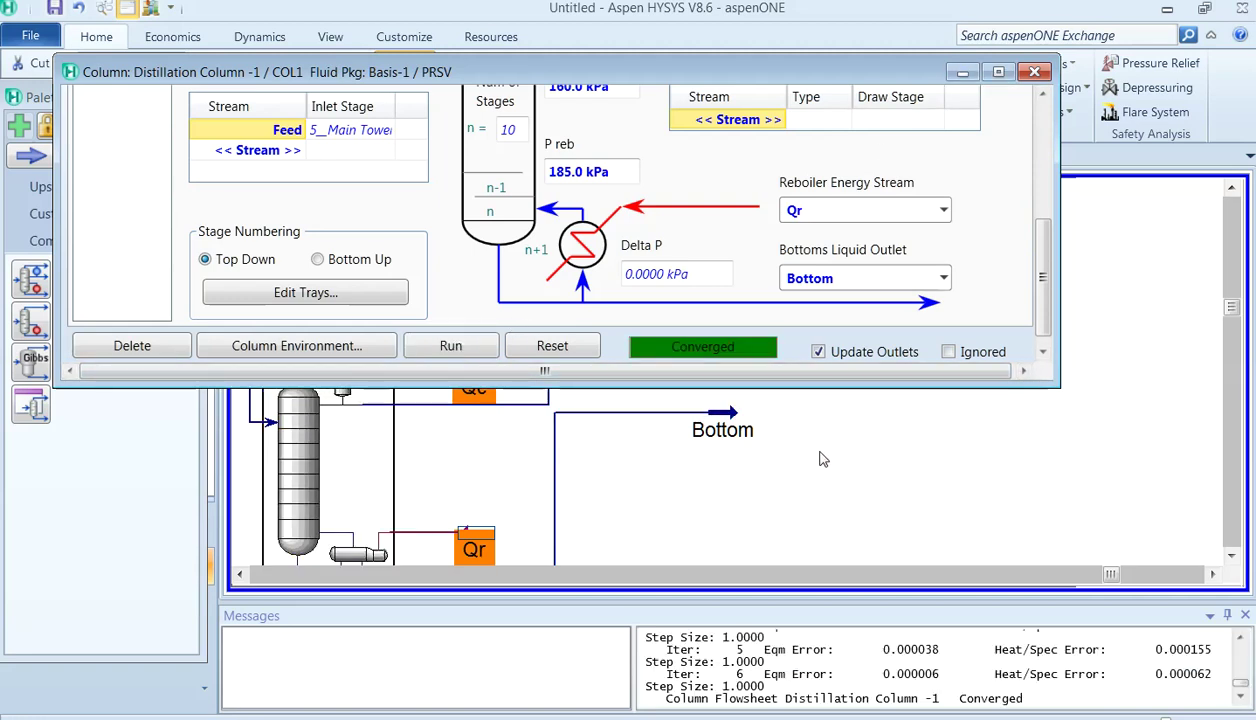
pyautogui.click(998, 72)
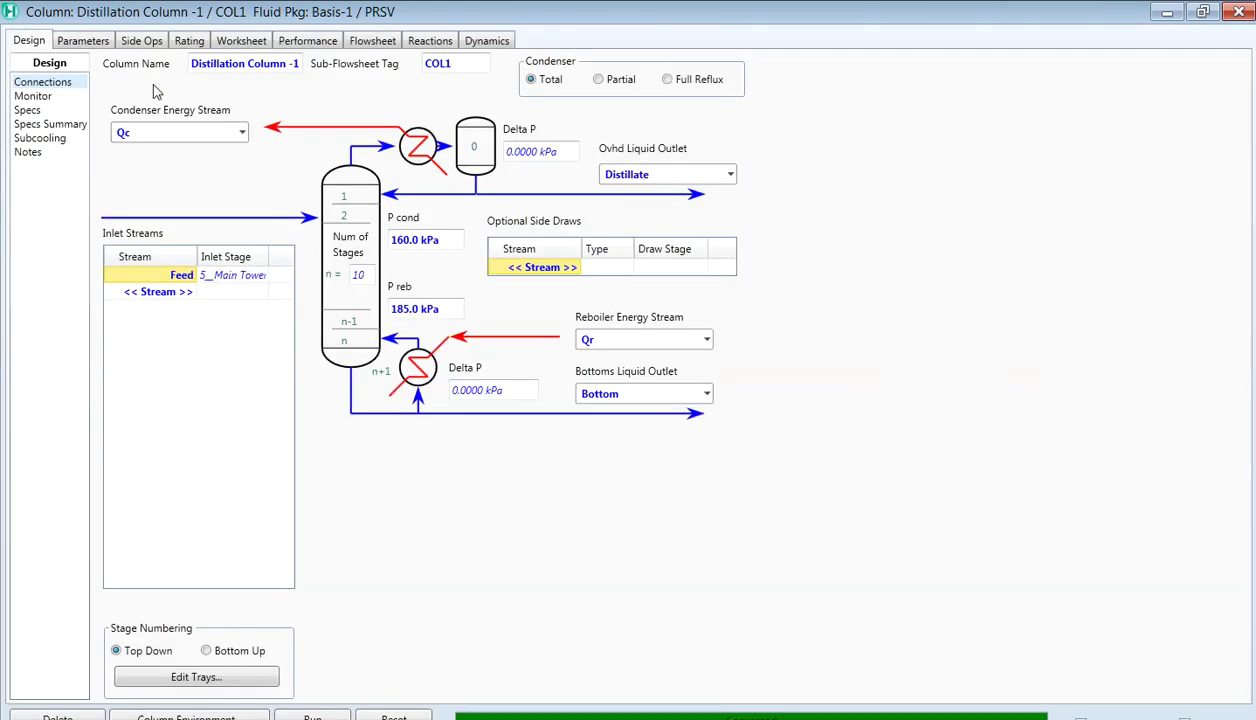
# - Review the column's stage-by-stage composition estimates, then bring up the side operations summary
pyautogui.click(80, 42)
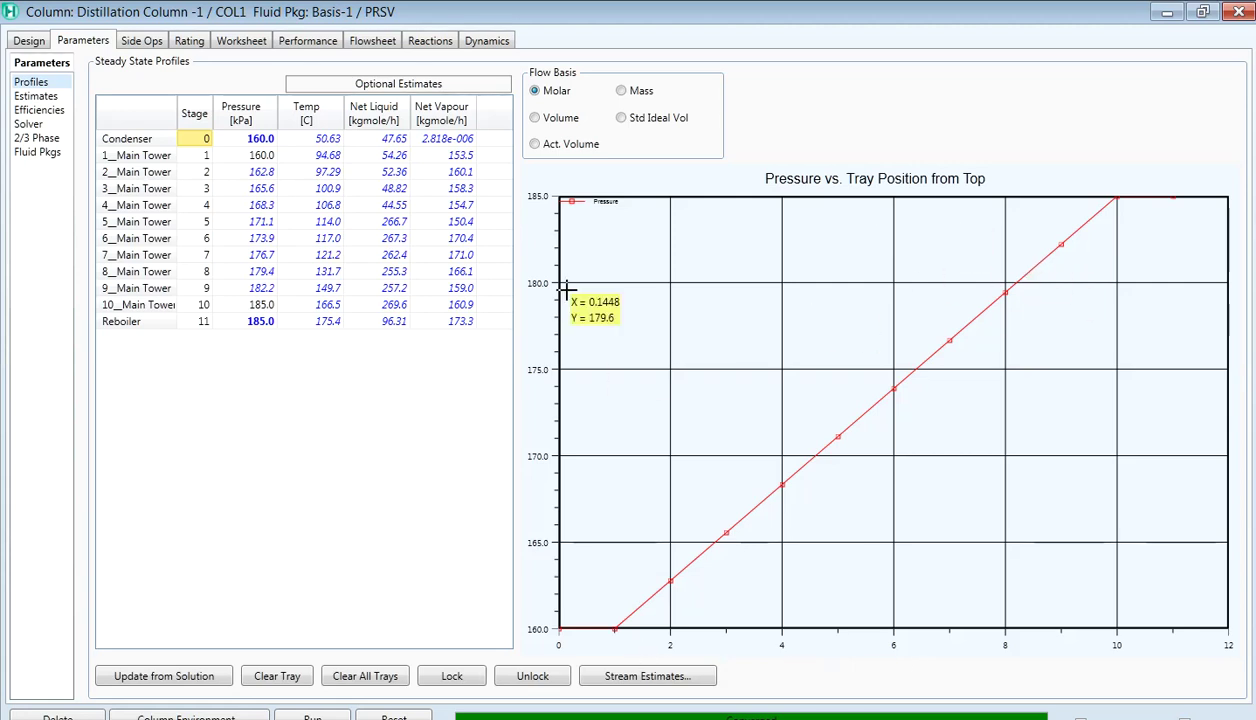
pyautogui.click(42, 100)
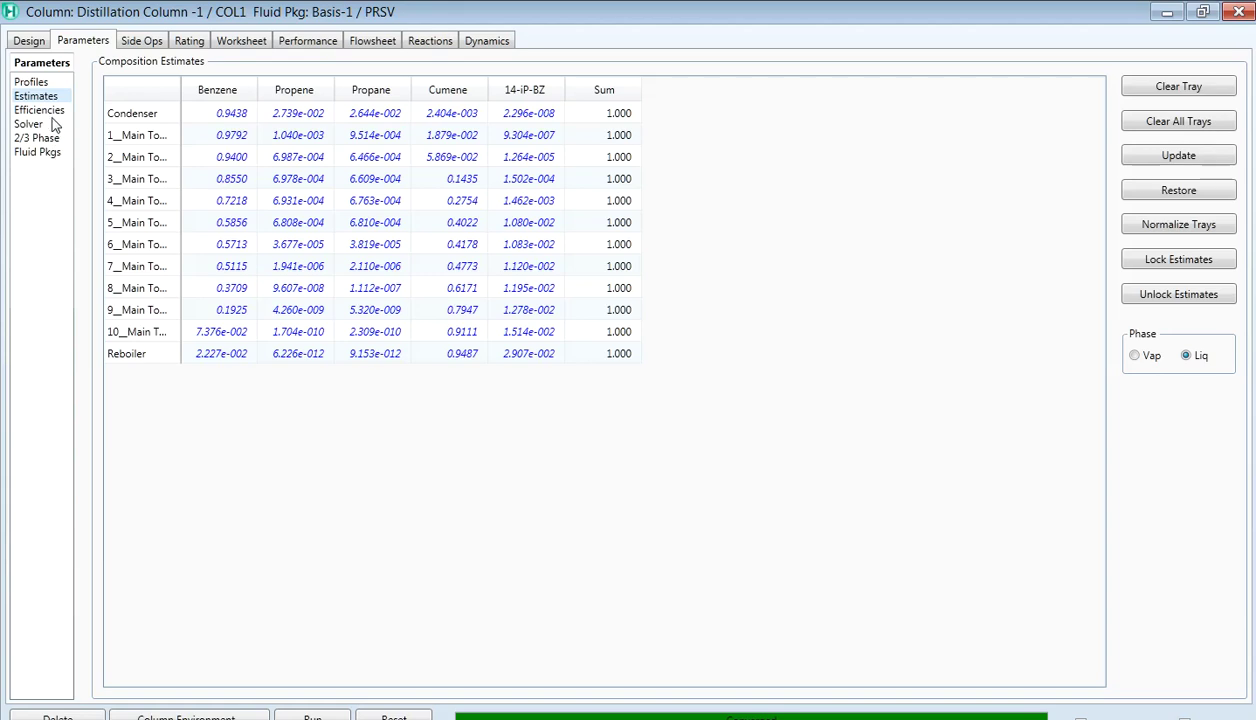
pyautogui.click(142, 42)
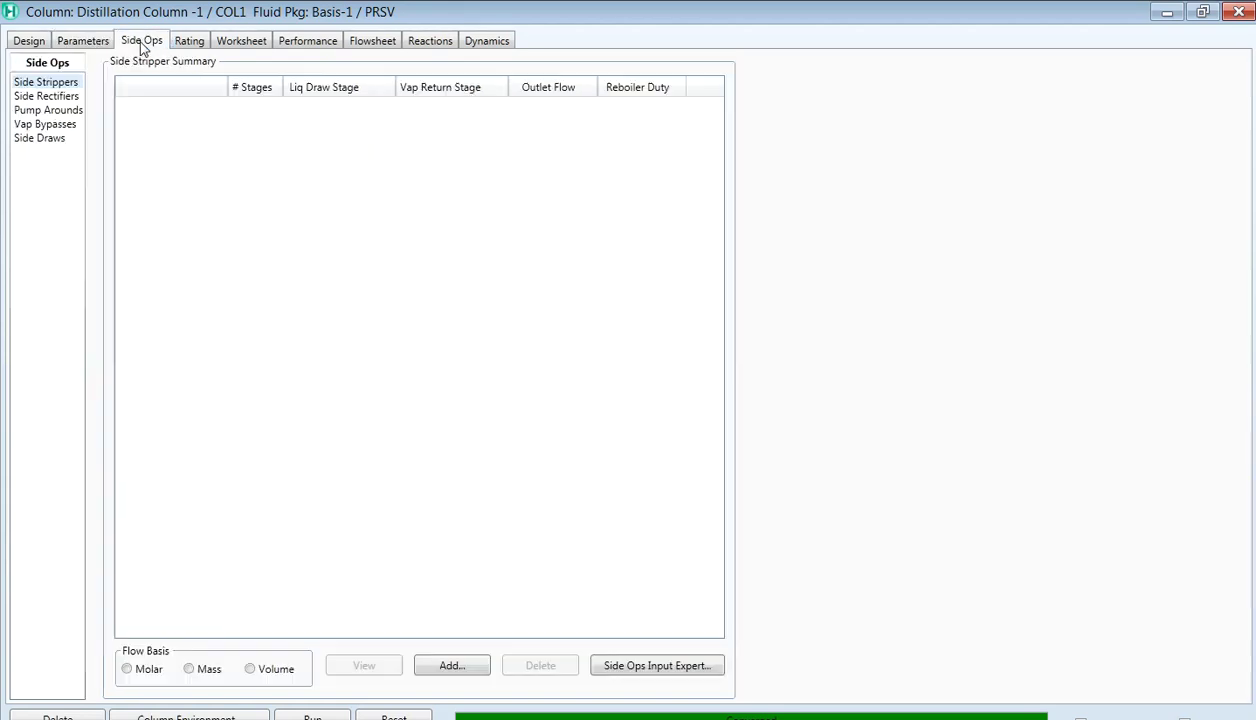
# - Review the column's tower sizing, reboiler and condenser vessels, other equipment and pressure drop ratings
pyautogui.click(189, 42)
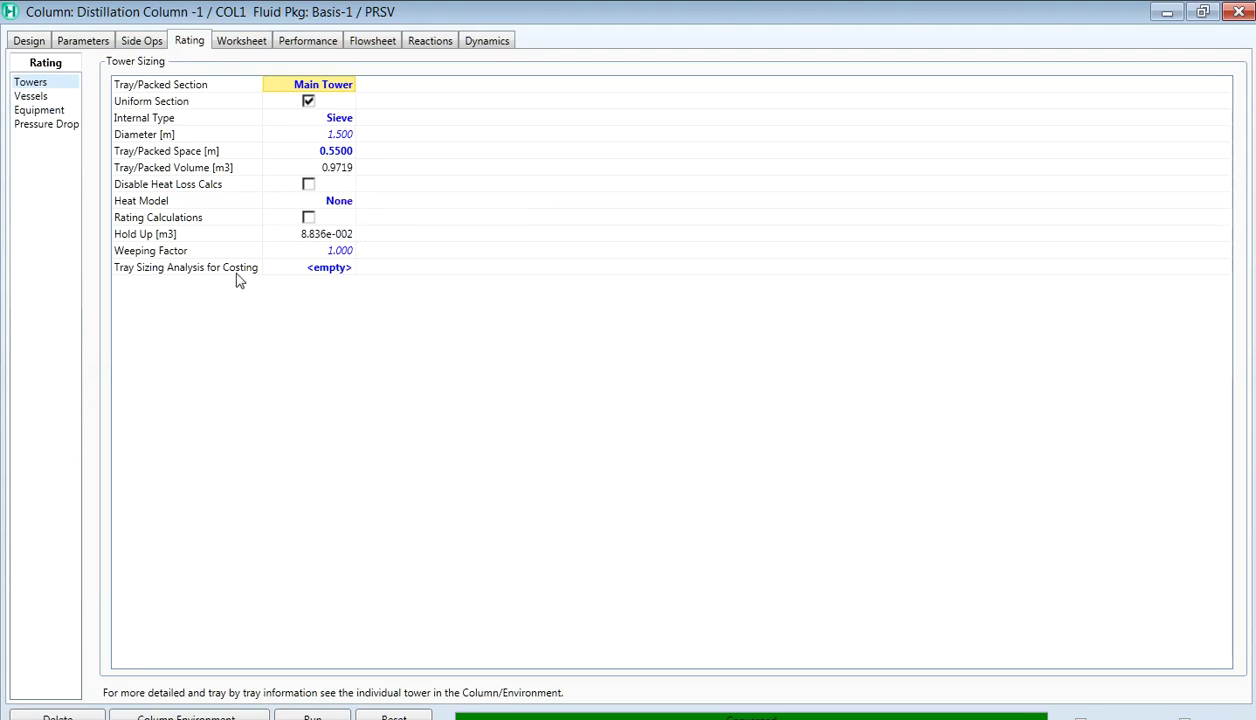
pyautogui.click(36, 98)
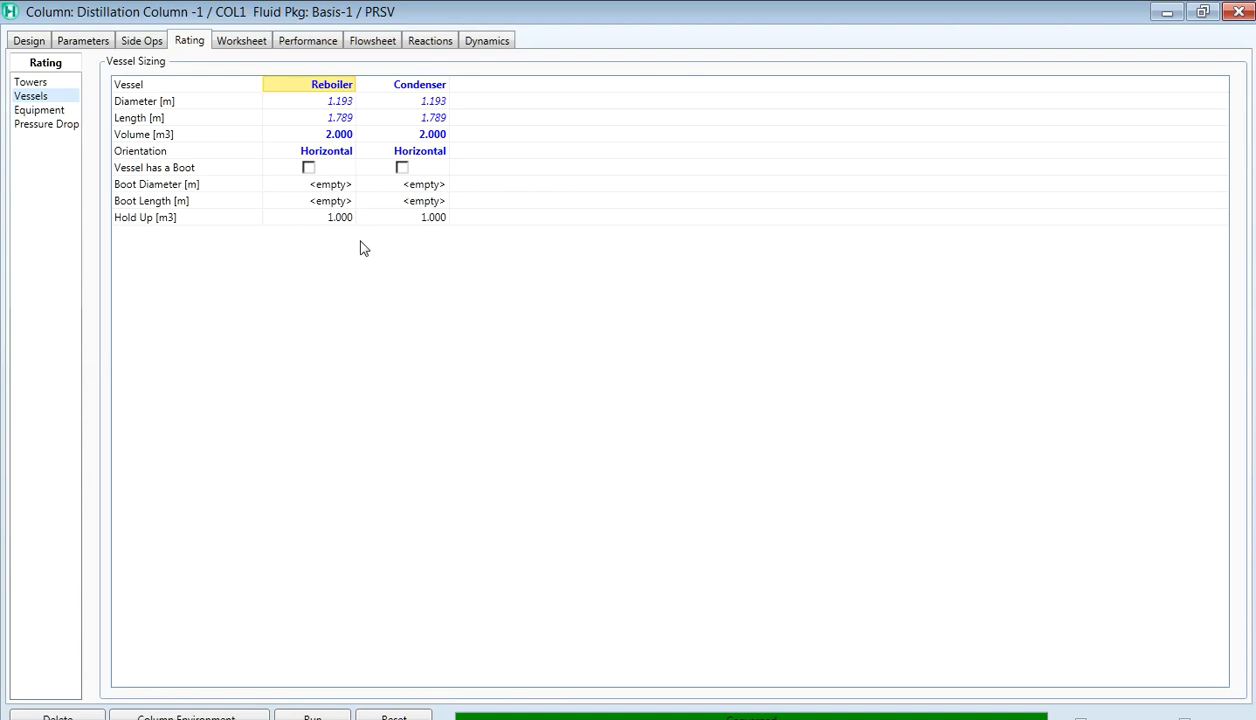
pyautogui.click(40, 110)
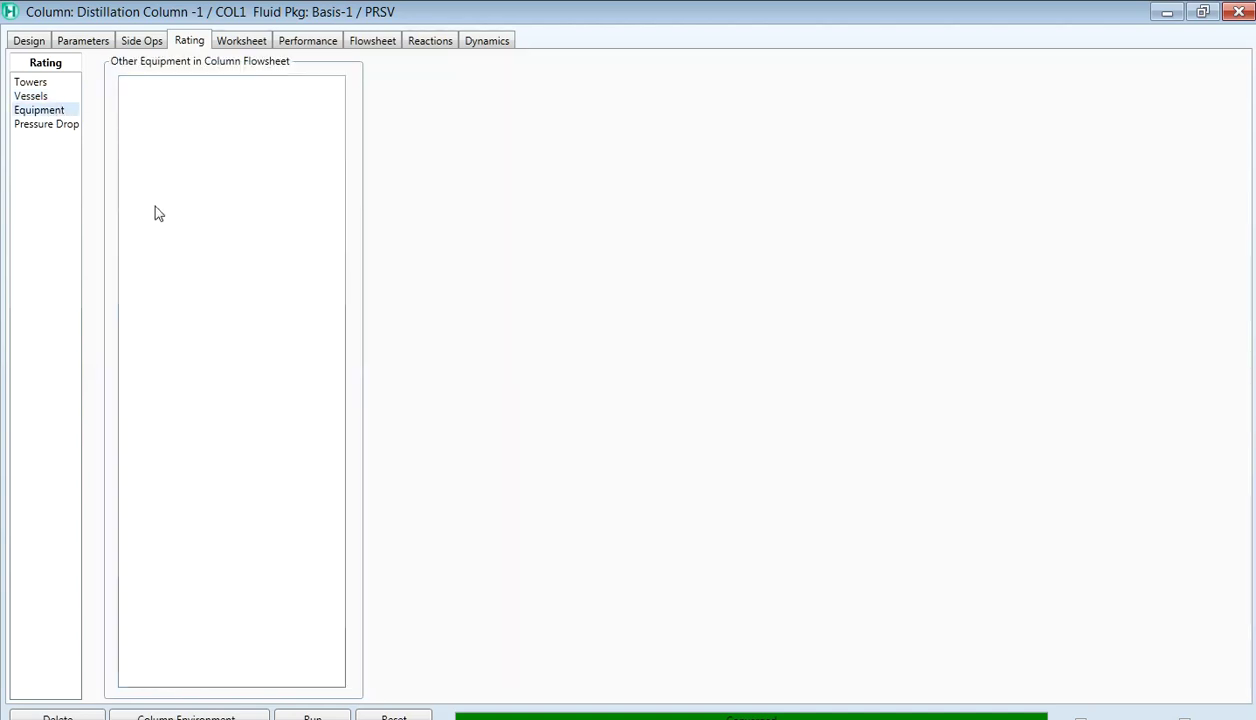
pyautogui.click(59, 133)
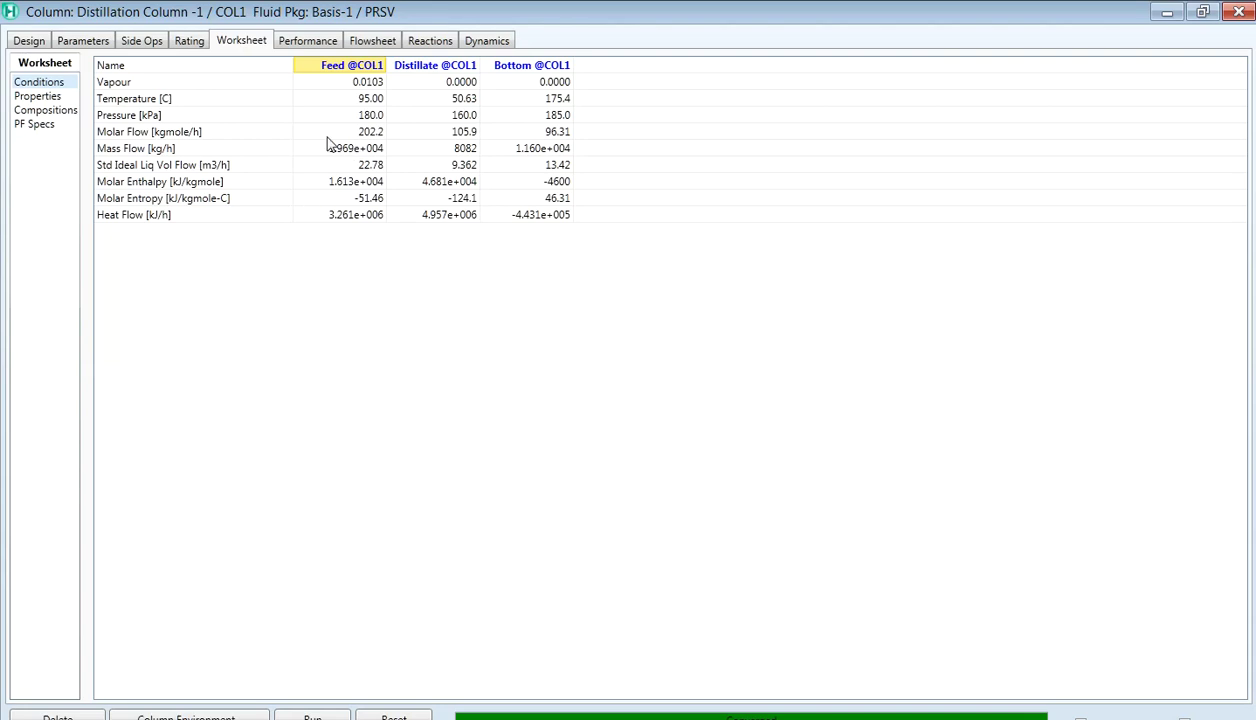
# - Check compositions (distillate 0.9438 benzene, bottom 0.9487 cumene), then show Performance plot options
pyautogui.click(46, 110)
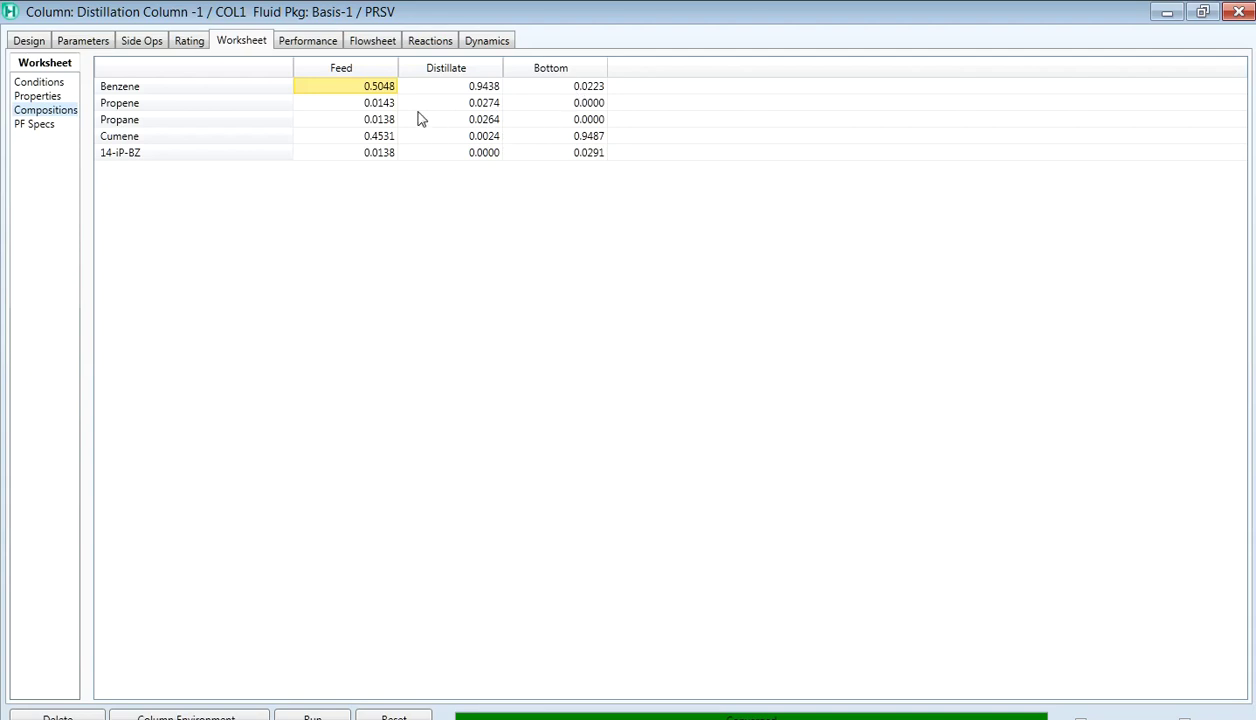
pyautogui.click(309, 42)
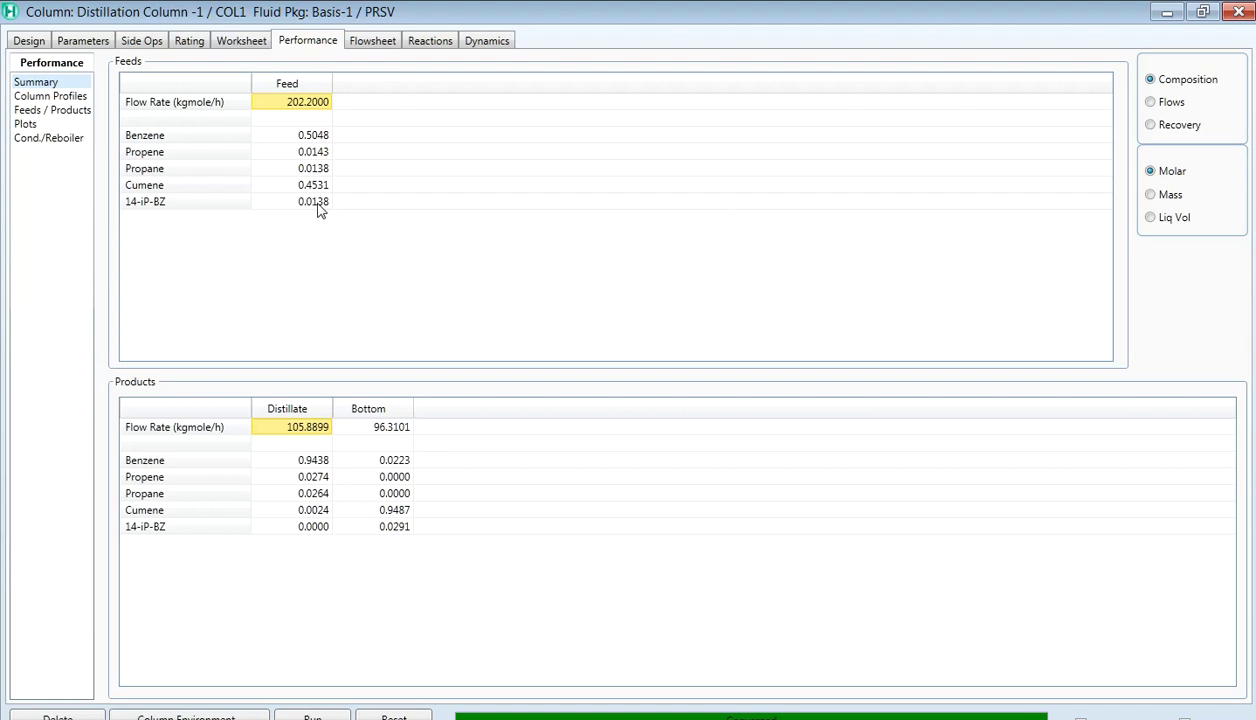
pyautogui.click(27, 125)
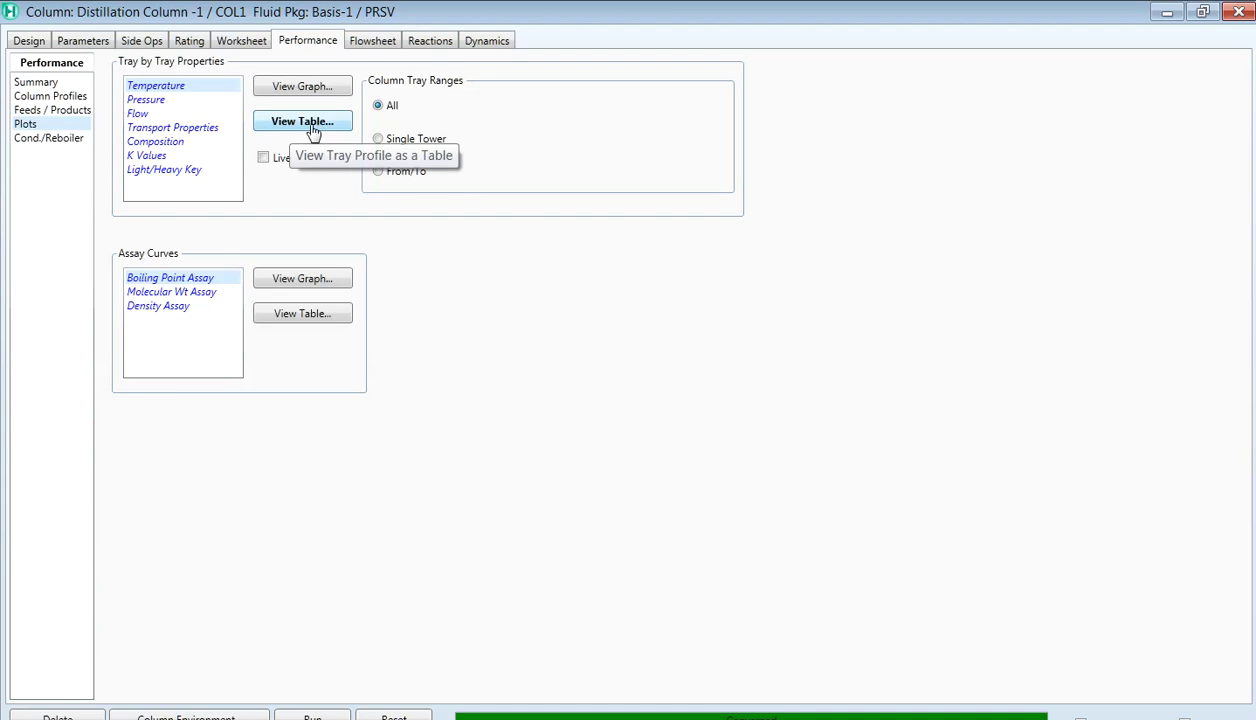
pyautogui.click(310, 88)
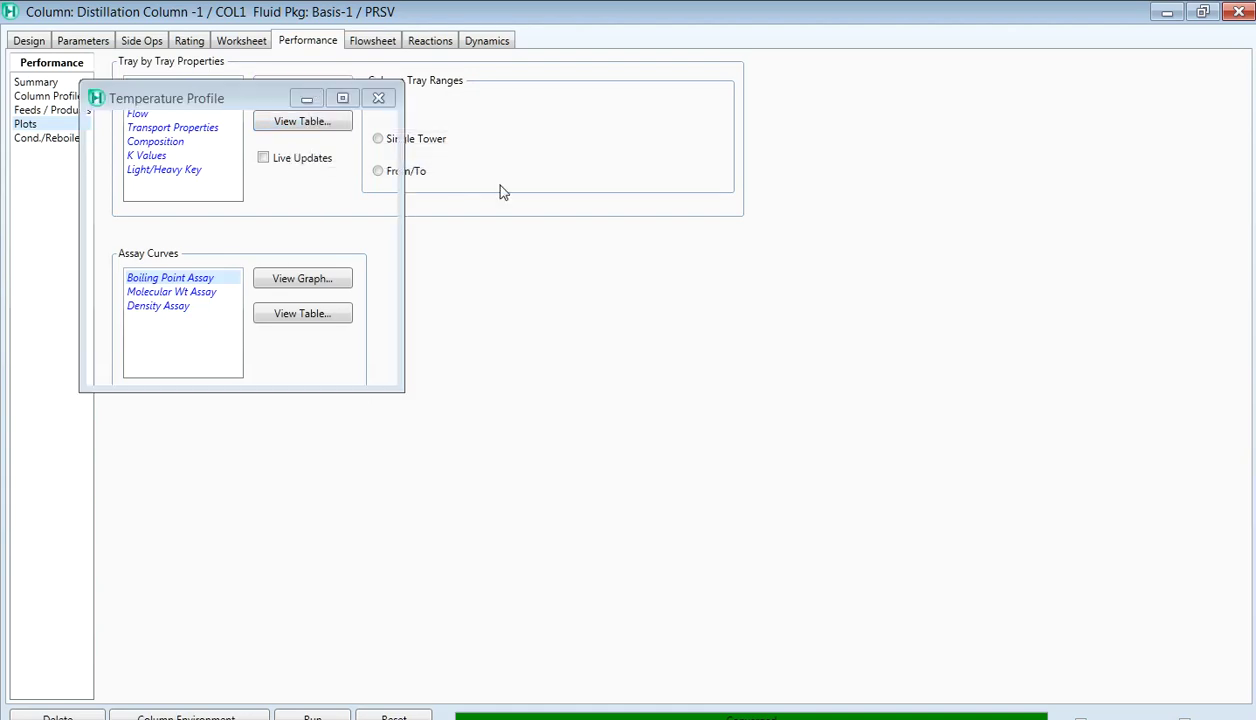
pyautogui.click(342, 98)
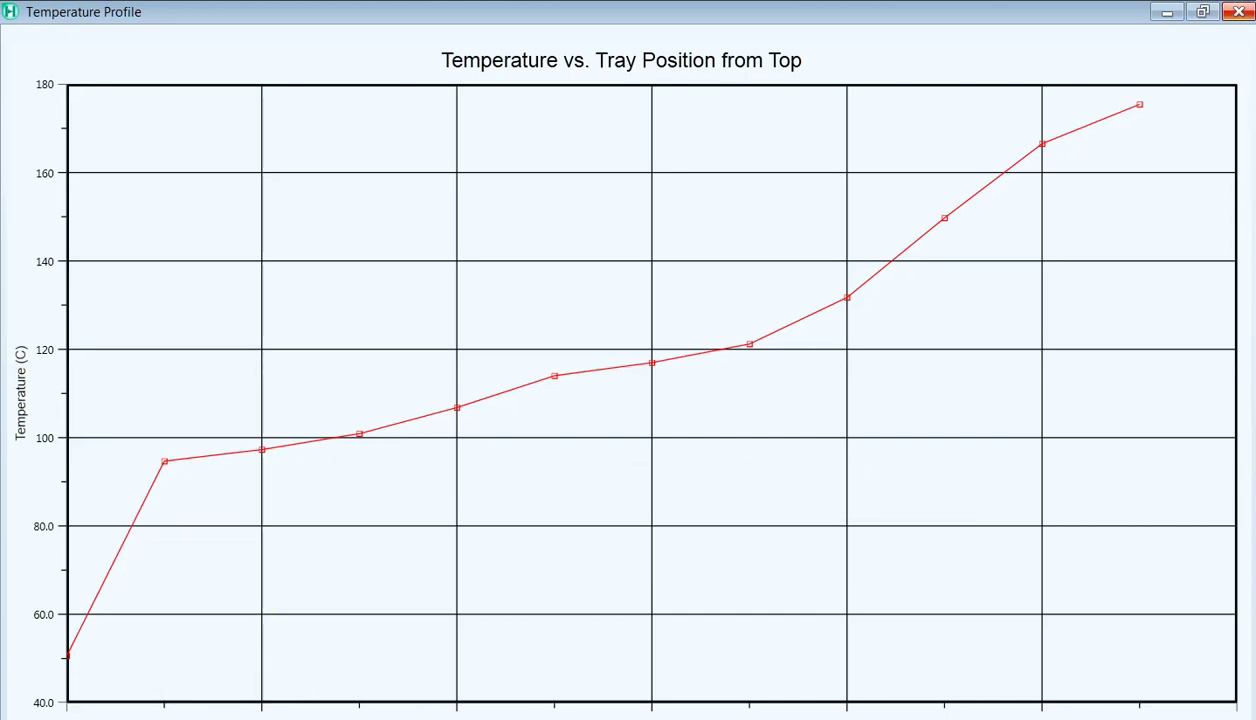
pyautogui.click(1238, 12)
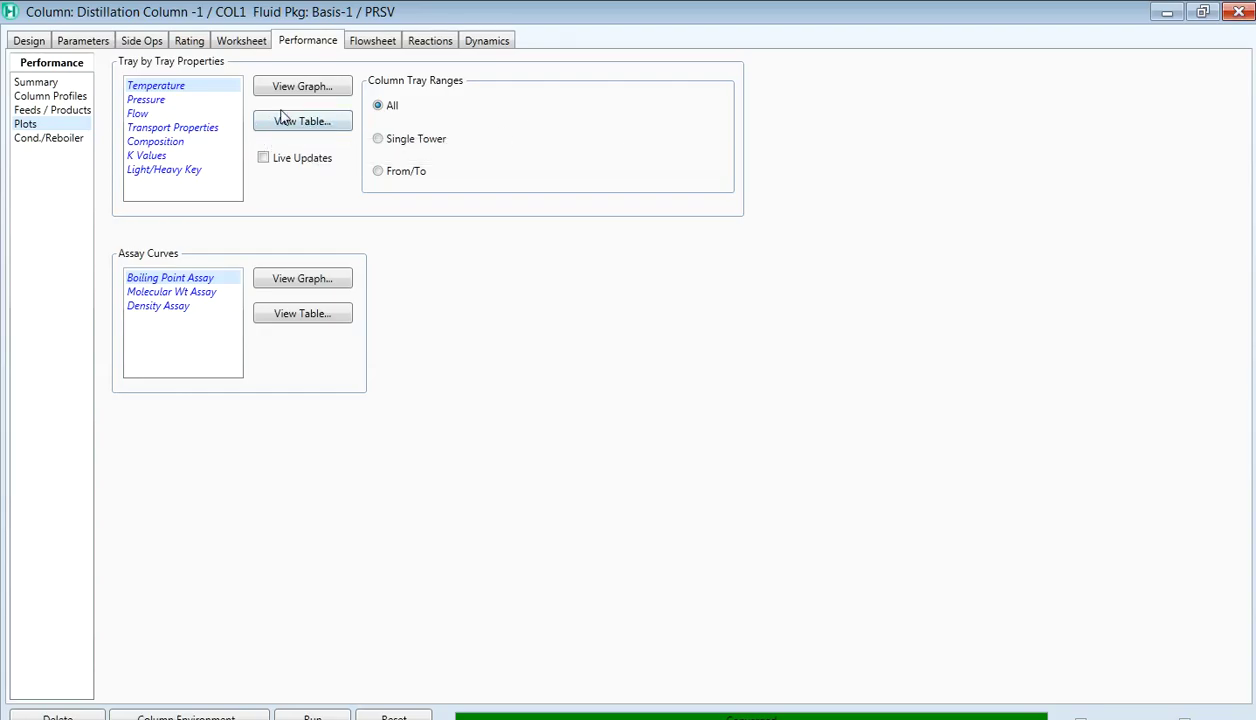
pyautogui.click(172, 141)
pyautogui.click(300, 96)
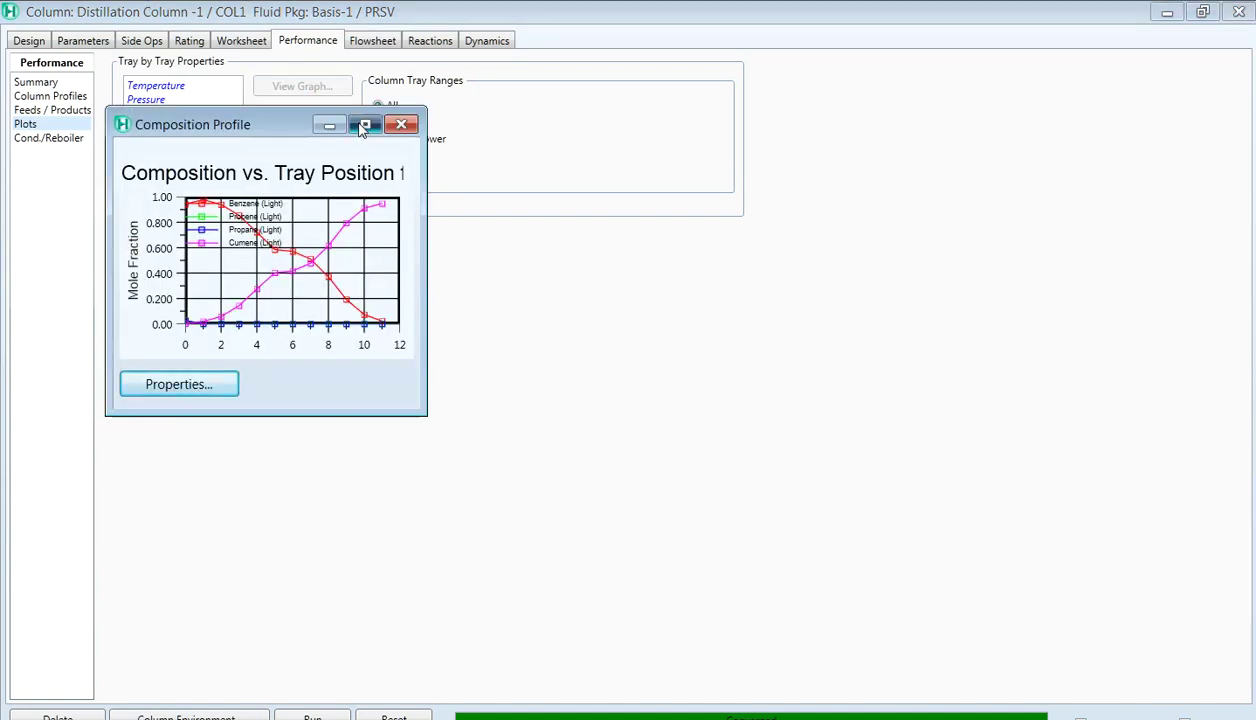
pyautogui.click(365, 124)
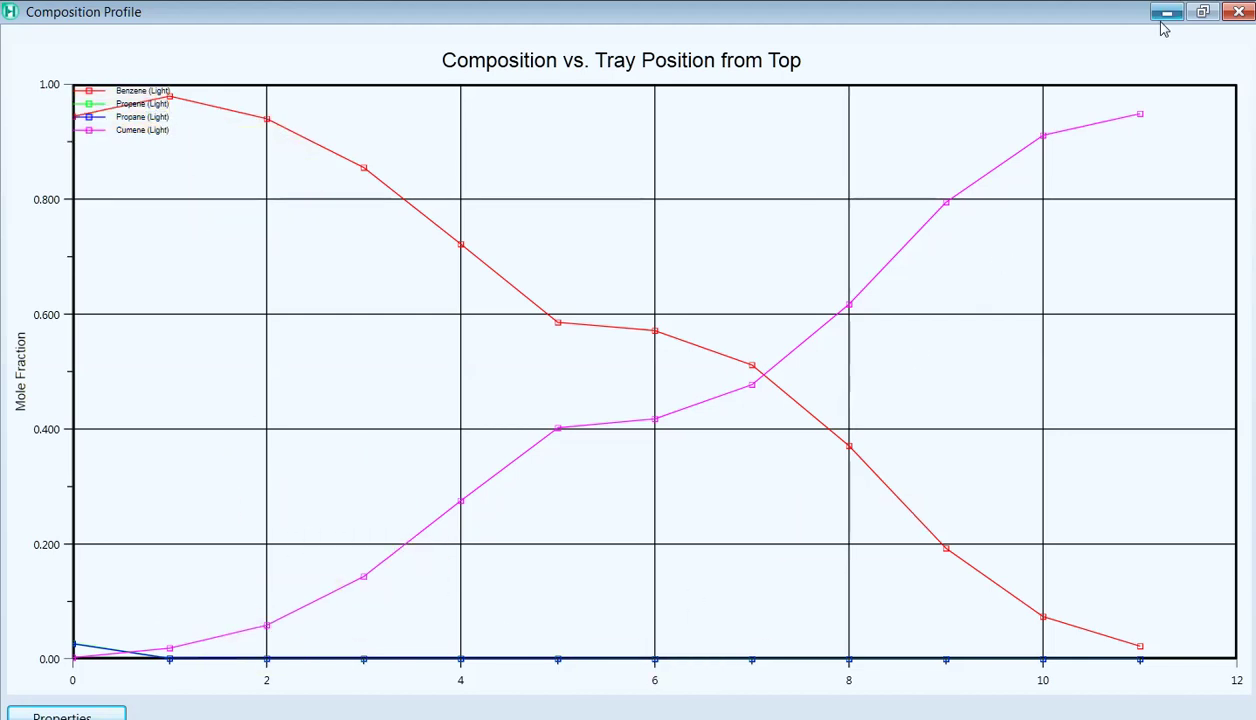
pyautogui.click(1238, 11)
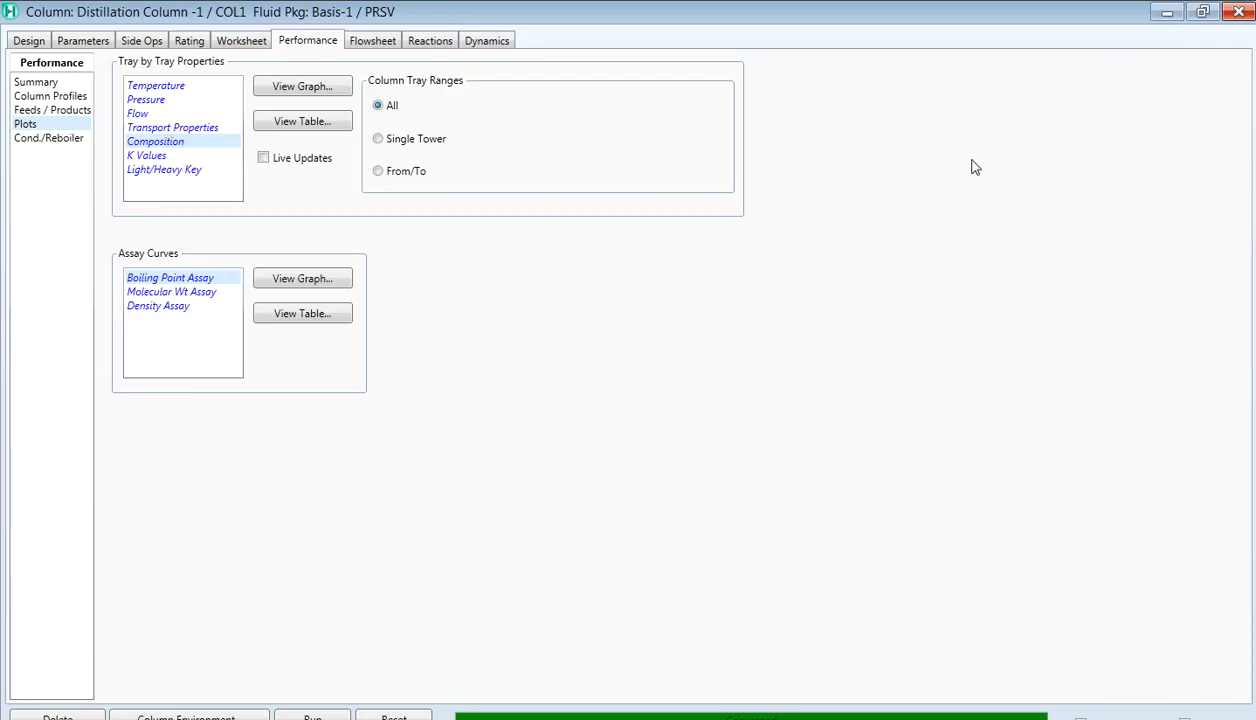
# - Inspect column flowsheet stream mapping and variables, cancel adding a variable, then show Design Connections
pyautogui.click(374, 42)
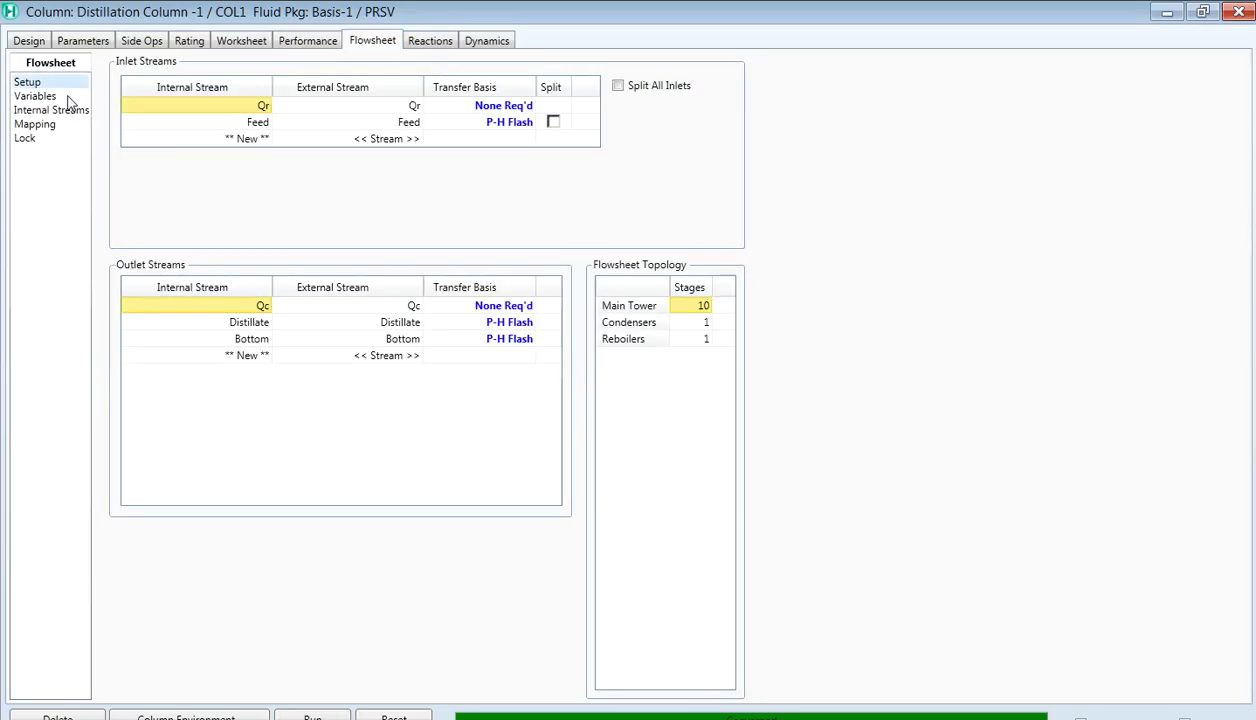
pyautogui.click(35, 96)
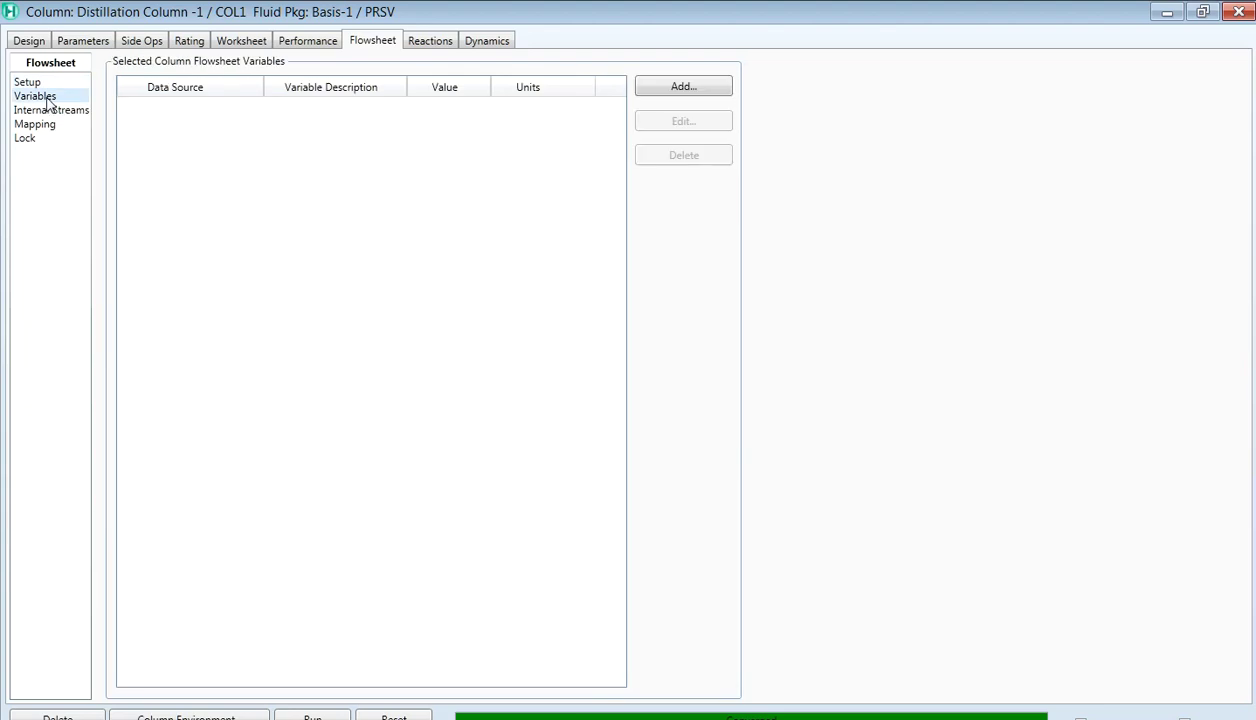
pyautogui.click(666, 90)
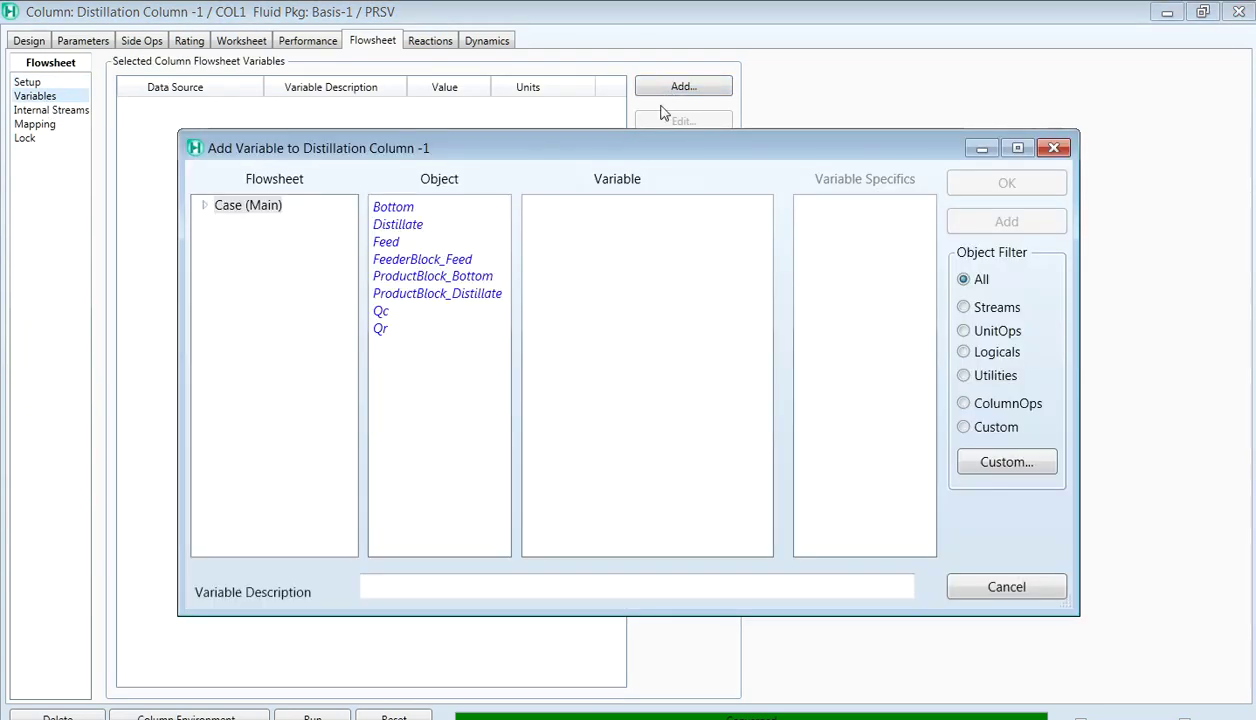
pyautogui.click(1052, 149)
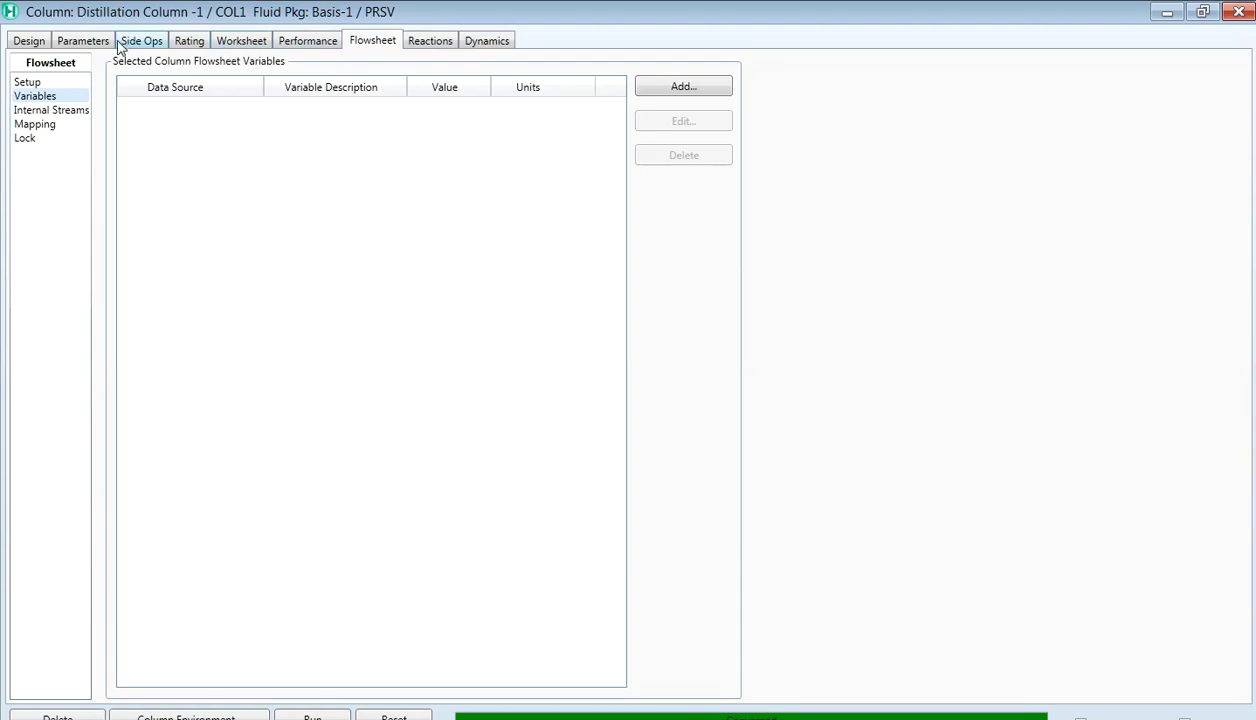
pyautogui.click(31, 46)
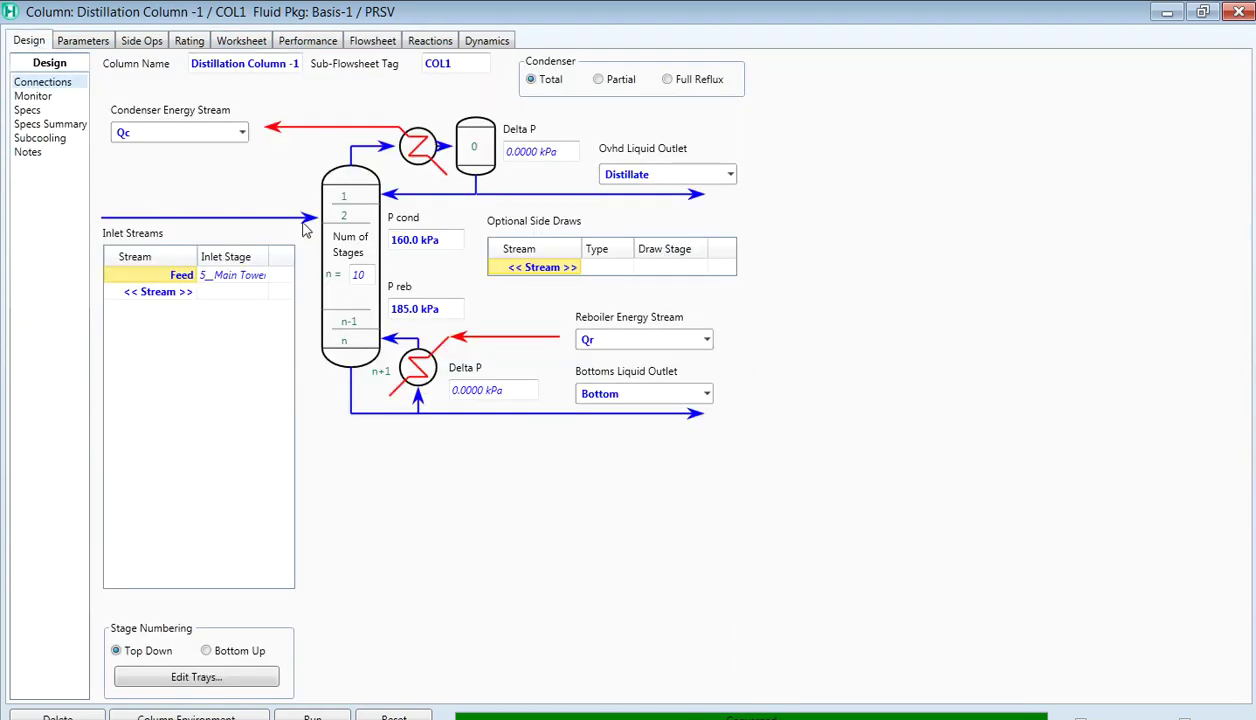
# - Close the column, auto-position the flowsheet, and open Distillate's maximized composition with its basis options
pyautogui.click(1239, 14)
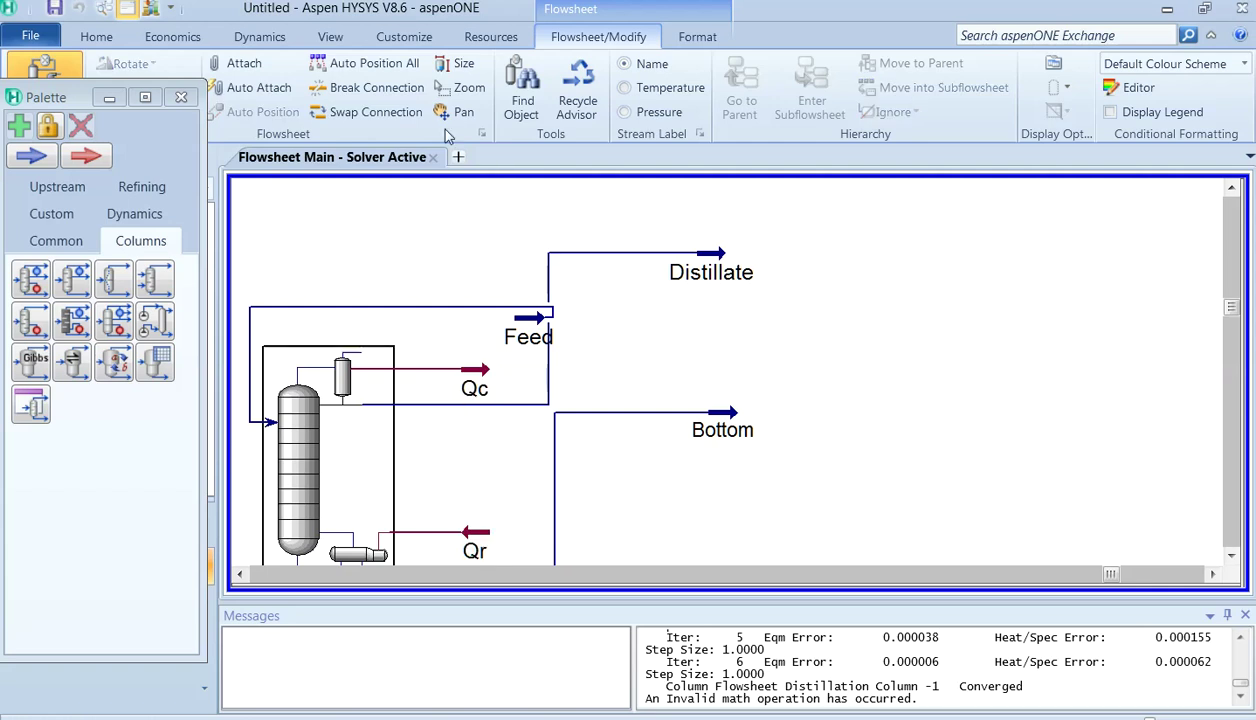
pyautogui.click(362, 63)
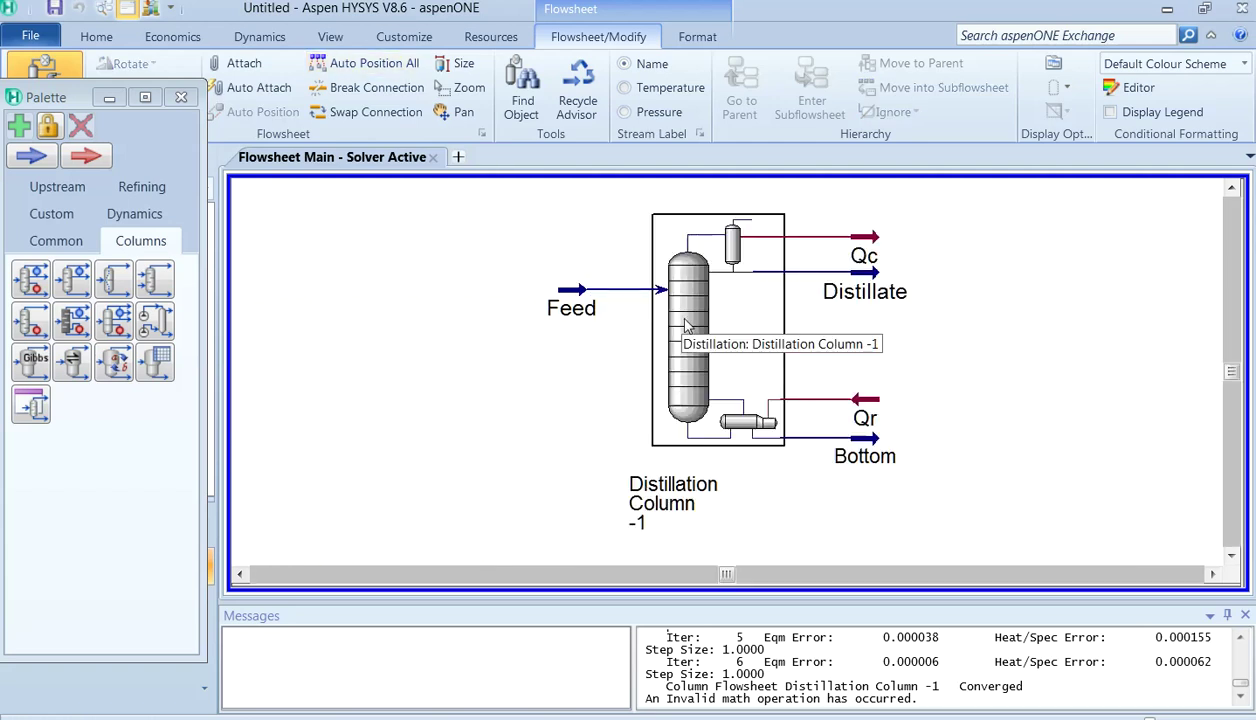
pyautogui.doubleClick(845, 290)
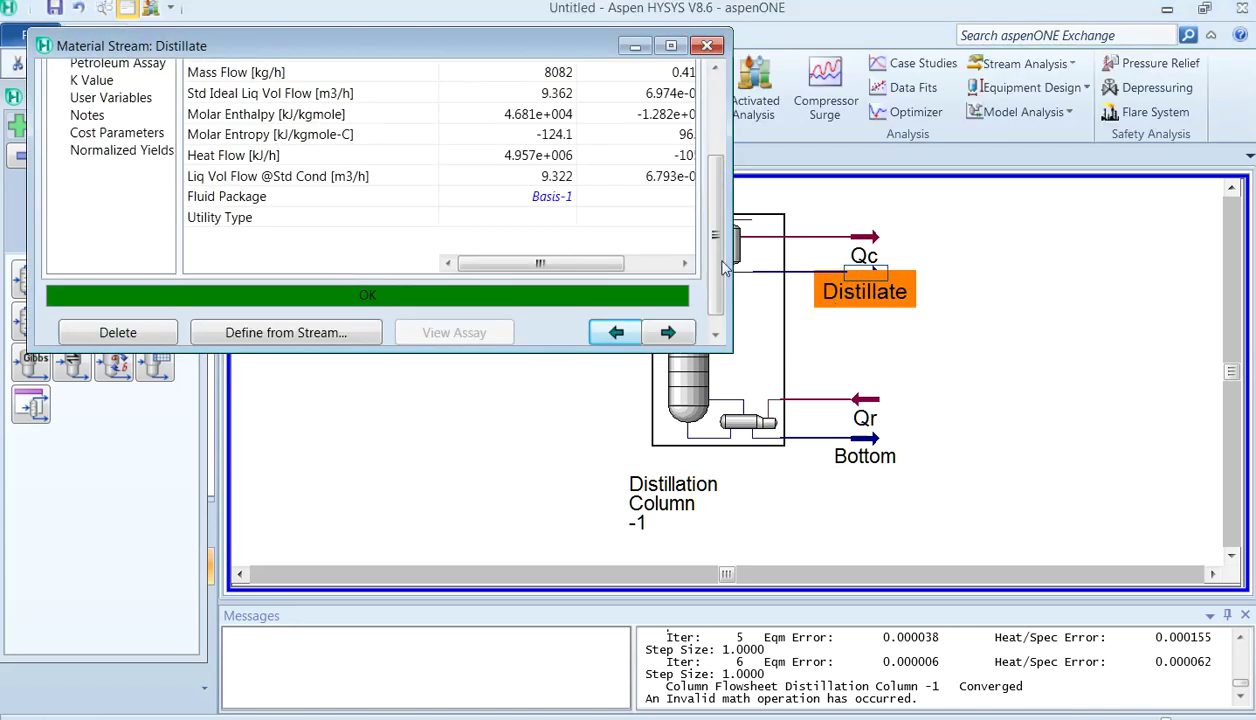
pyautogui.click(670, 46)
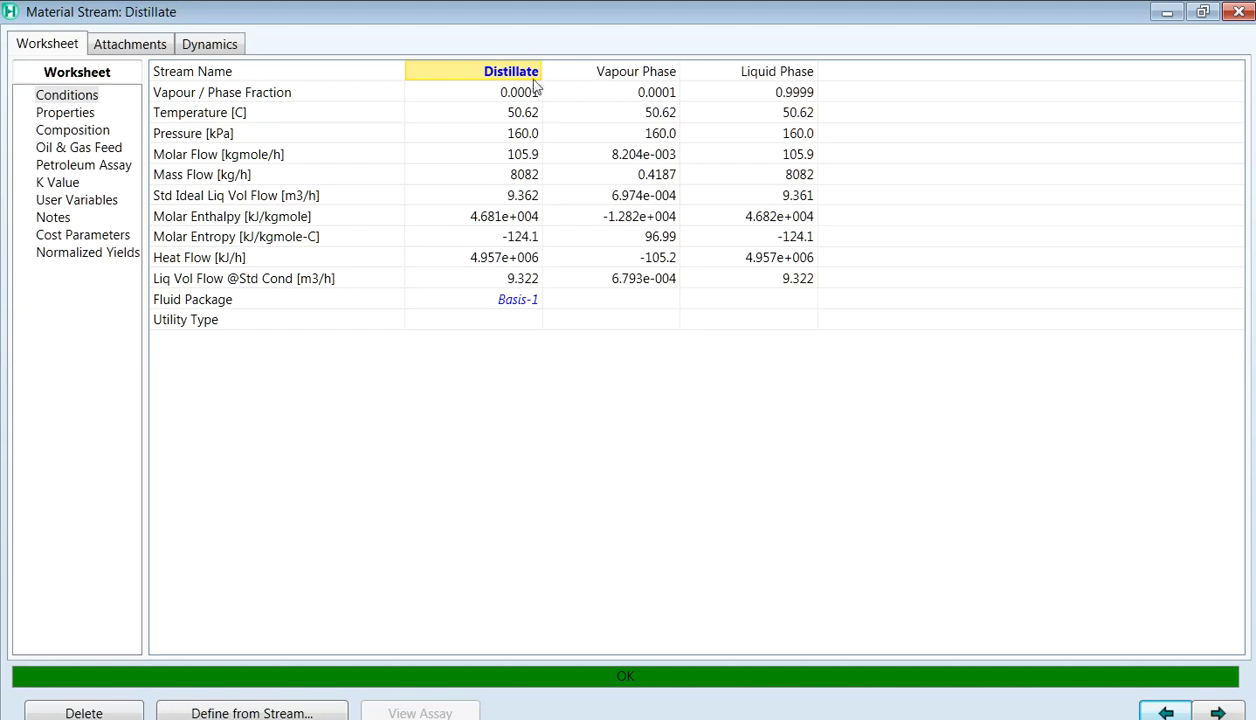
pyautogui.click(104, 134)
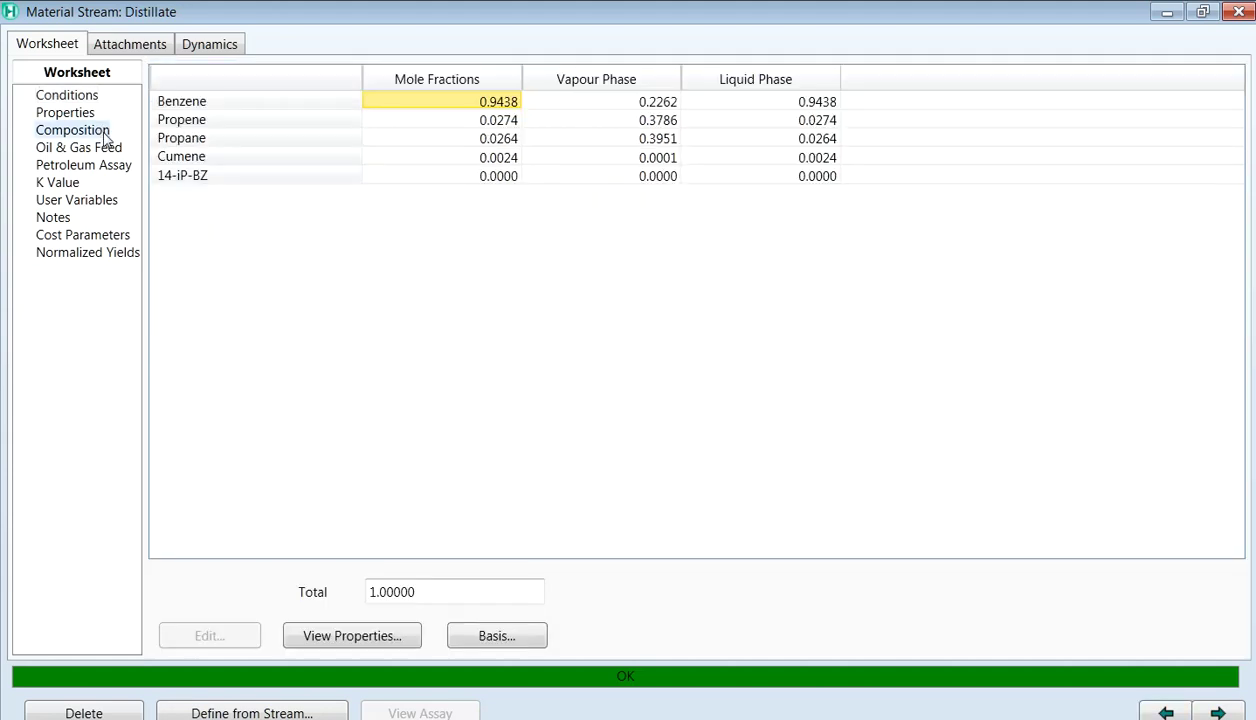
pyautogui.click(538, 632)
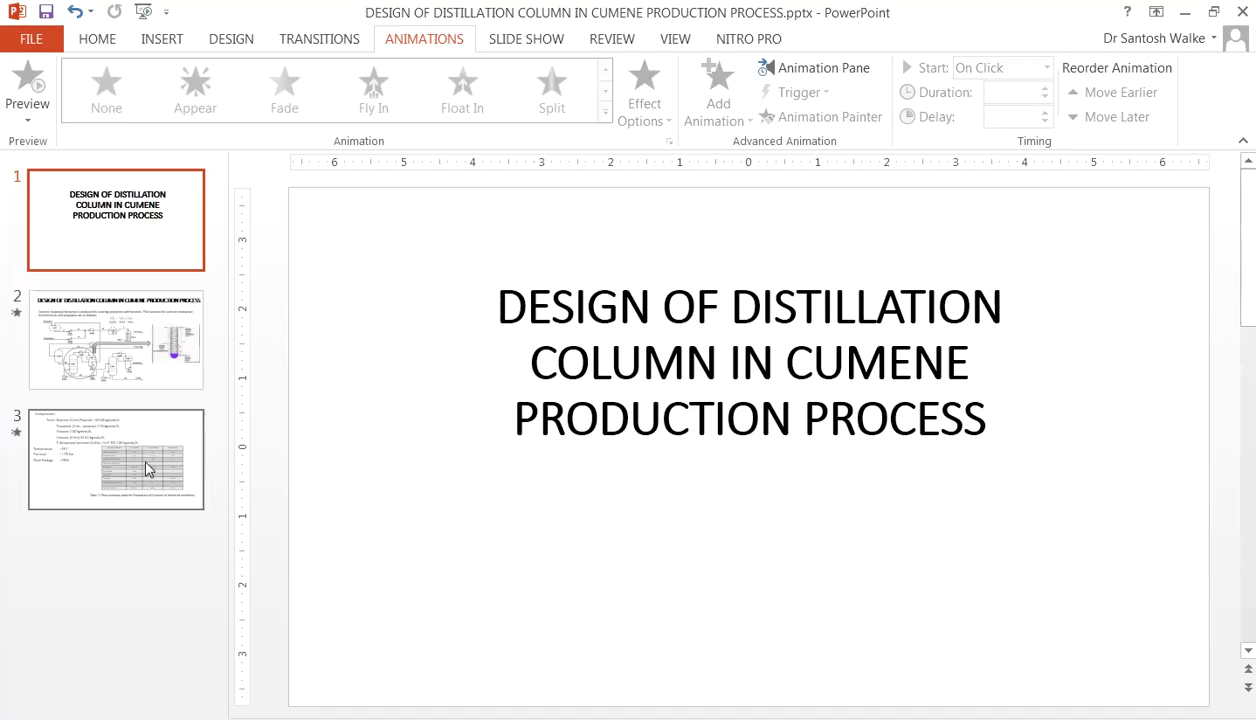
# - Compare against the reference flow summary slide, then return to the Distillate stream window
pyautogui.click(146, 468)
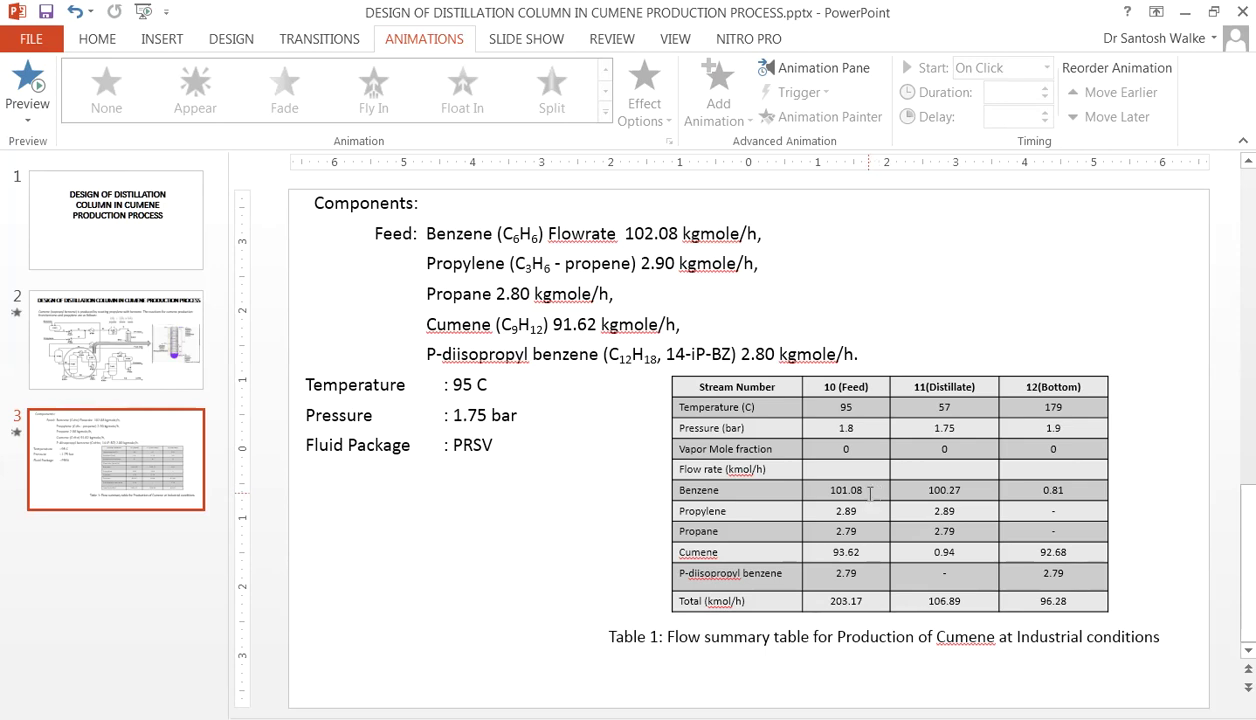
pyautogui.click(519, 718)
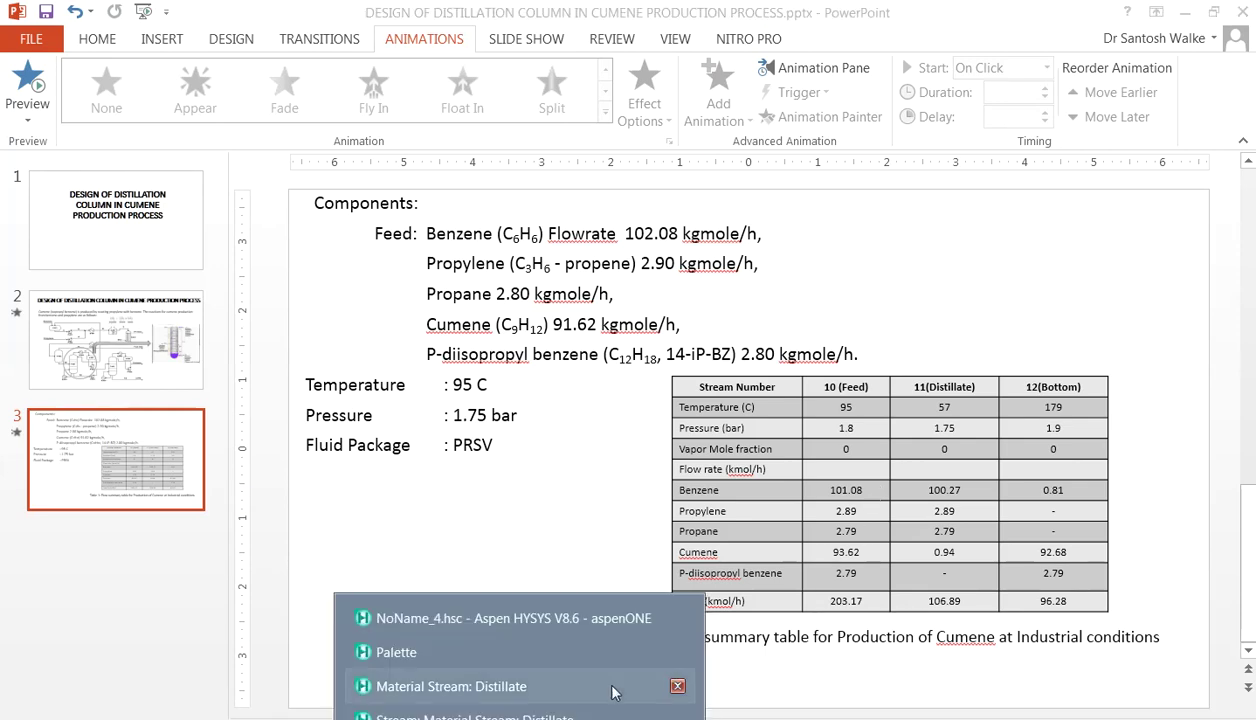
pyautogui.click(486, 616)
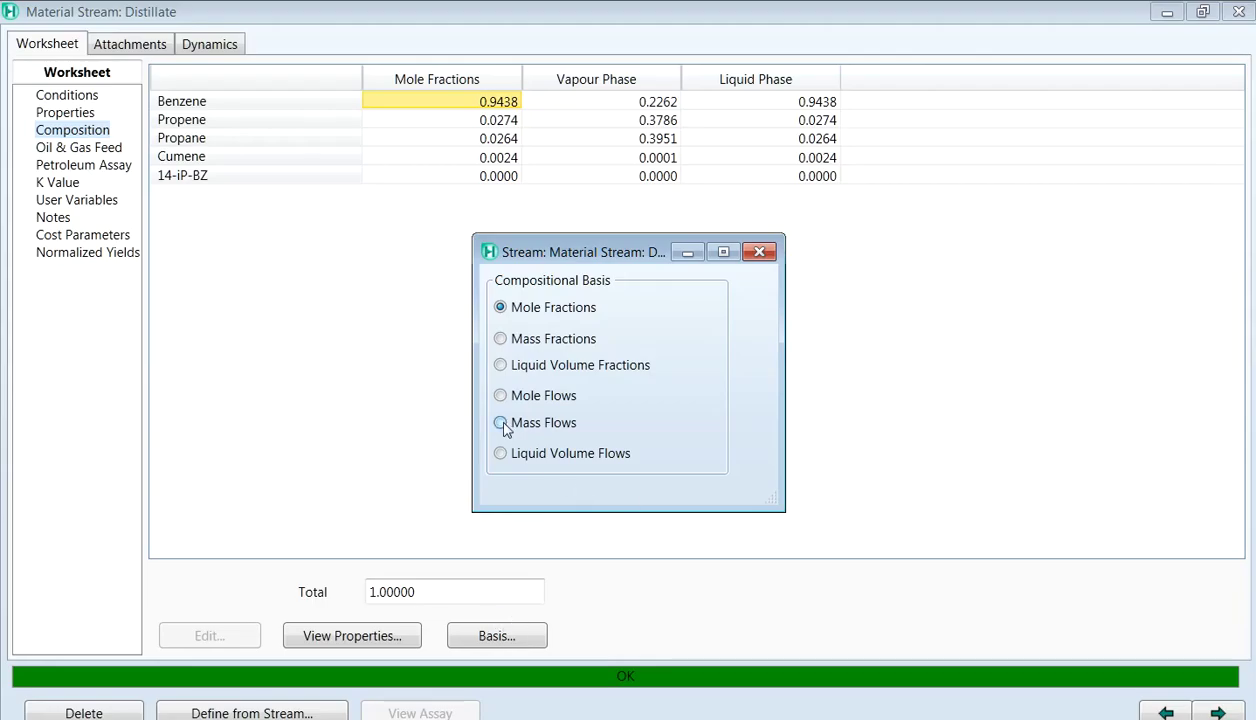
# - Show Distillate composition as mole flows (benzene 99.9354 kgmole/h), compare with the slide, and close it
pyautogui.click(500, 396)
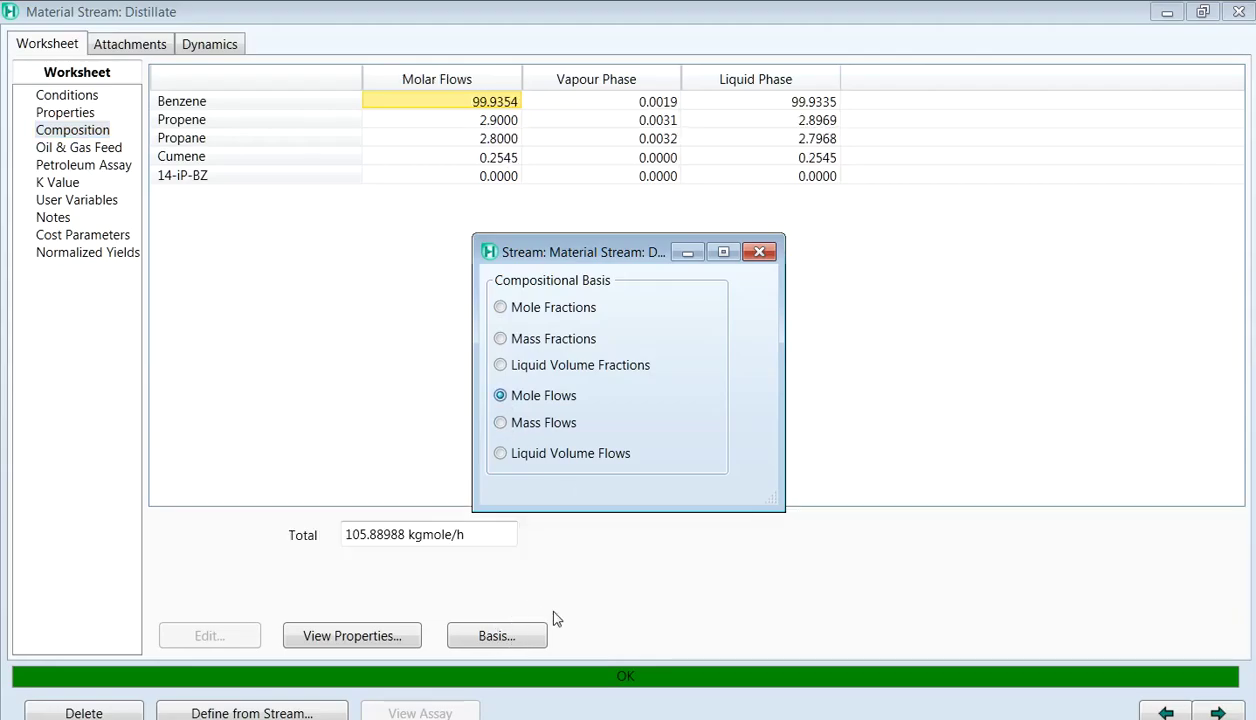
pyautogui.click(761, 252)
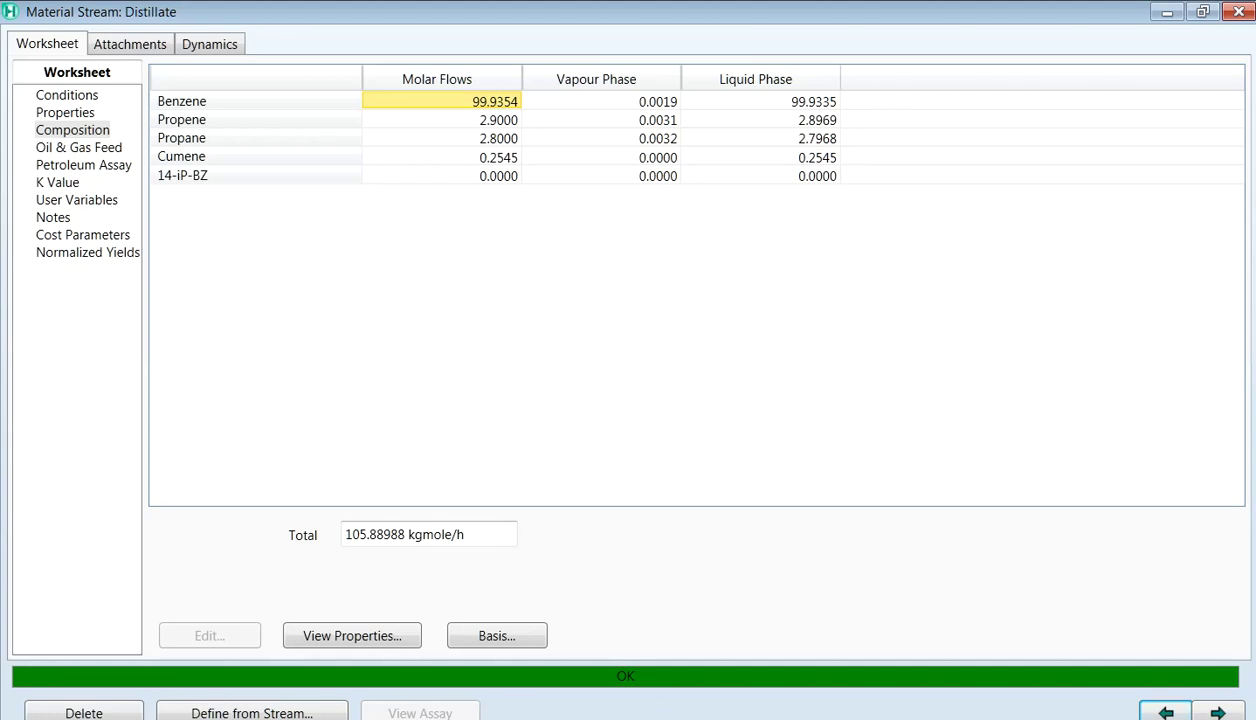
pyautogui.hotkey('alt', 'Tab')
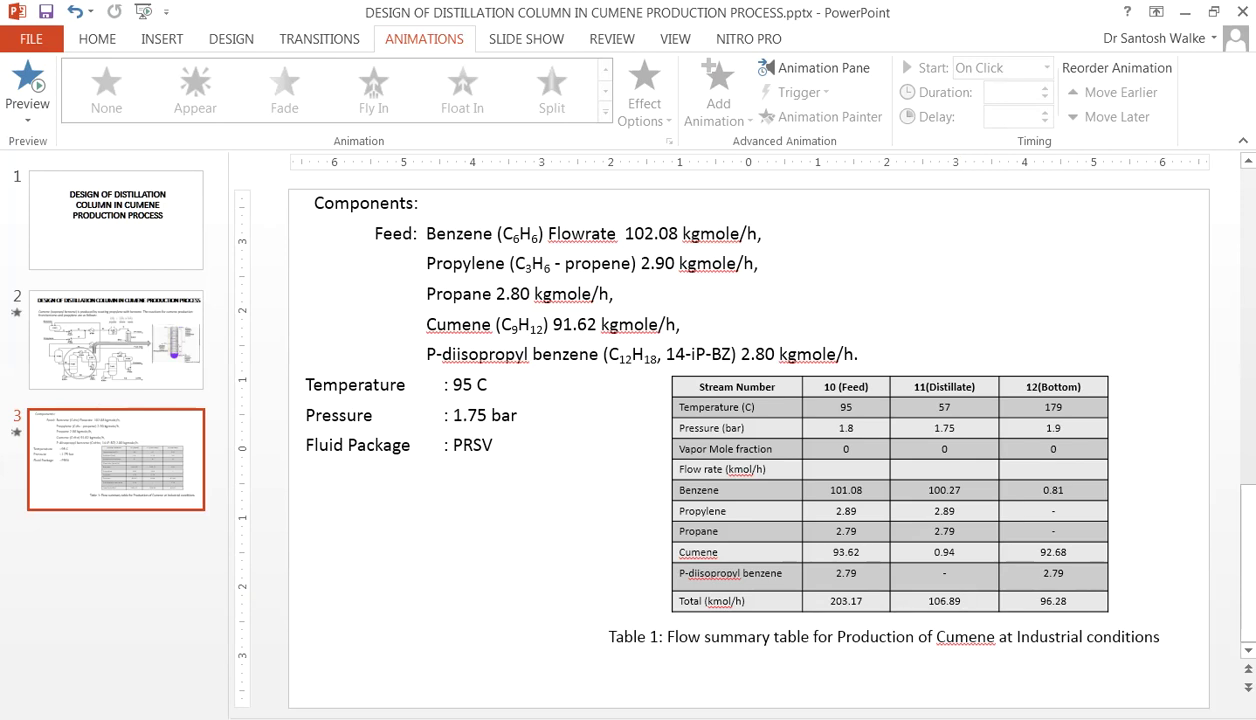
pyautogui.click(513, 654)
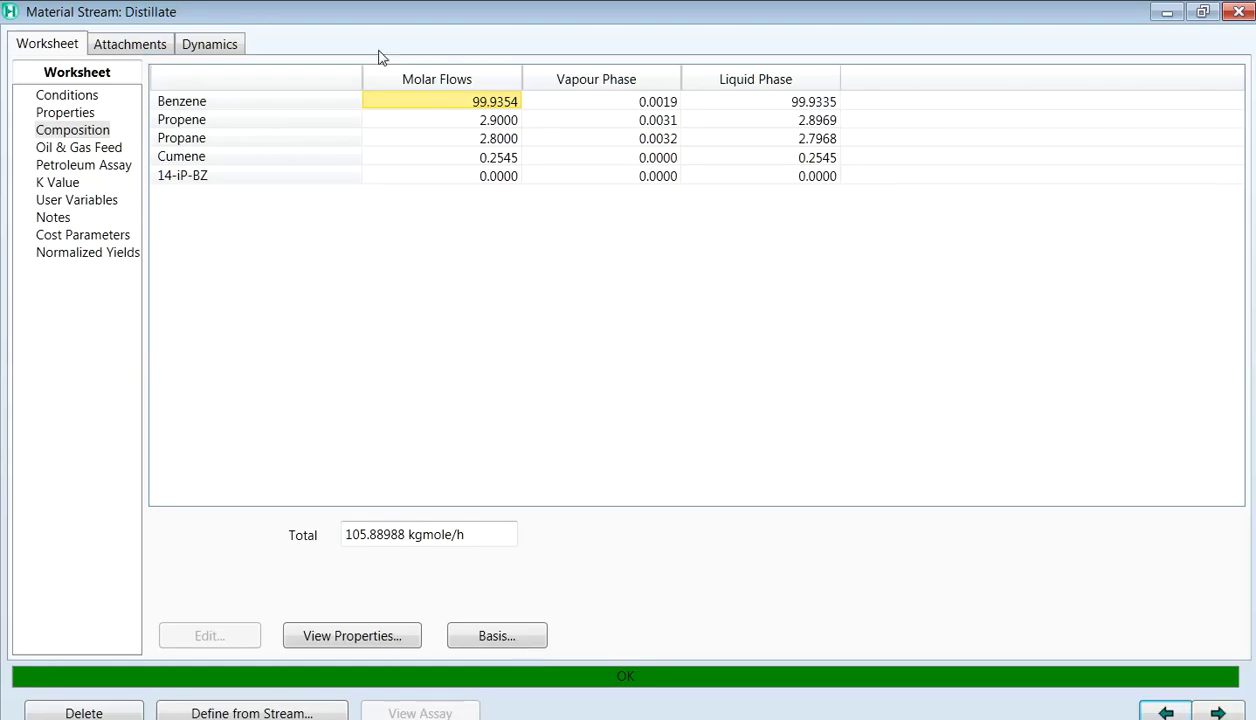
pyautogui.click(1238, 12)
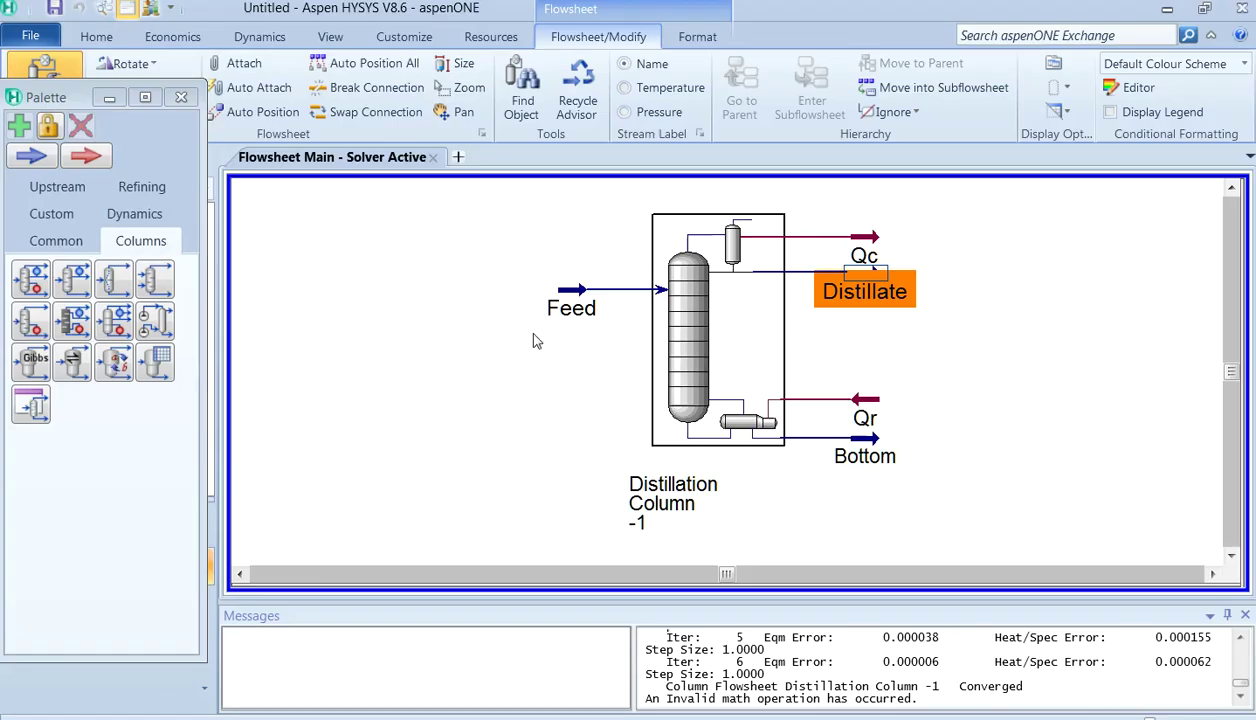
# - Show Bottom's composition as mole flows (cumene 91.3655, total 96.31 kgmole/h), compare, then close it
pyautogui.doubleClick(826, 432)
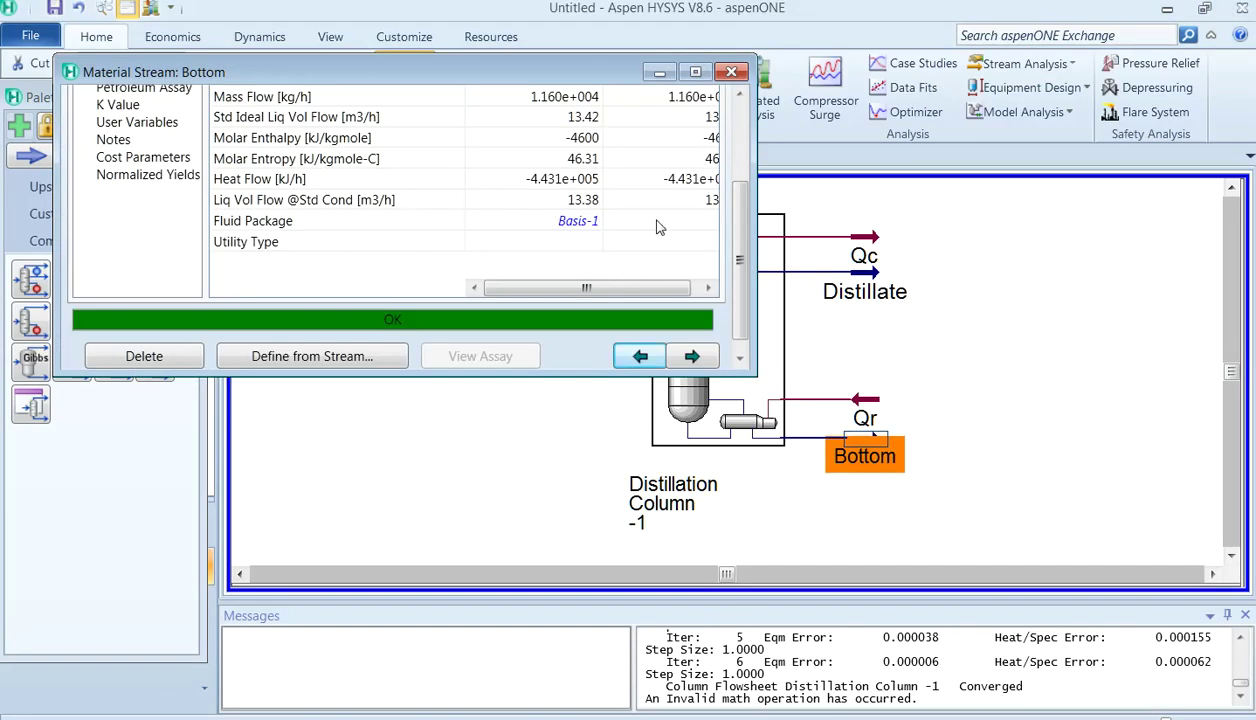
pyautogui.click(695, 72)
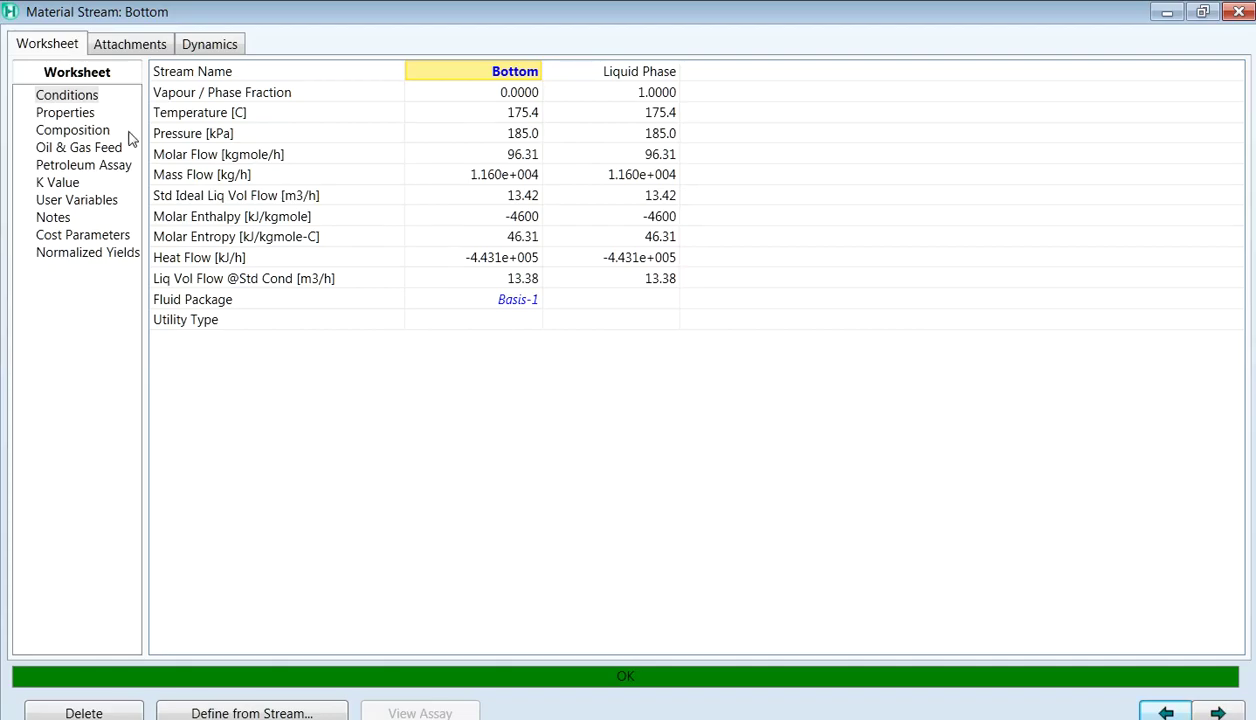
pyautogui.click(72, 131)
pyautogui.click(505, 645)
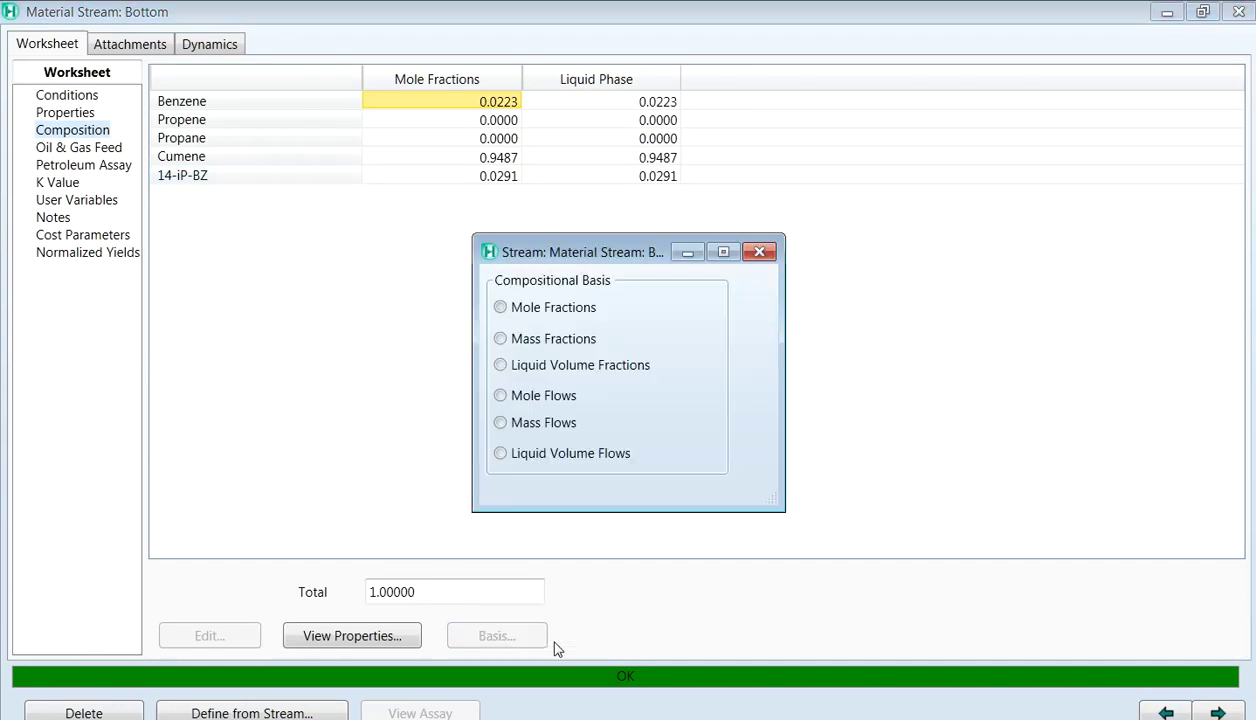
pyautogui.click(500, 395)
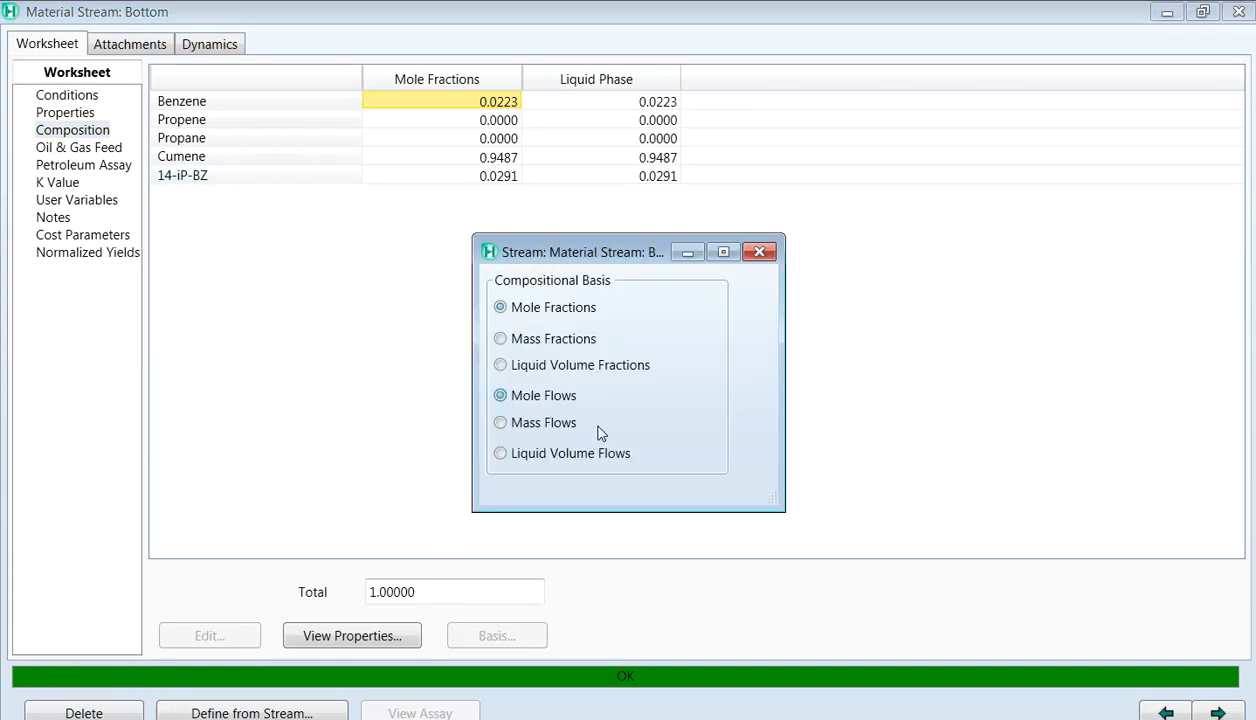
pyautogui.click(759, 252)
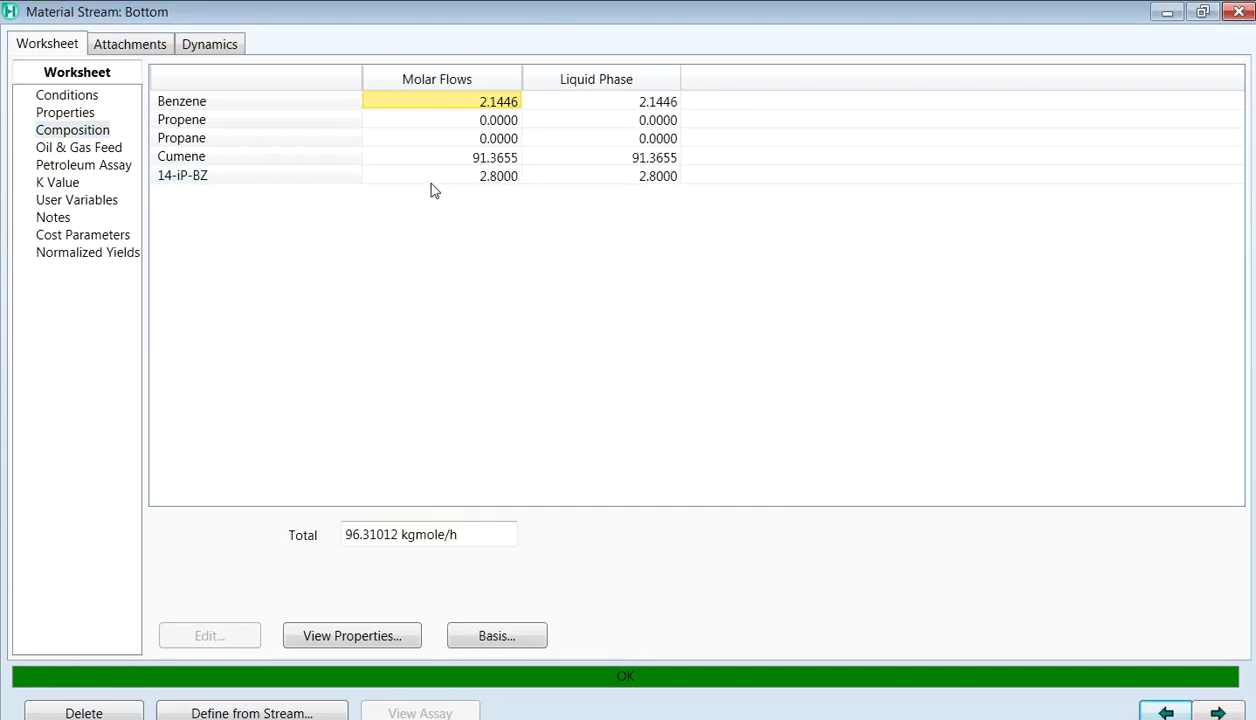
pyautogui.moveTo(379, 543)
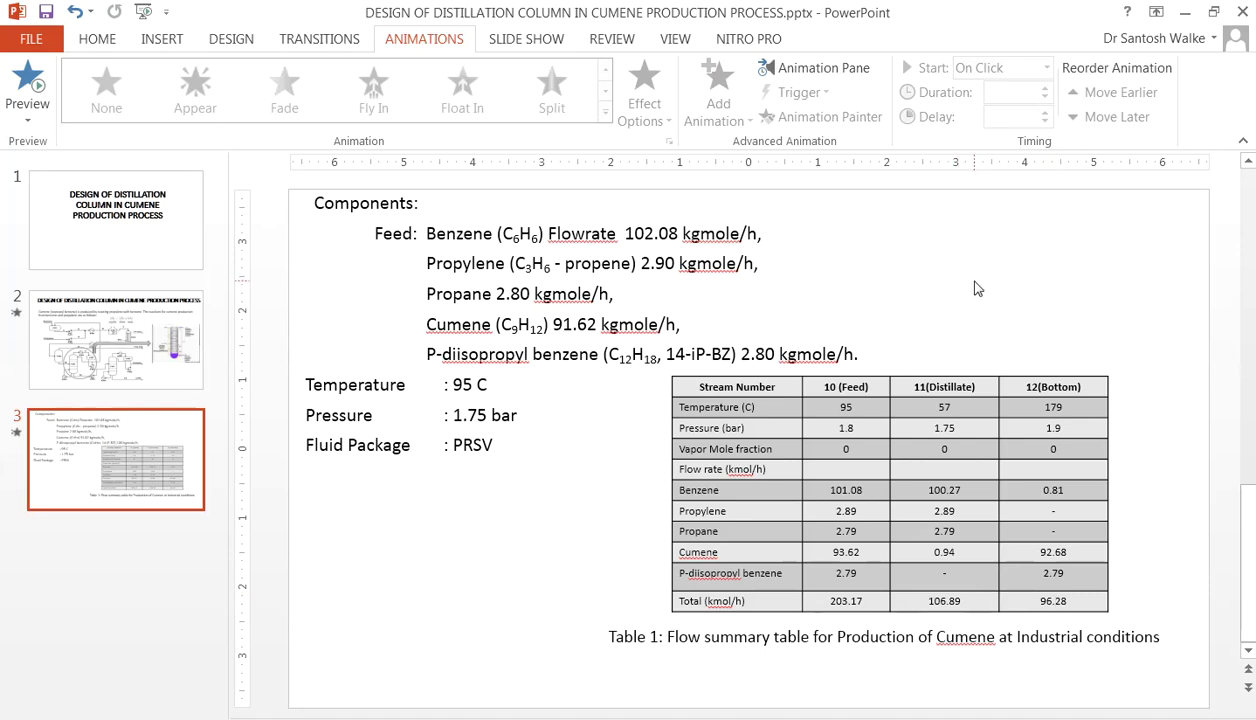
pyautogui.hotkey('alt', 'Tab')
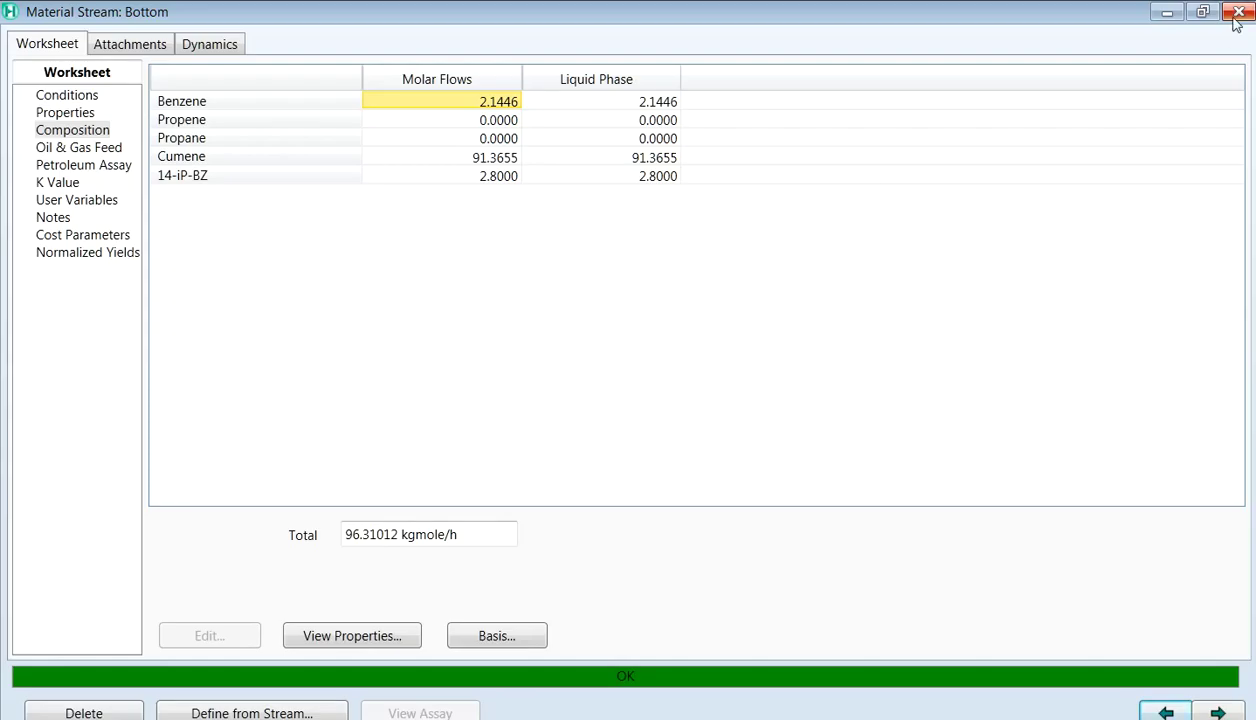
pyautogui.click(1237, 18)
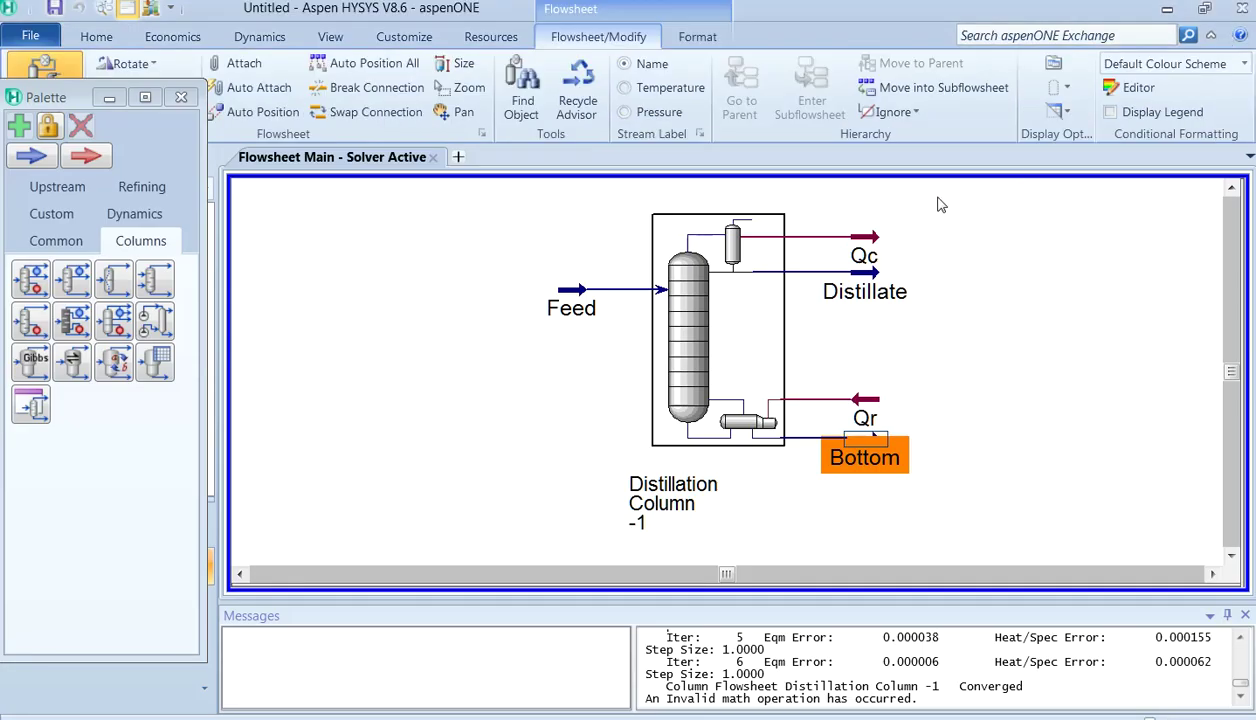
# - Add a Material Streams workbook table to the flowsheet beside the column
pyautogui.rightClick(965, 320)
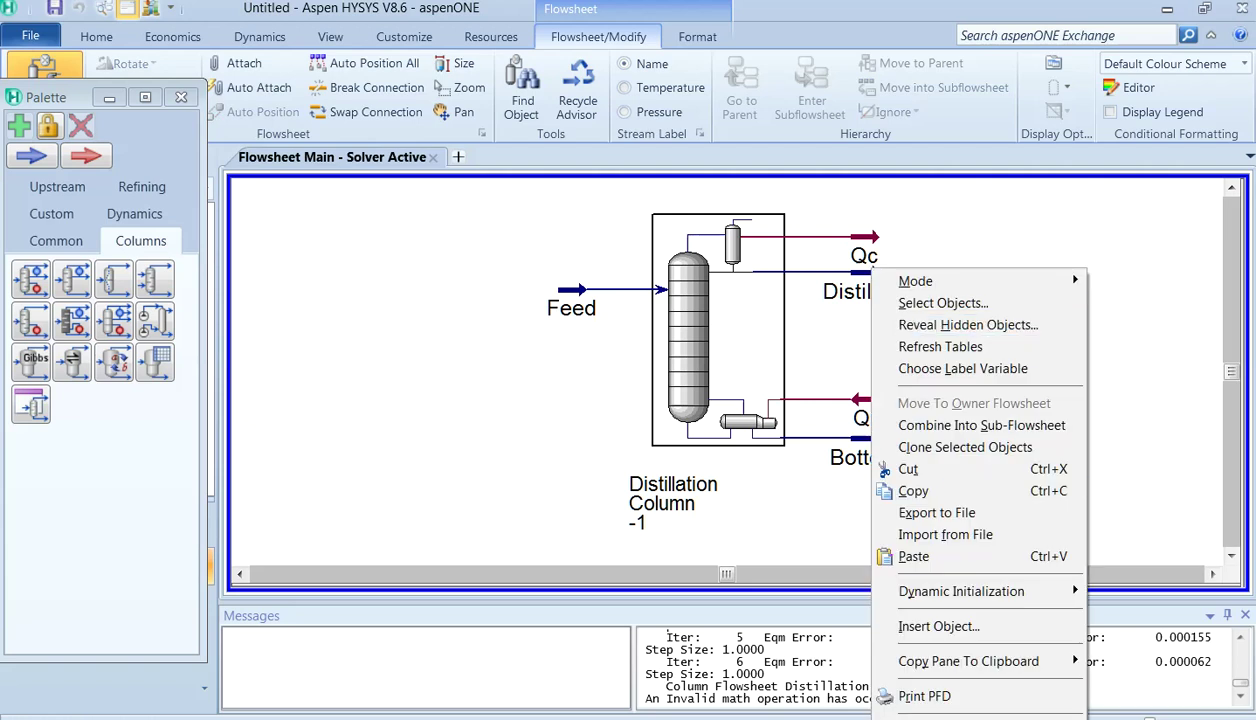
pyautogui.click(930, 716)
pyautogui.click(695, 300)
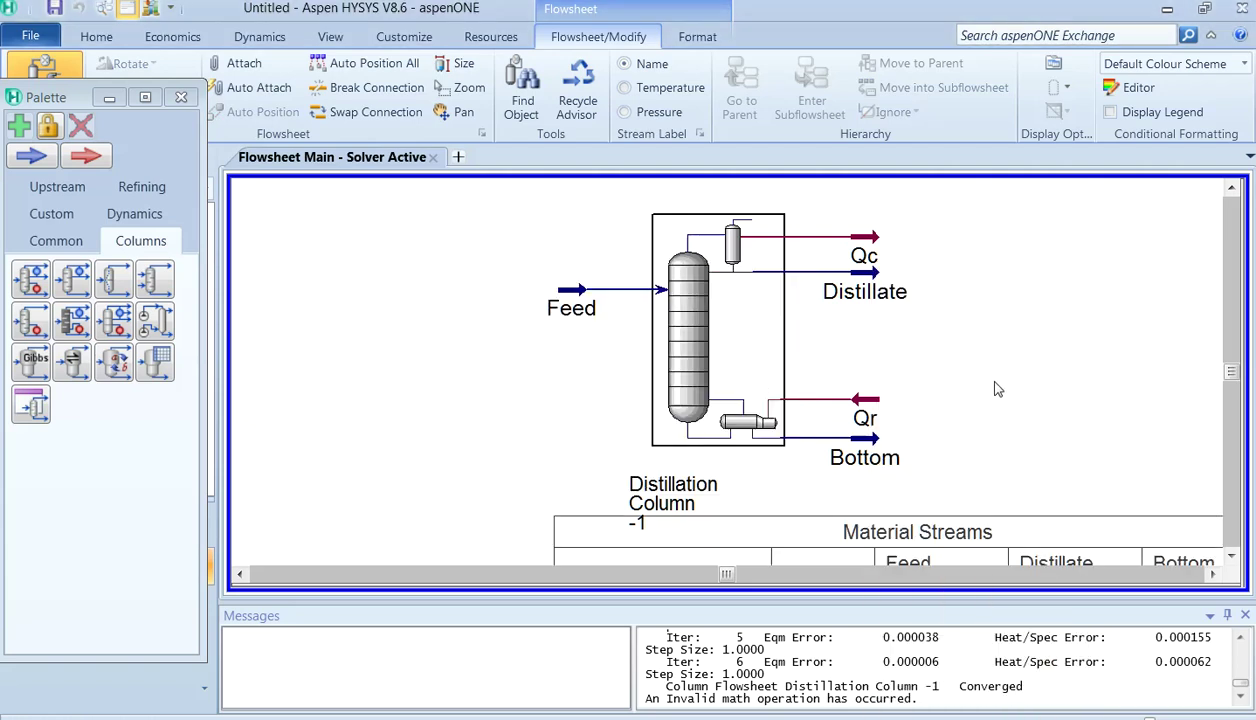
pyautogui.scroll(-3, 903, 405)
pyautogui.scroll(-2, 903, 405)
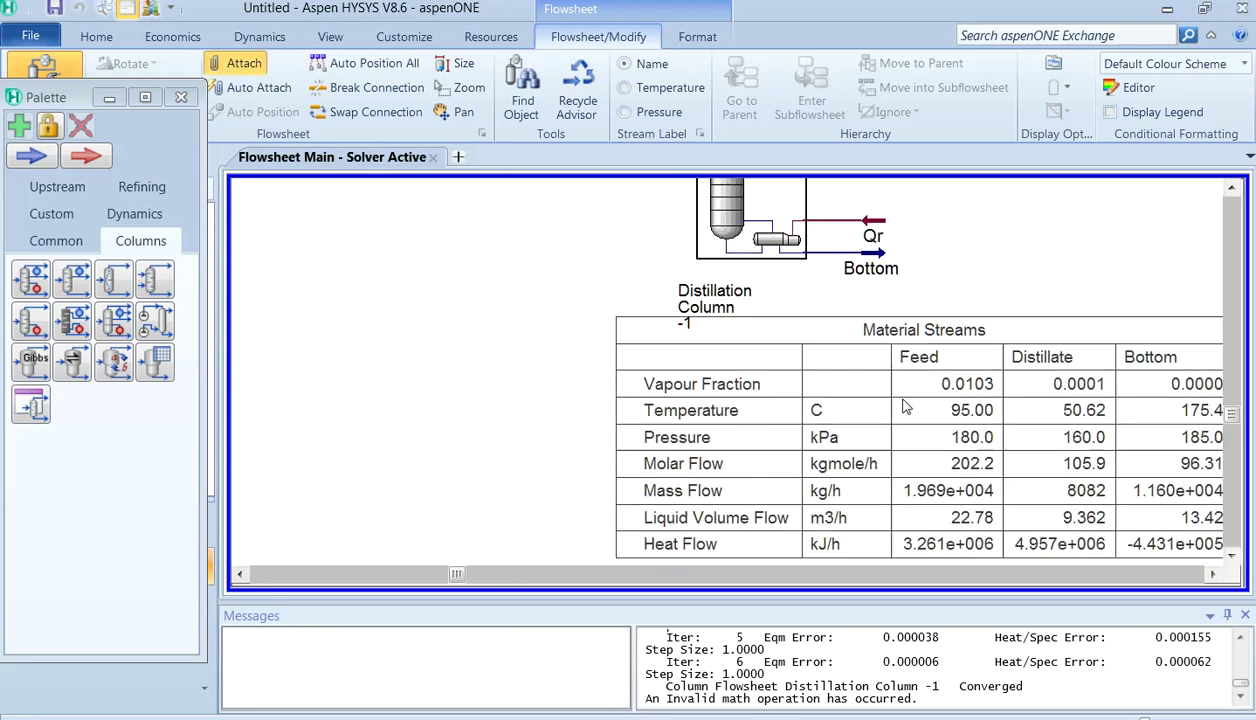
# - Add a Compositions workbook table, drag it left of Material Streams, then delete it
pyautogui.rightClick(552, 368)
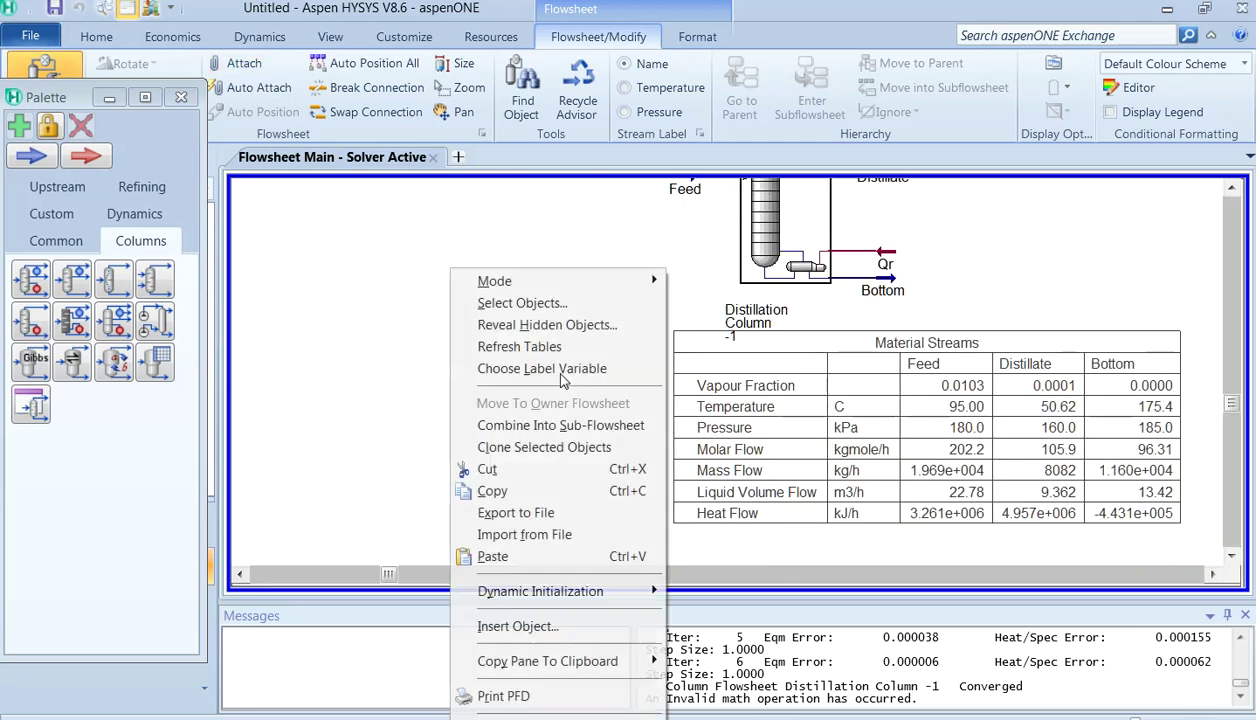
pyautogui.click(590, 716)
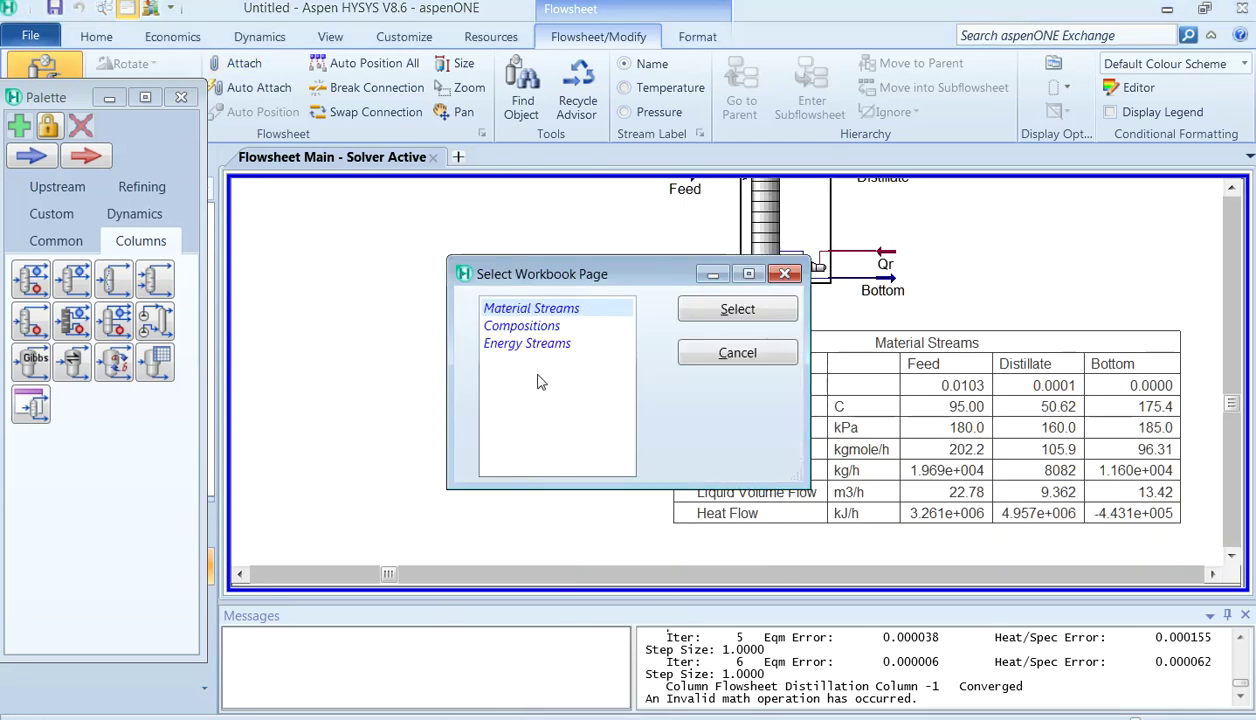
pyautogui.click(530, 326)
pyautogui.click(737, 309)
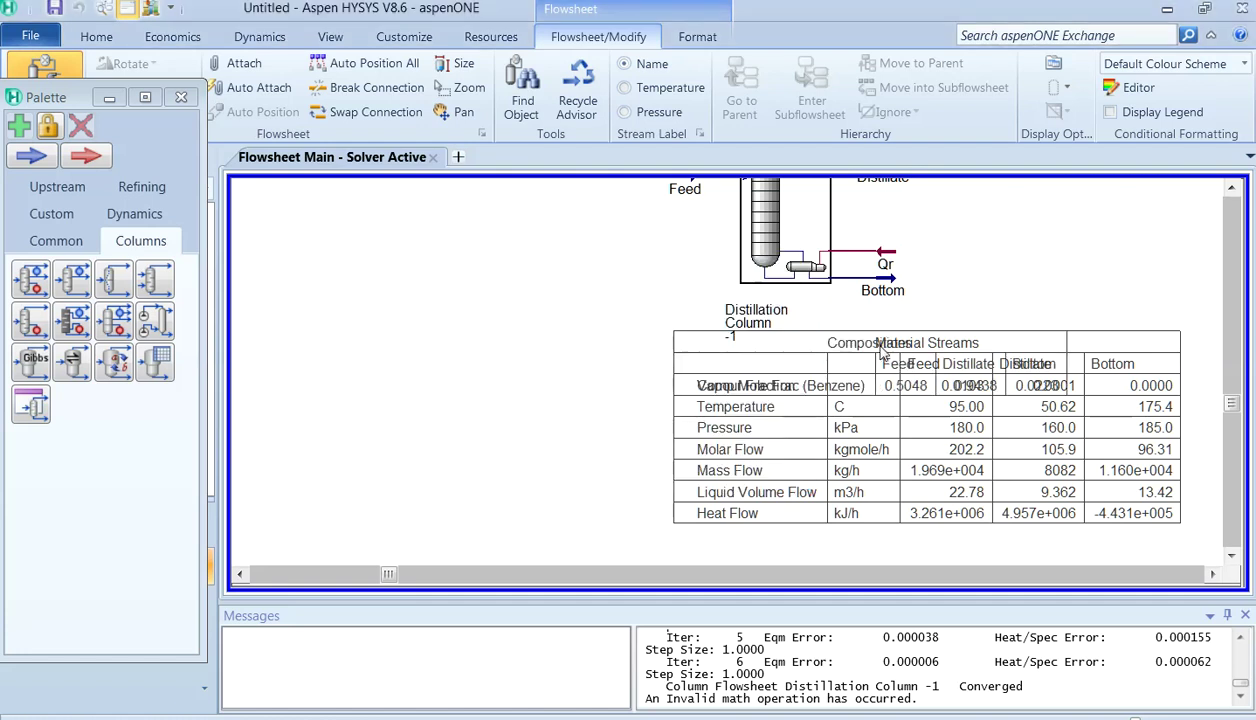
pyautogui.moveTo(866, 345); pyautogui.dragTo(505, 307)
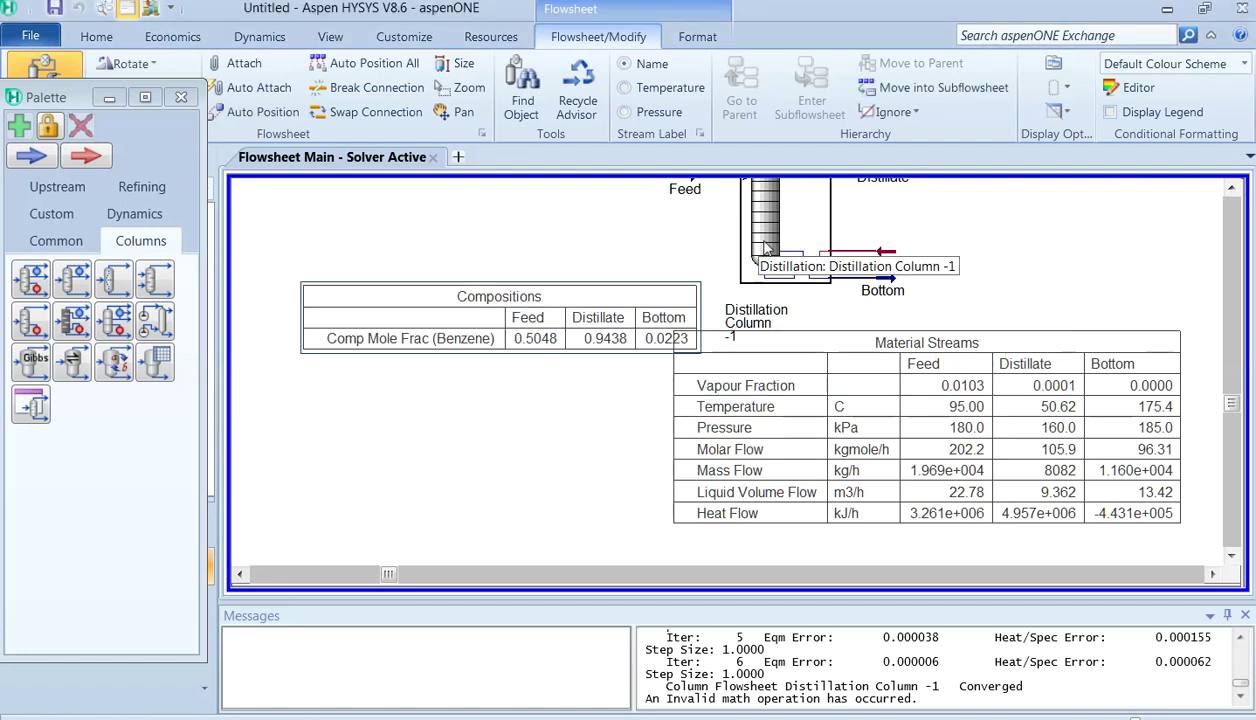
pyautogui.click(731, 249)
pyautogui.click(650, 297)
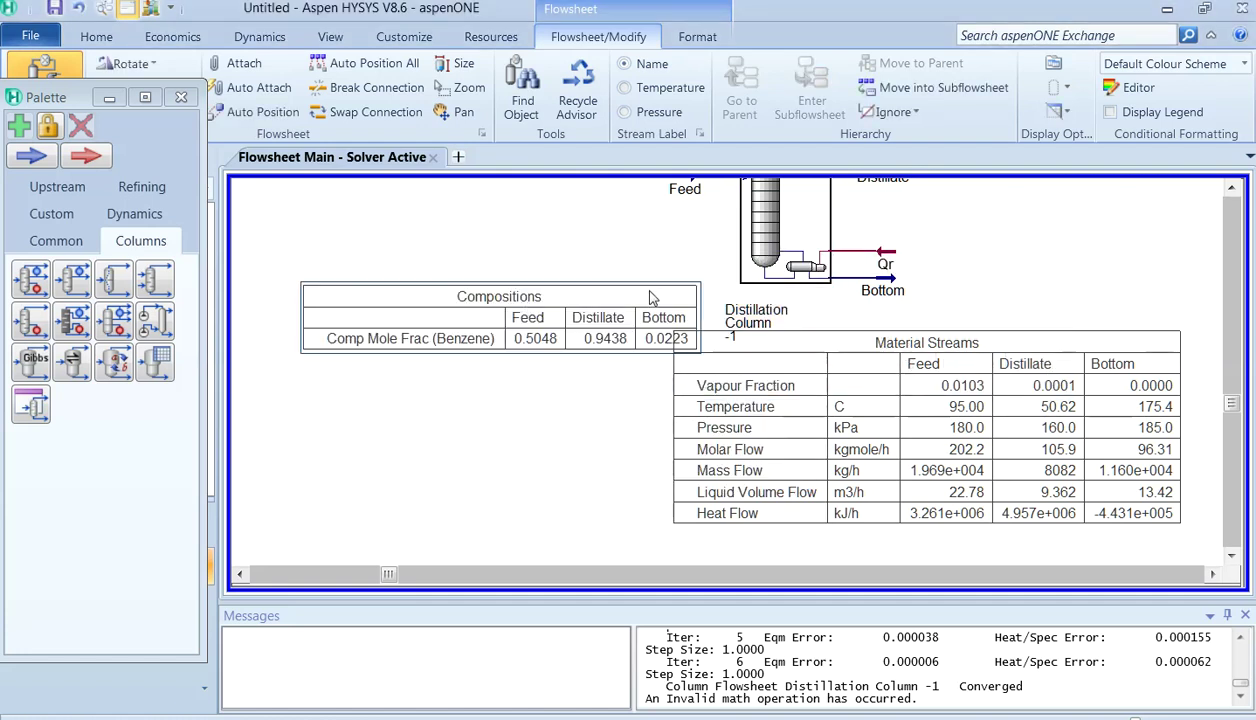
pyautogui.press('Delete')
# - Select the distillation column, bring up its actions, then dismiss them and reselect the column
pyautogui.click(766, 262)
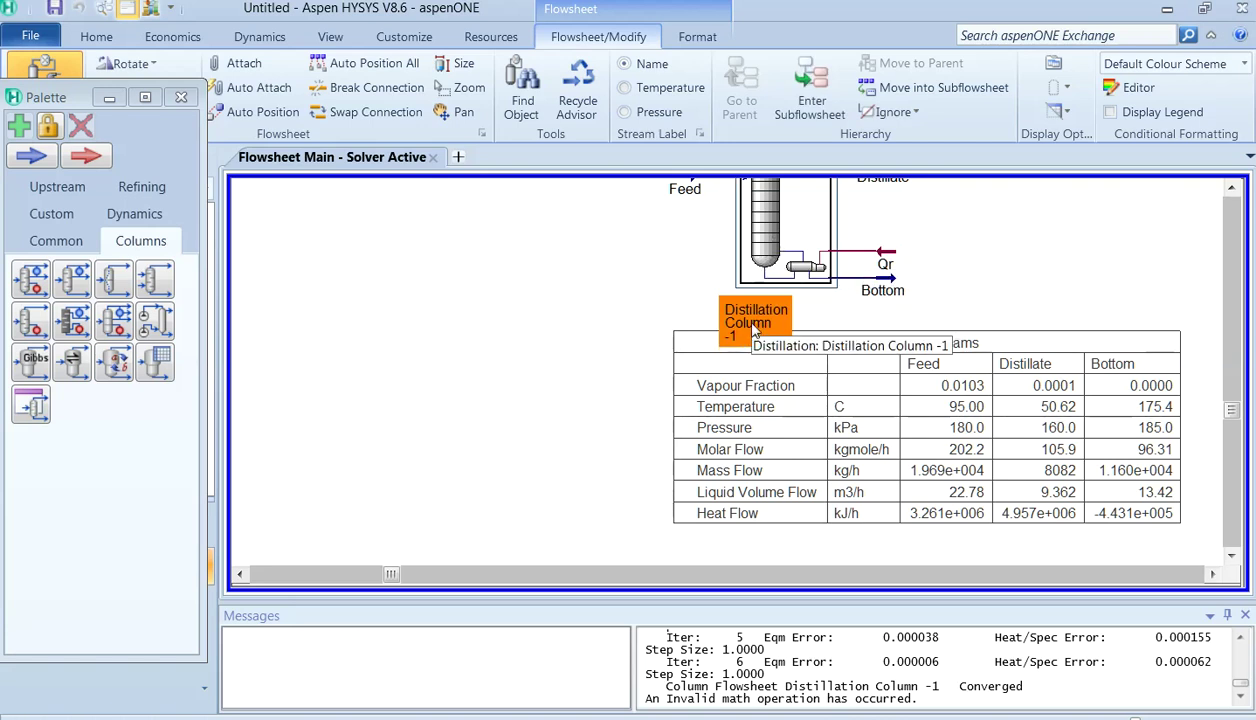
pyautogui.rightClick(770, 256)
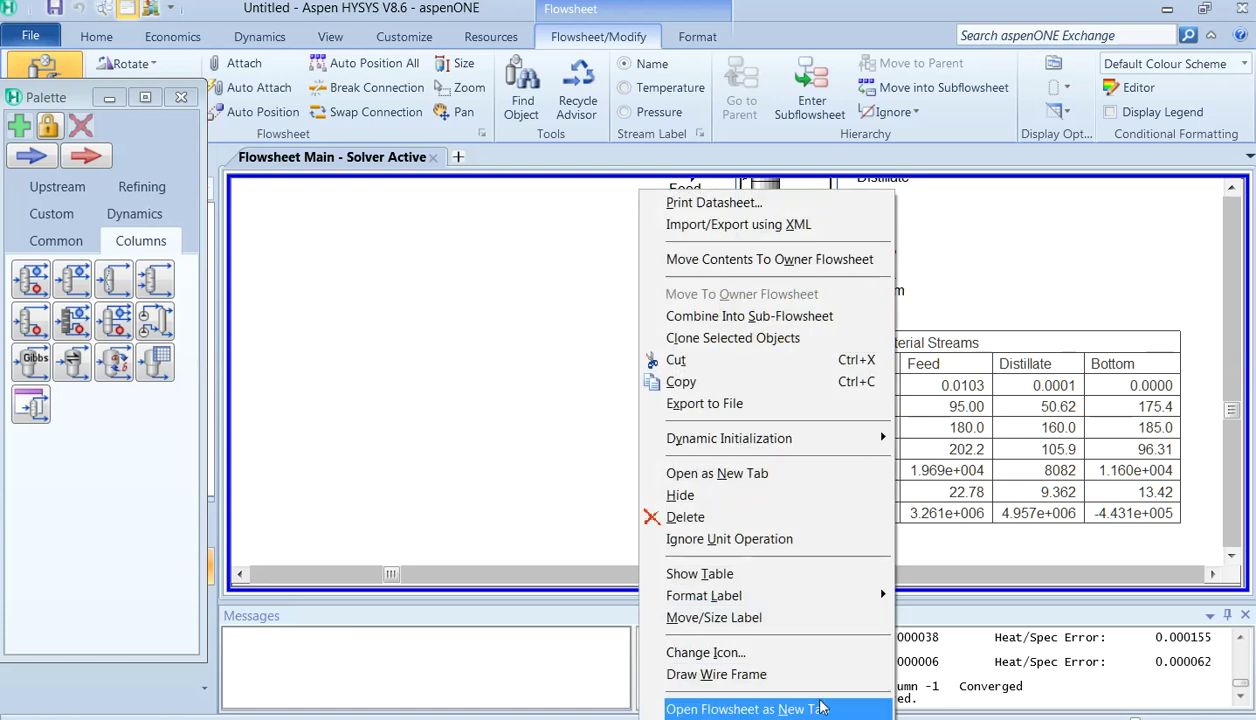
pyautogui.click(1010, 287)
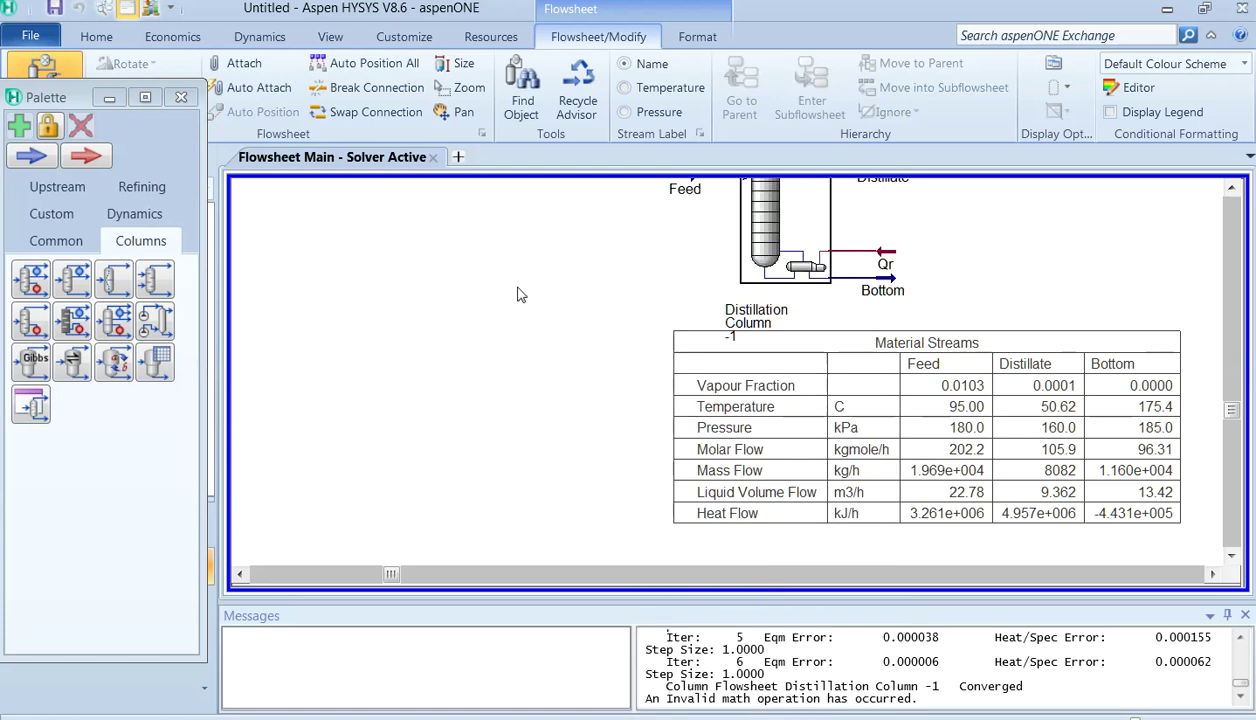
pyautogui.click(712, 276)
# - Re-add the Compositions workbook table and drag it to the upper left, clear of Material Streams
pyautogui.rightClick(400, 300)
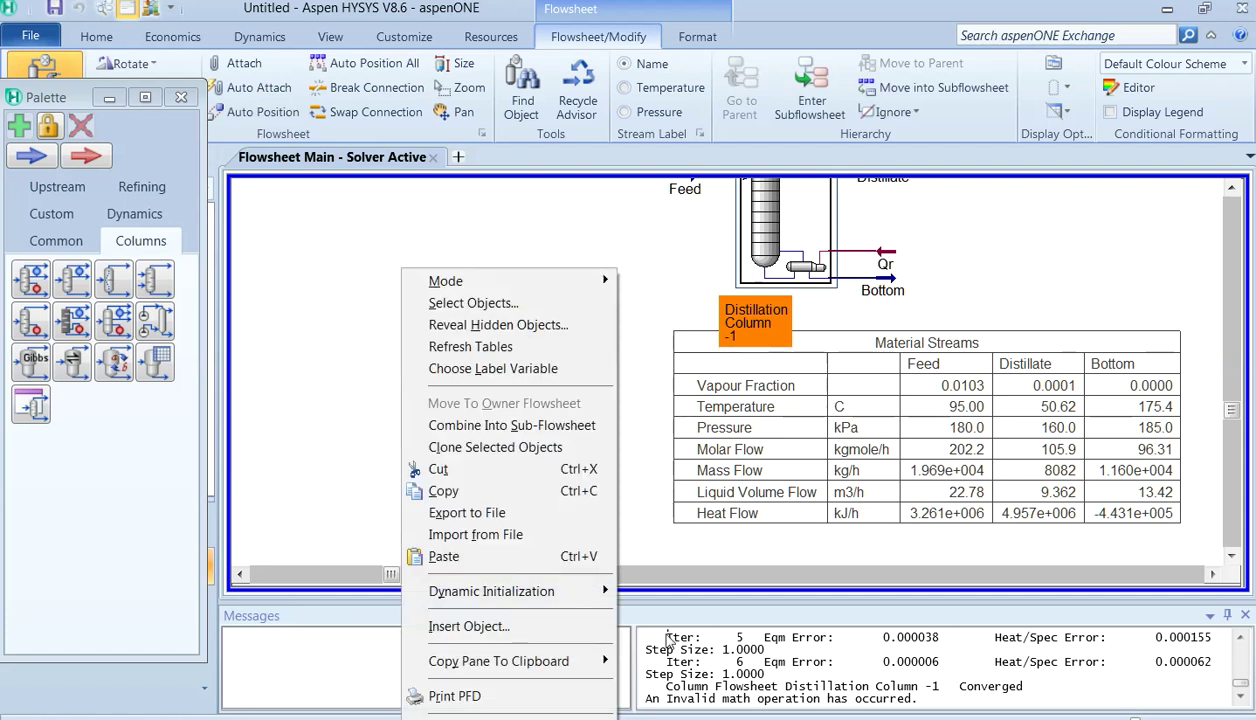
pyautogui.click(460, 700)
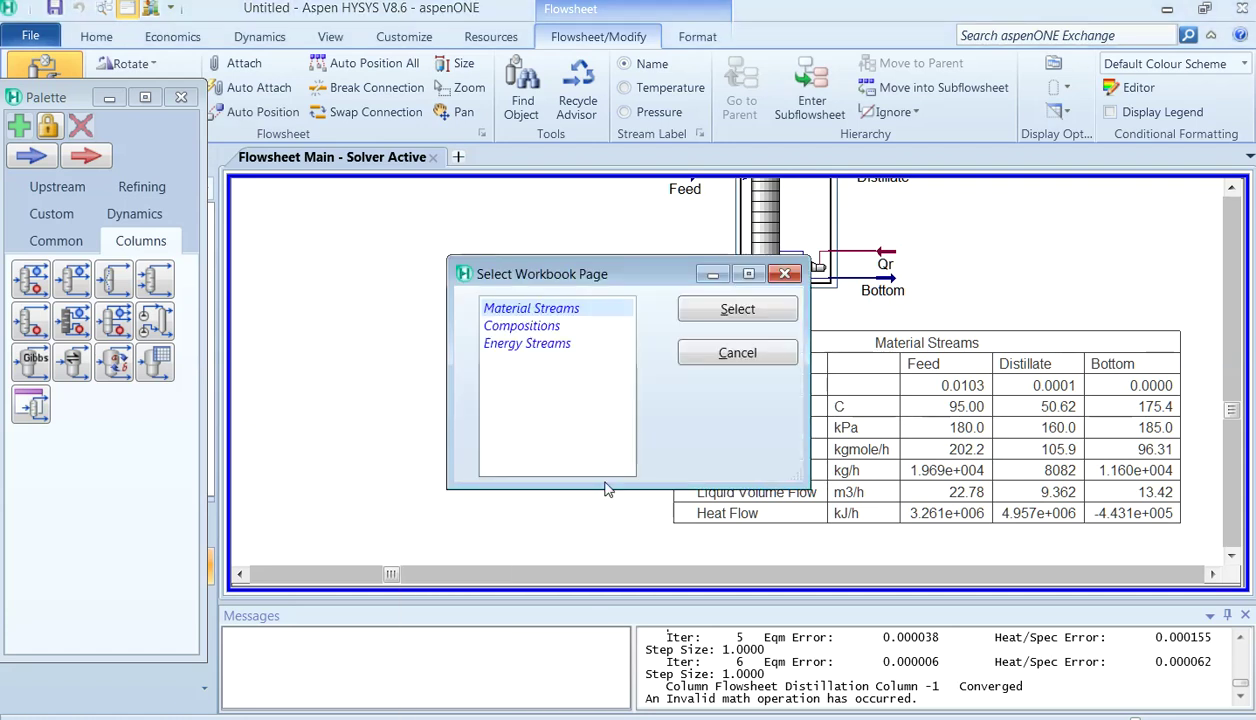
pyautogui.click(520, 326)
pyautogui.click(702, 312)
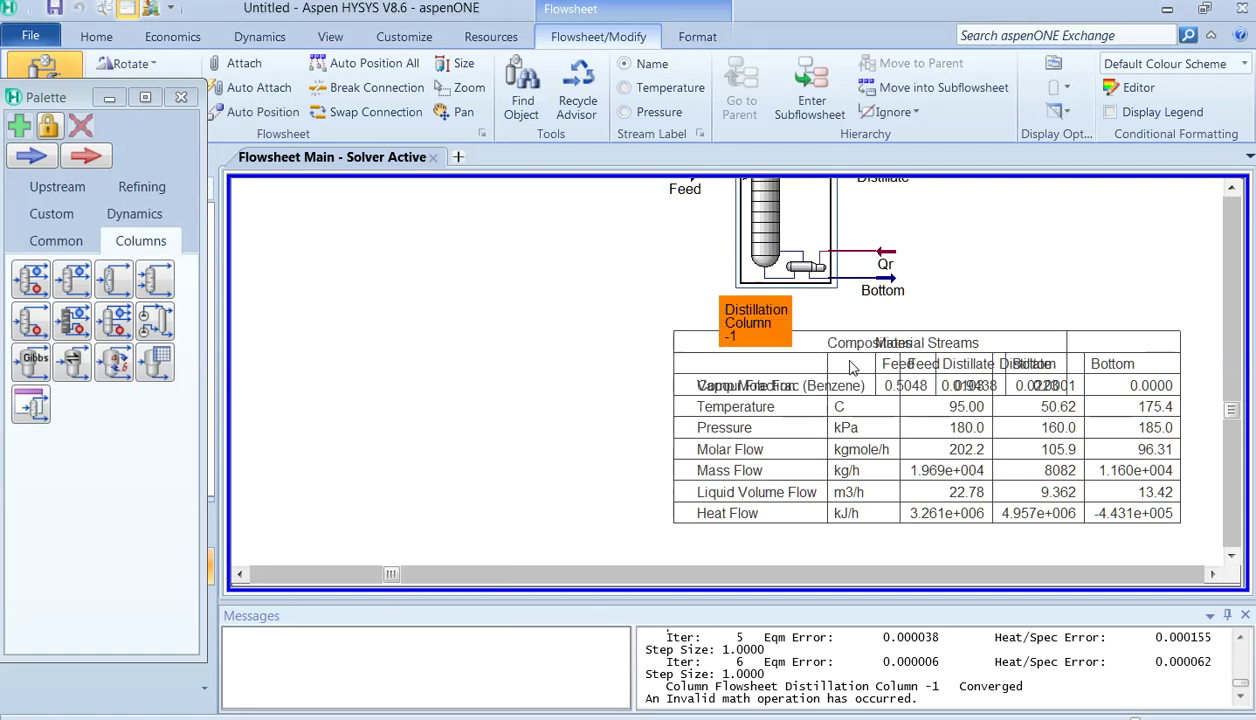
pyautogui.moveTo(840, 358); pyautogui.dragTo(470, 284)
pyautogui.click(466, 351)
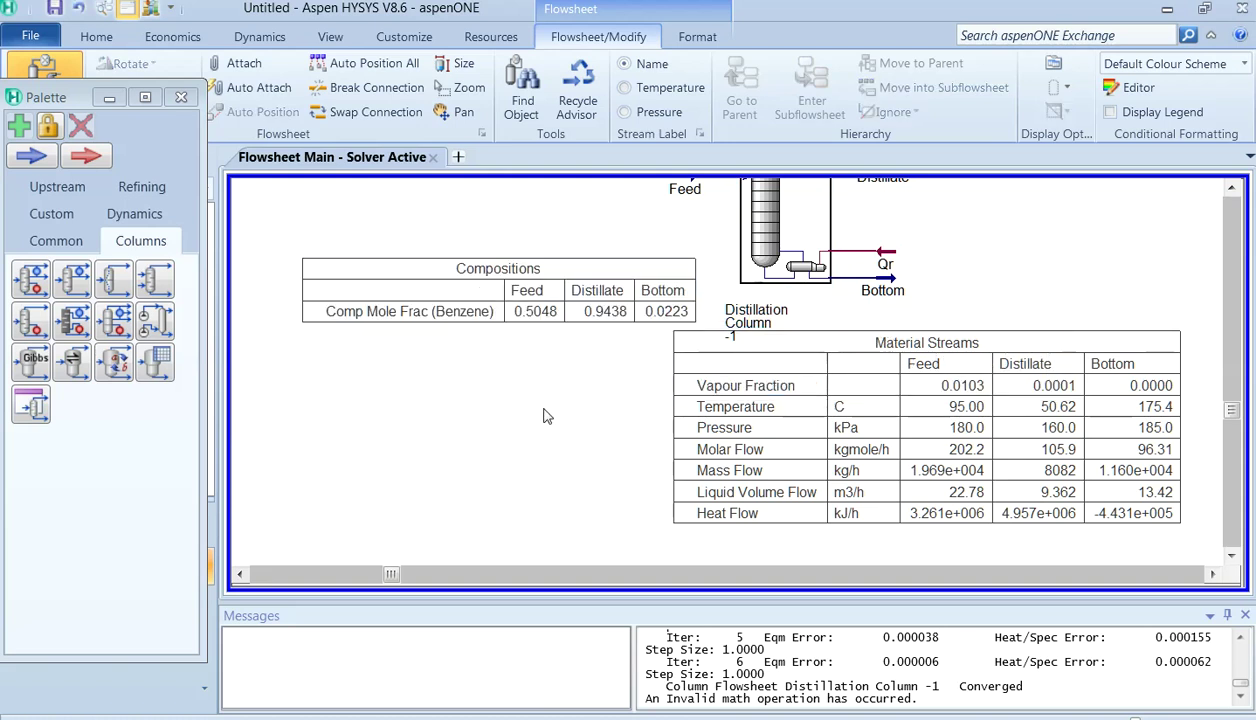
pyautogui.scroll(1, 600, 470)
pyautogui.scroll(-1, 606, 474)
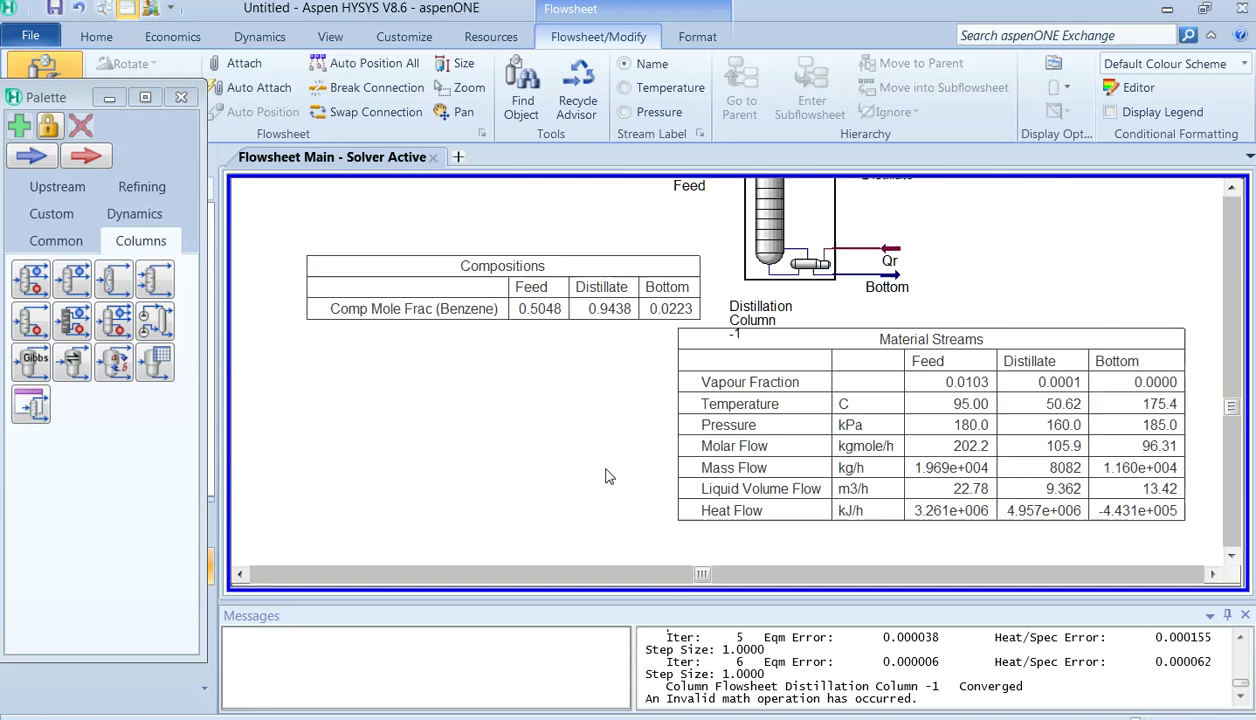
# - Zoom out until the column, Compositions and Material Streams tables all fit in view
pyautogui.scroll(-2, 611, 475)
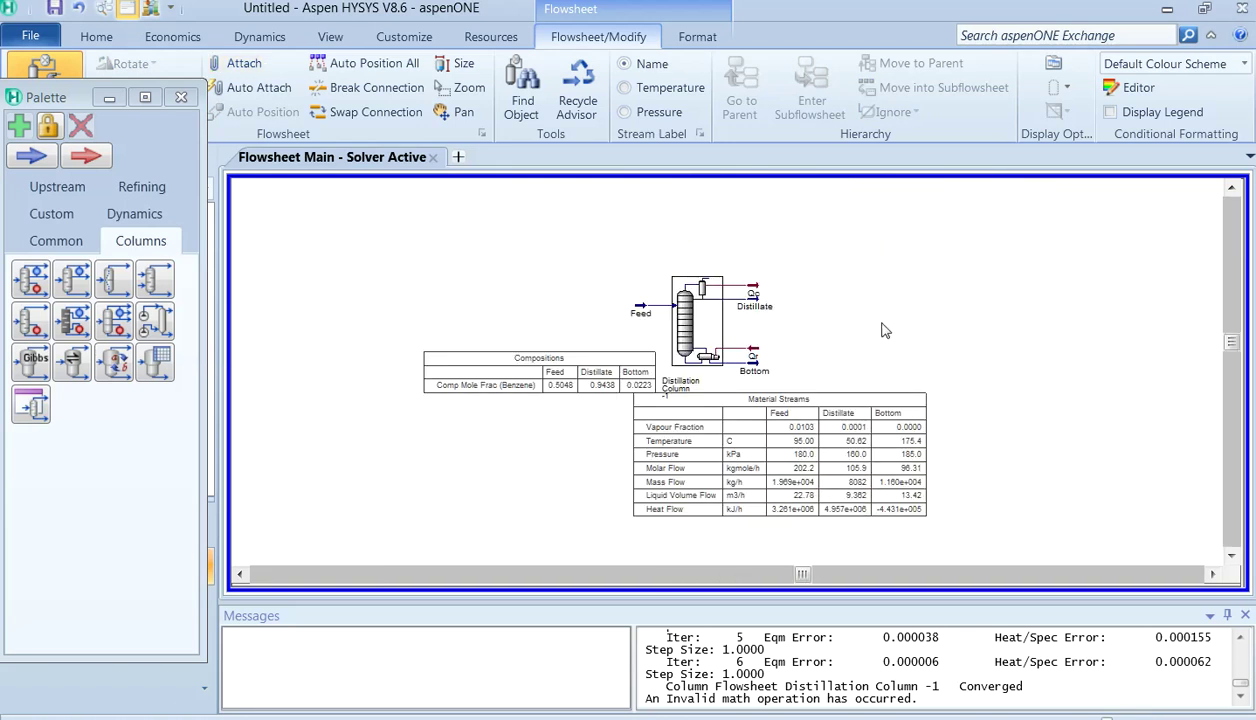